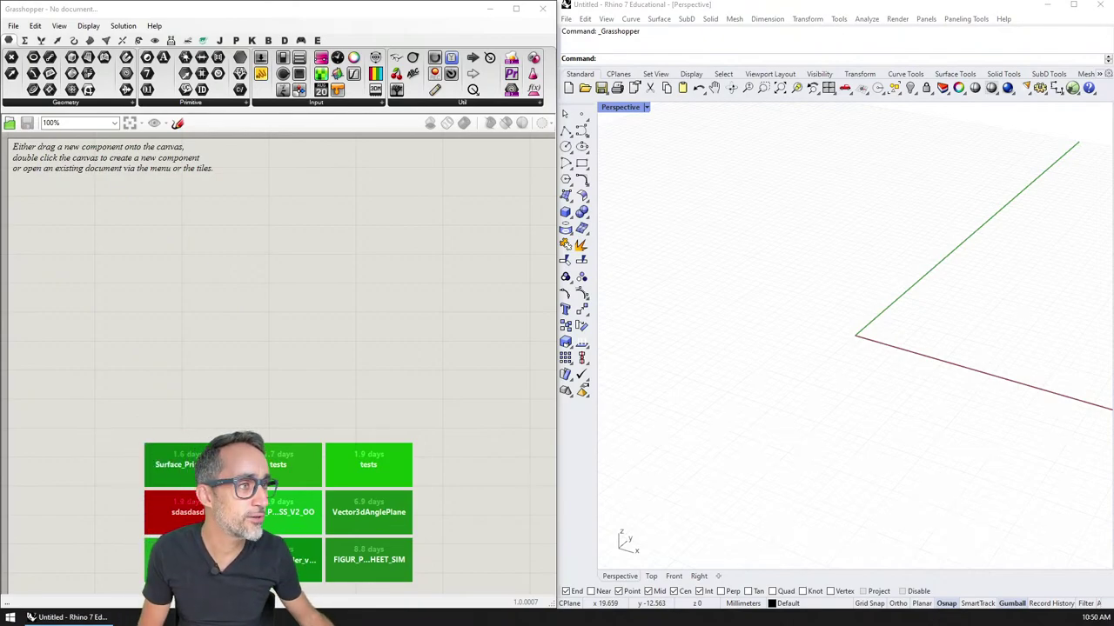
# Step: Google the workshop instructor's name, maximize the browser and fine-tune the page zoom
pyautogui.write('g')
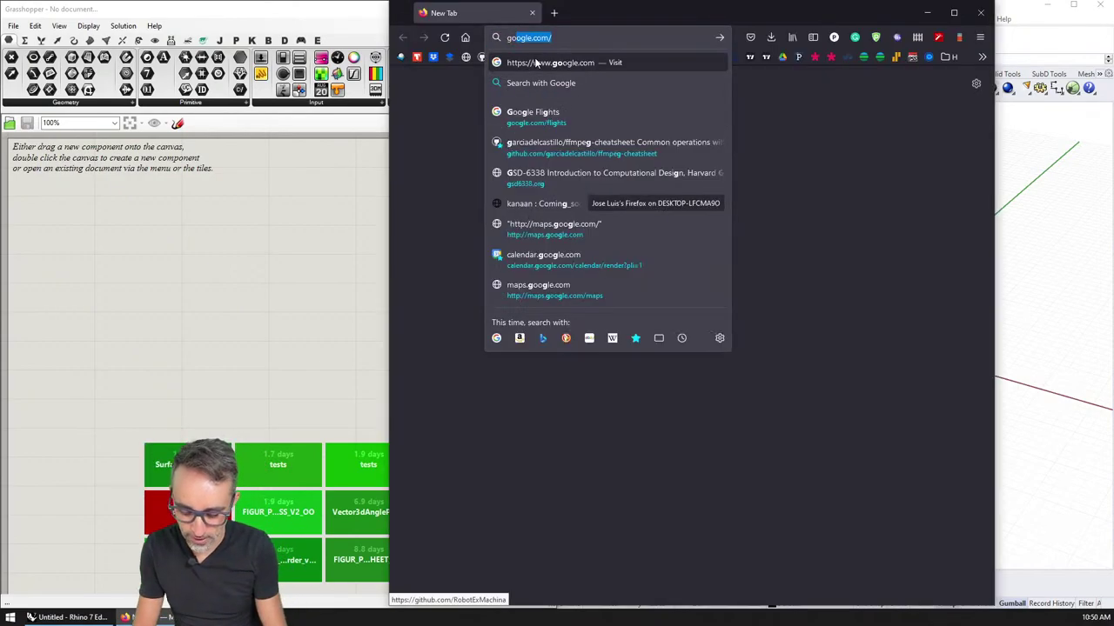
pyautogui.write('onzalo casas')
pyautogui.press('Return')
pyautogui.press('super+Up')
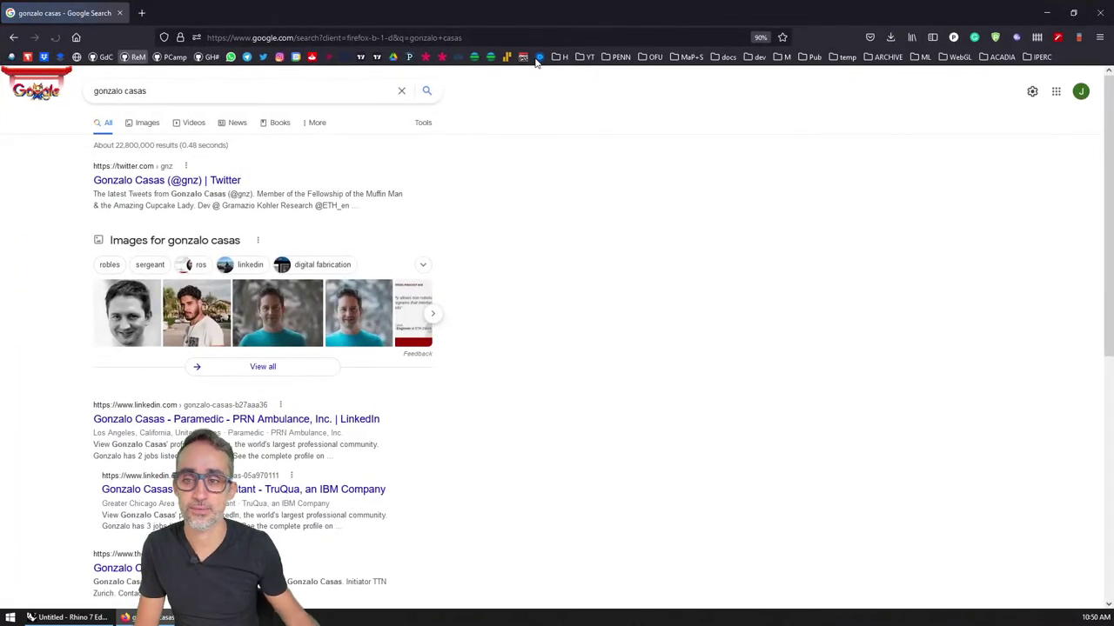
pyautogui.hotkey('ctrl', '+')
pyautogui.hotkey('ctrl', '+')
pyautogui.hotkey('ctrl', '+')
pyautogui.hotkey('ctrl', '+')
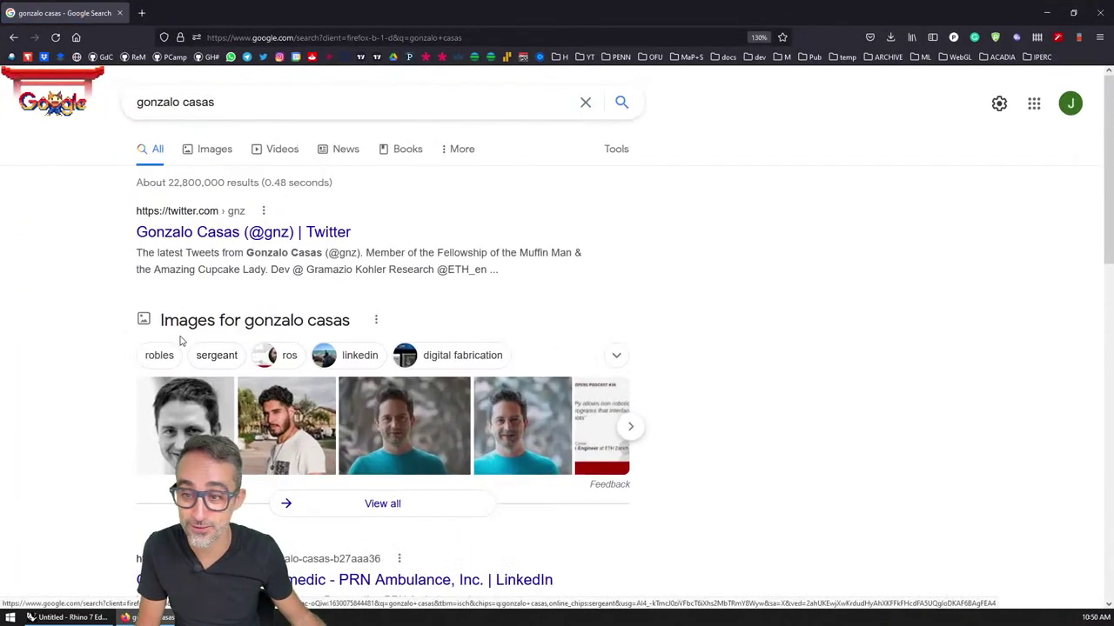
pyautogui.hotkey('ctrl', '-')
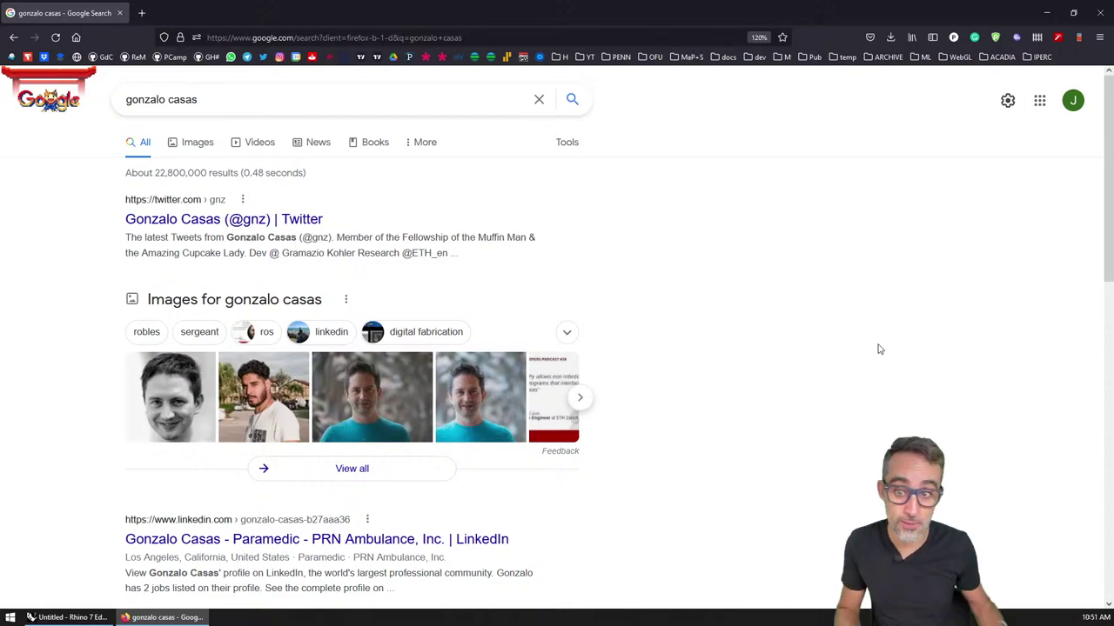
# Step: In a new tab, open the ACADIA 2021 site's Workshops page and scroll to Remote Robotic Assemblies
pyautogui.click(141, 12)
pyautogui.write('201')
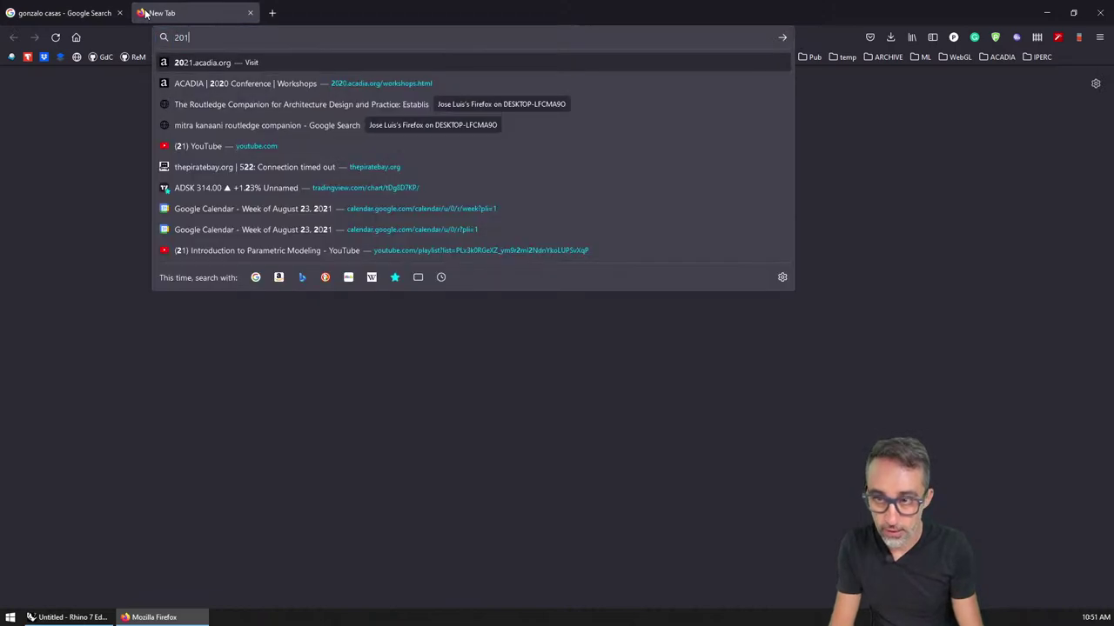
pyautogui.write('1')
pyautogui.press('Return')
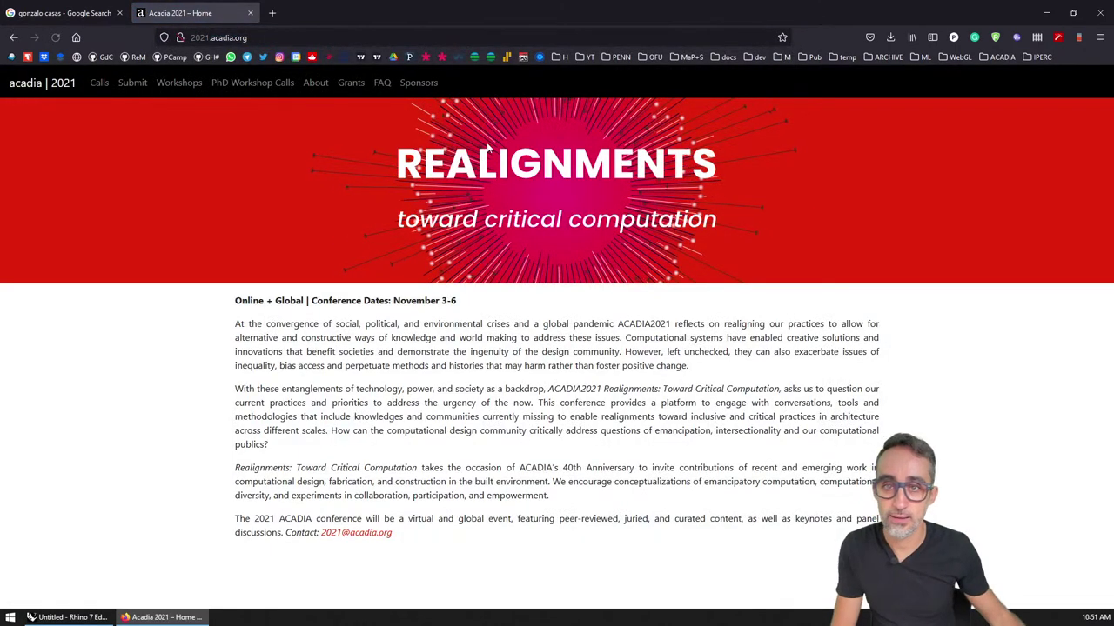
pyautogui.click(180, 83)
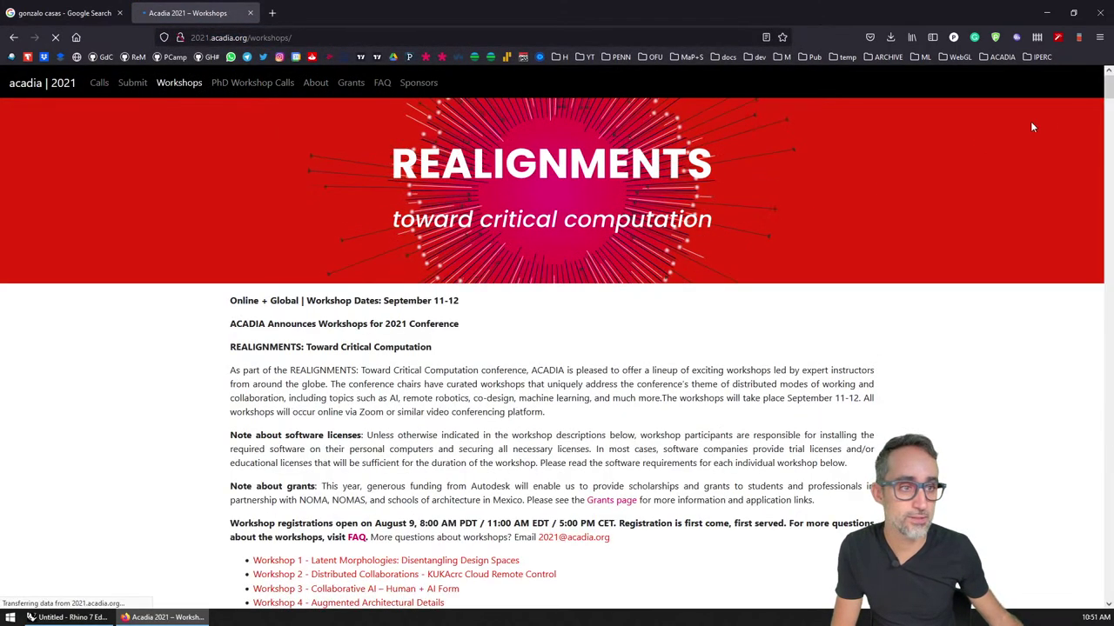
pyautogui.moveTo(1109, 85); pyautogui.dragTo(1109, 543)
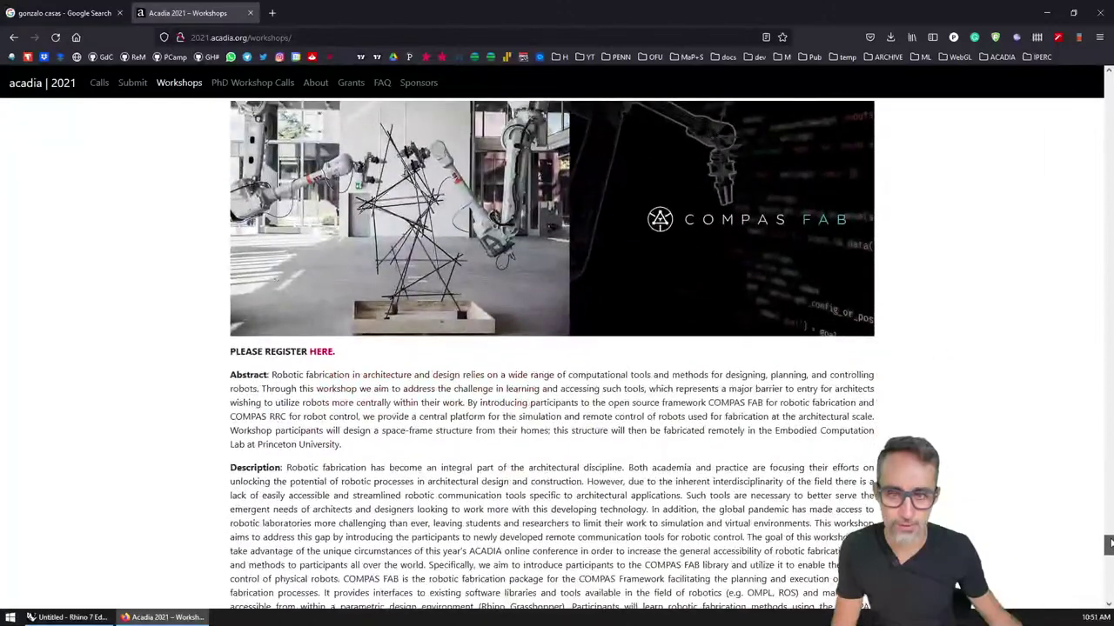
pyautogui.scroll(3, 650, 339)
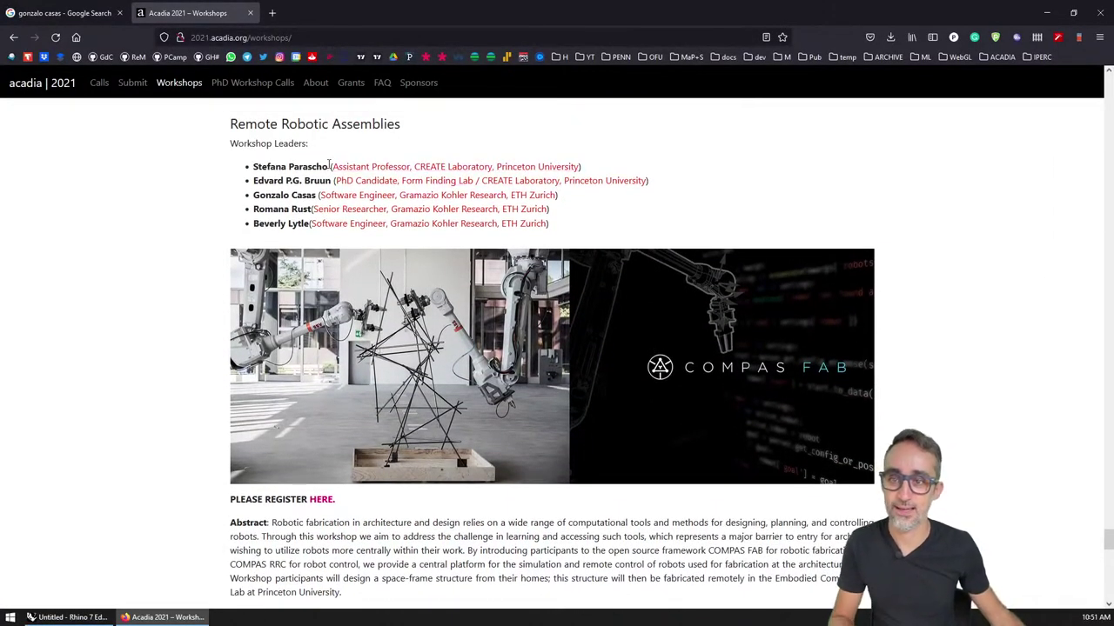
# Step: Highlight the names of the Remote Robotic Assemblies workshop leaders
pyautogui.doubleClick(319, 166)
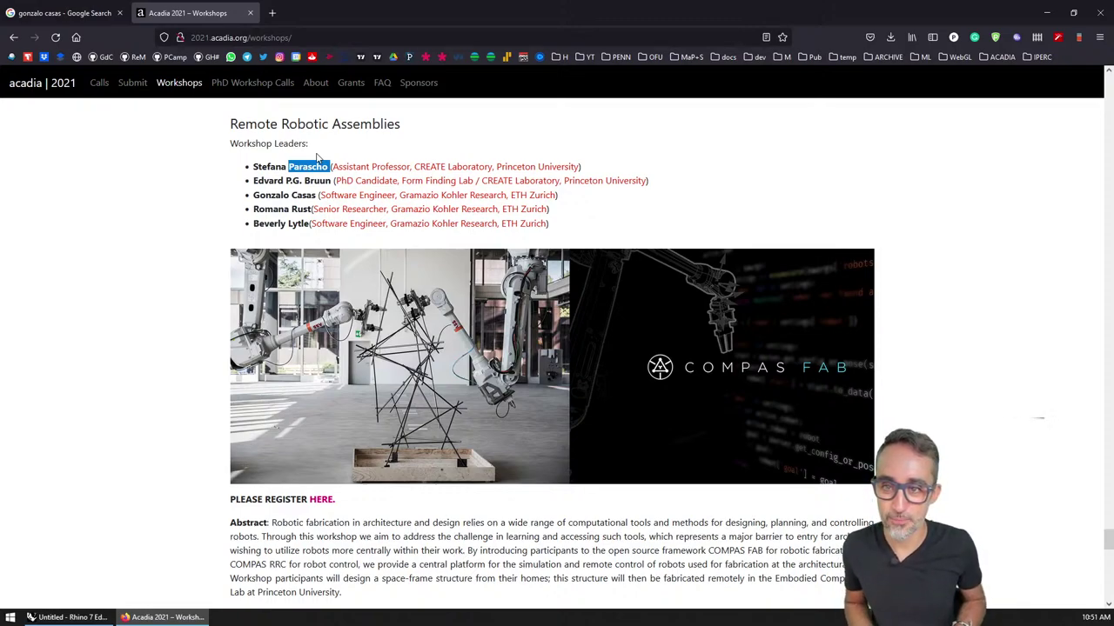
pyautogui.doubleClick(301, 209)
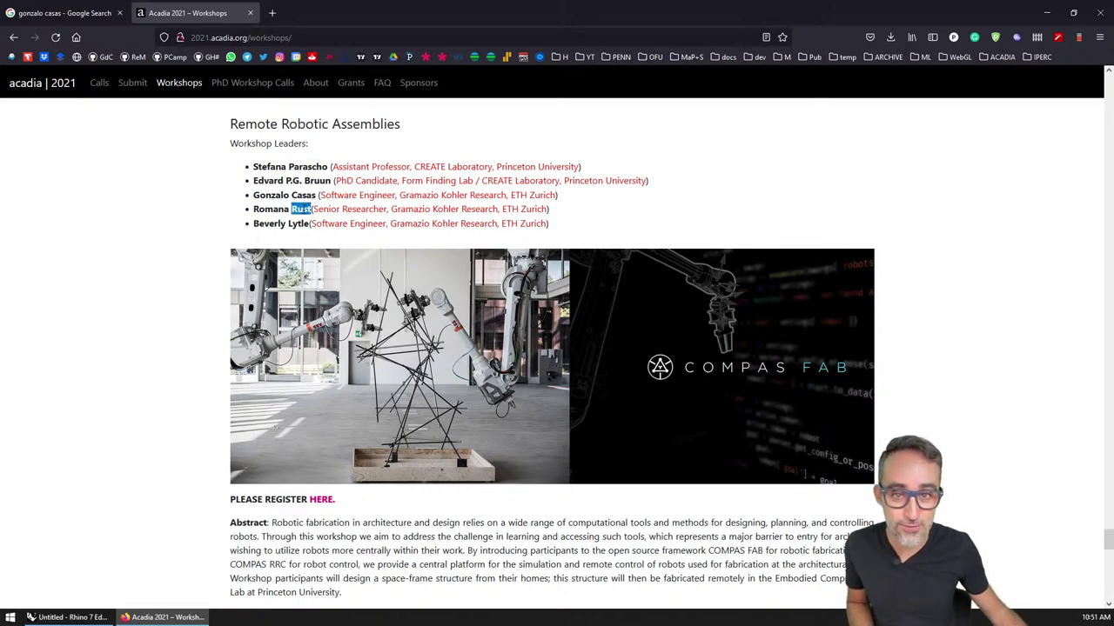
pyautogui.doubleClick(272, 224)
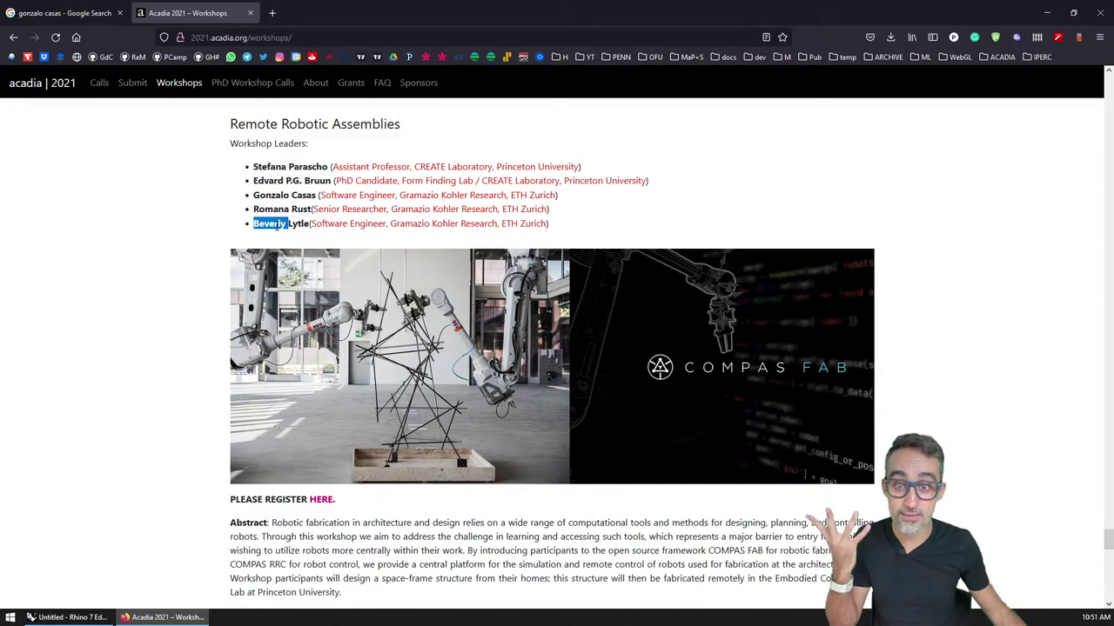
pyautogui.click(276, 174)
pyautogui.doubleClick(269, 181)
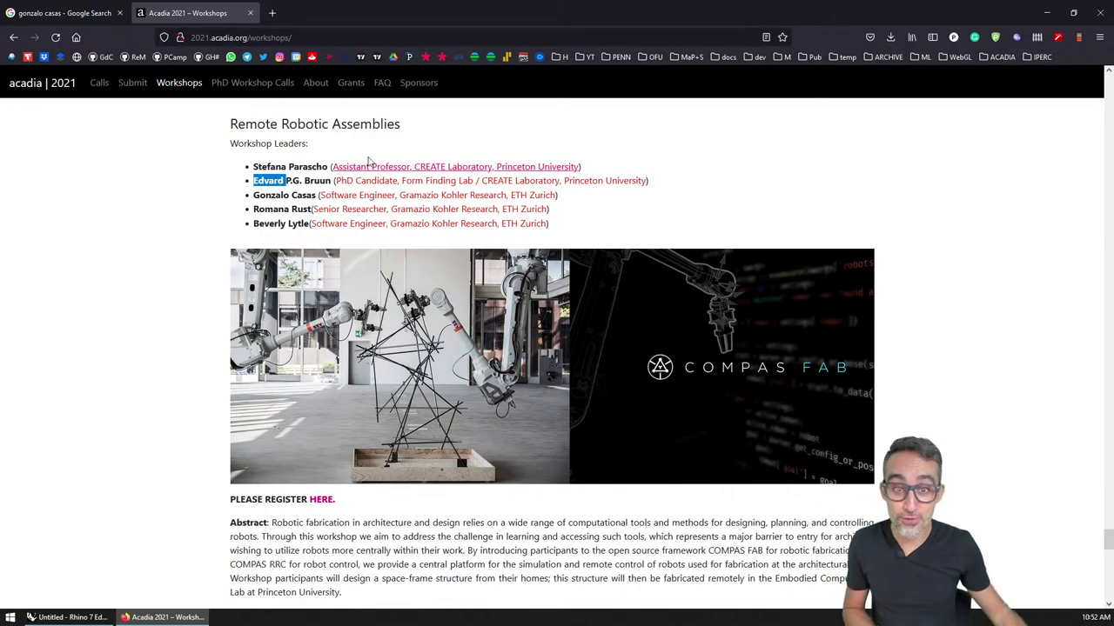
pyautogui.scroll(-1, 330, 392)
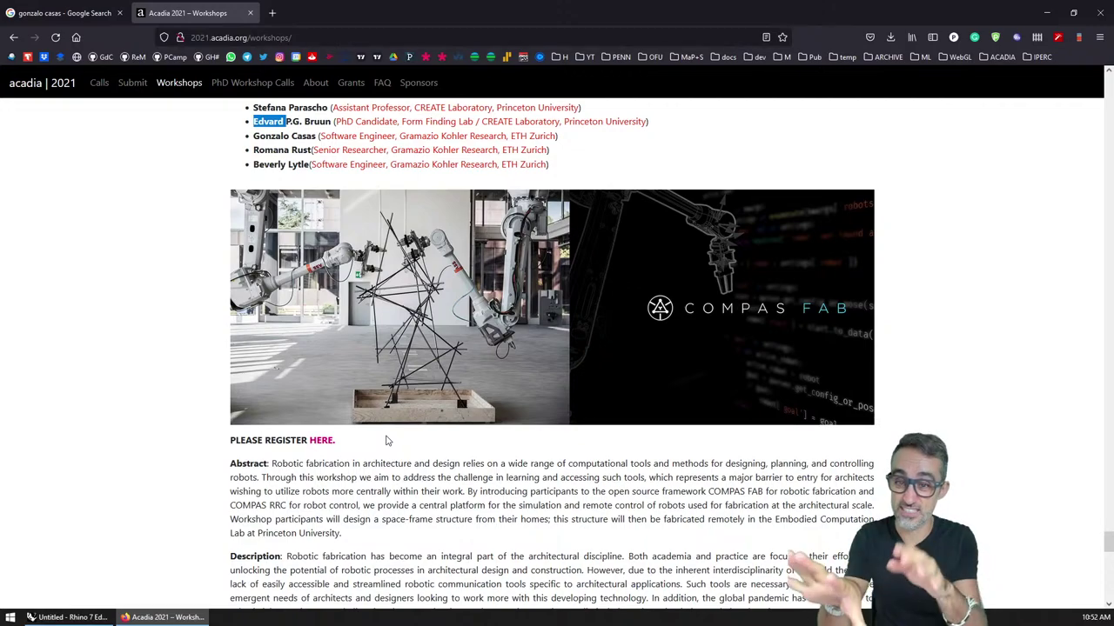
pyautogui.scroll(1, 382, 451)
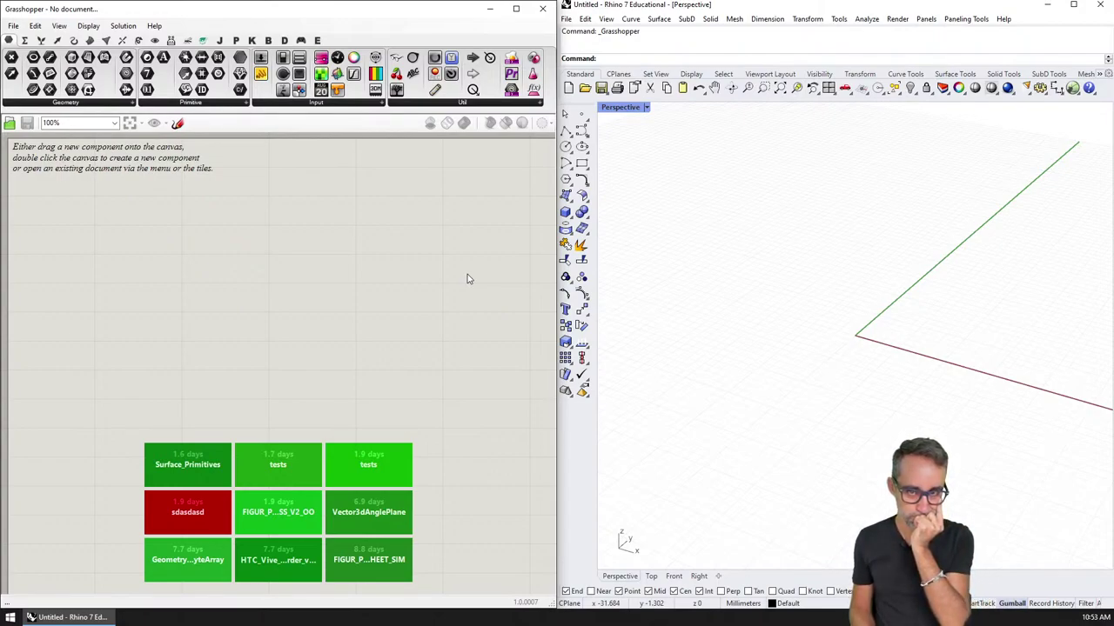
# Step: Place a C# Script component on the canvas via the component search
pyautogui.doubleClick(276, 282)
pyautogui.write('c@#')
pyautogui.press('Down')
pyautogui.press('Down')
pyautogui.press('Down')
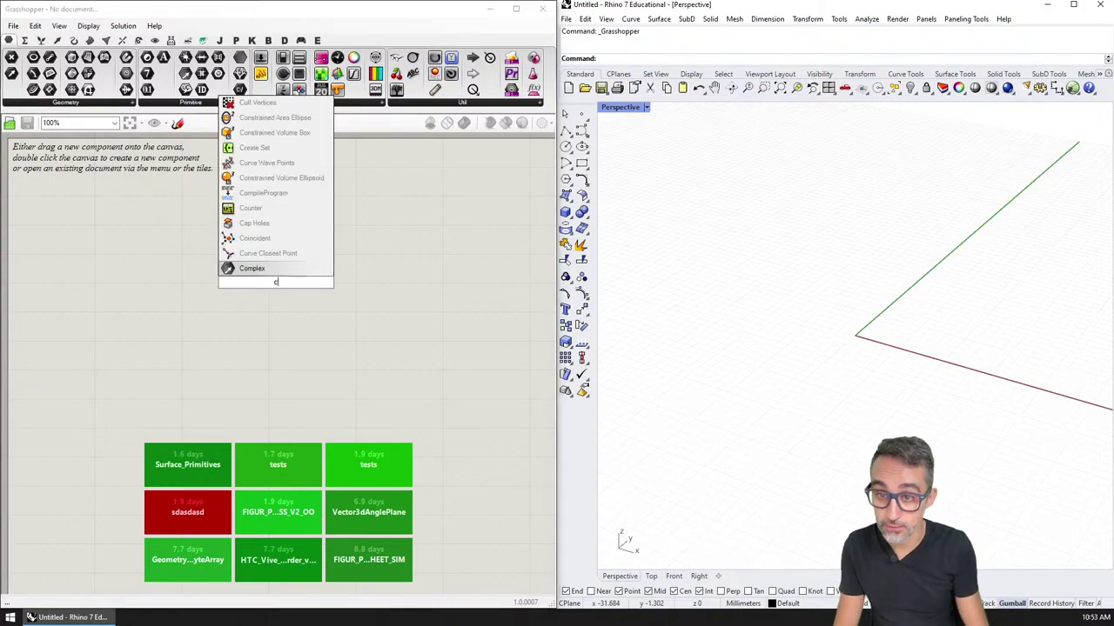
pyautogui.press('Return')
pyautogui.moveTo(270, 277); pyautogui.dragTo(266, 526)
# Step: Add an empty Panel, wire the script's out output into it and align both
pyautogui.scroll(4, 277, 526)
pyautogui.scroll(-2, 277, 437)
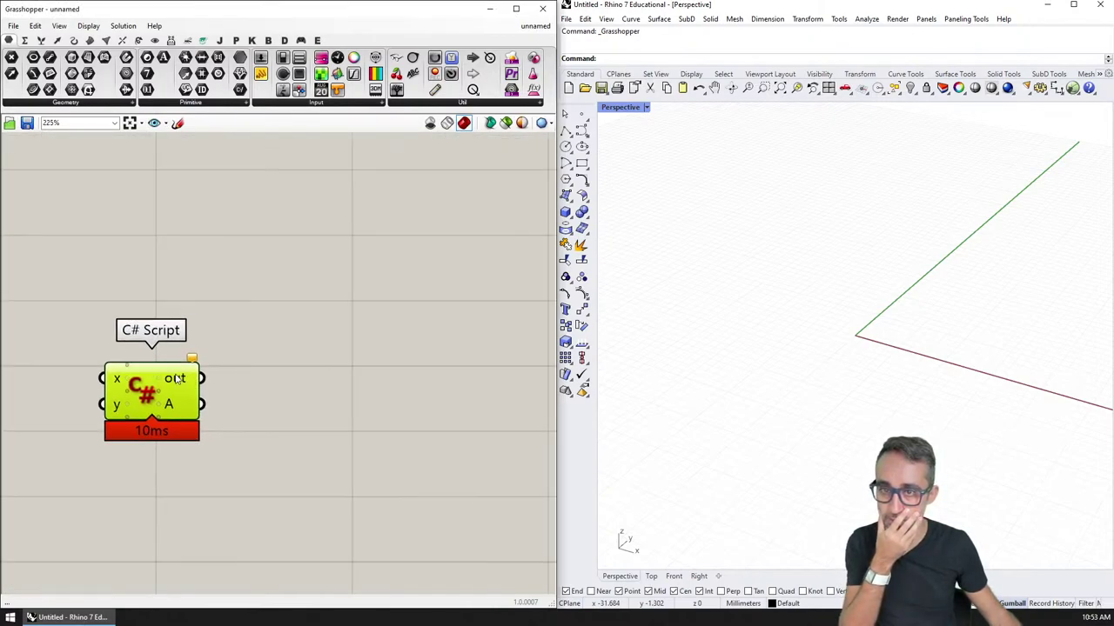
pyautogui.moveTo(261, 73); pyautogui.dragTo(396, 406)
pyautogui.moveTo(201, 379); pyautogui.dragTo(290, 406)
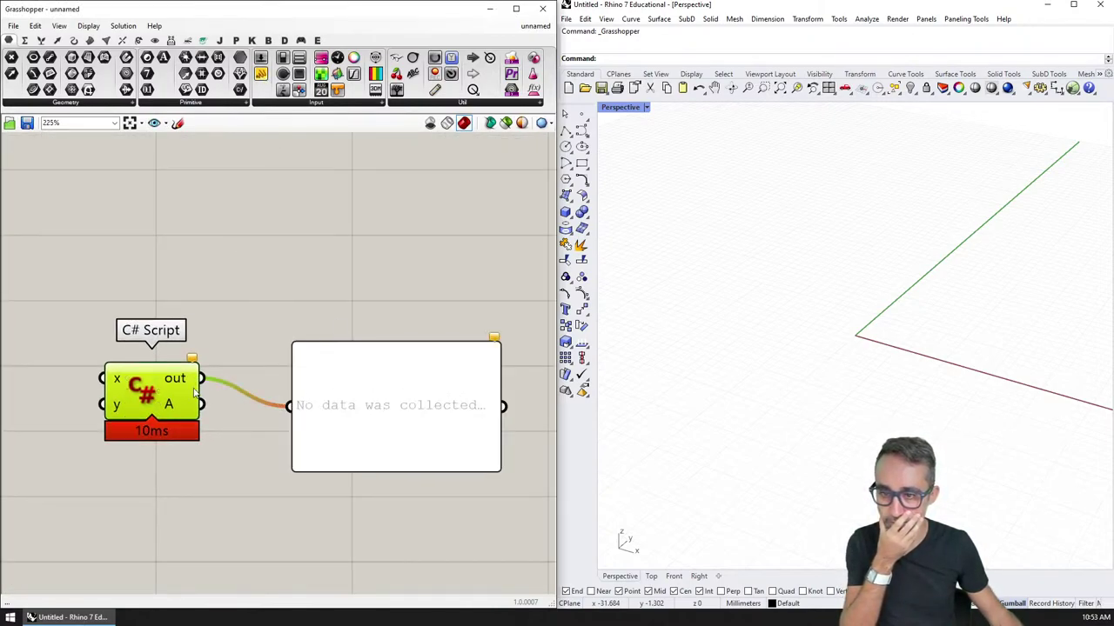
pyautogui.moveTo(148, 395); pyautogui.dragTo(83, 513)
pyautogui.moveTo(327, 439); pyautogui.dragTo(344, 536)
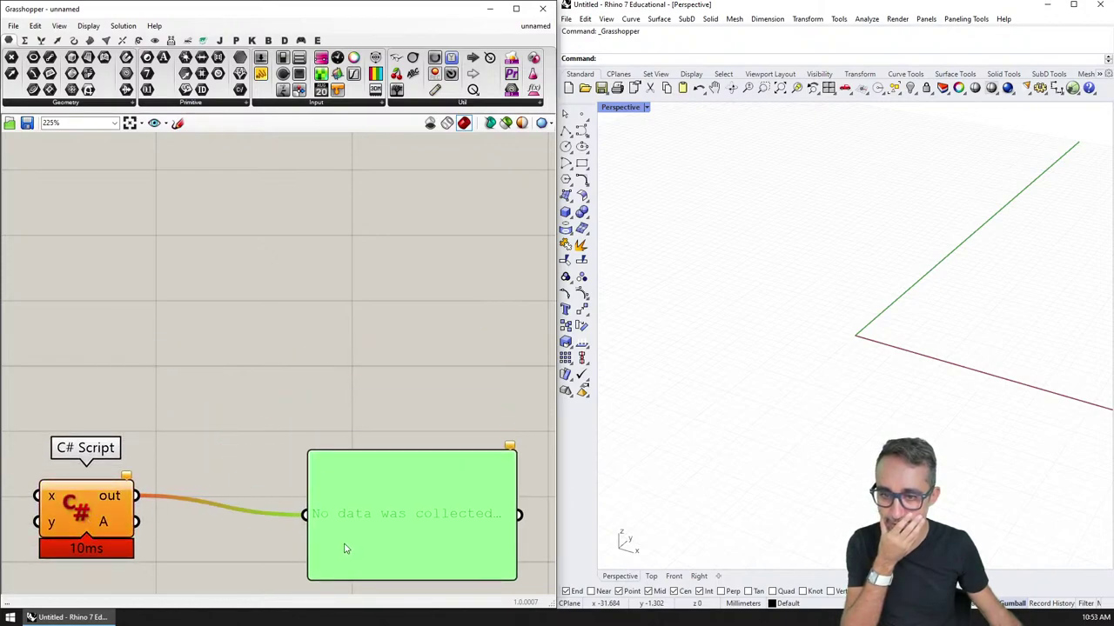
pyautogui.click(189, 464)
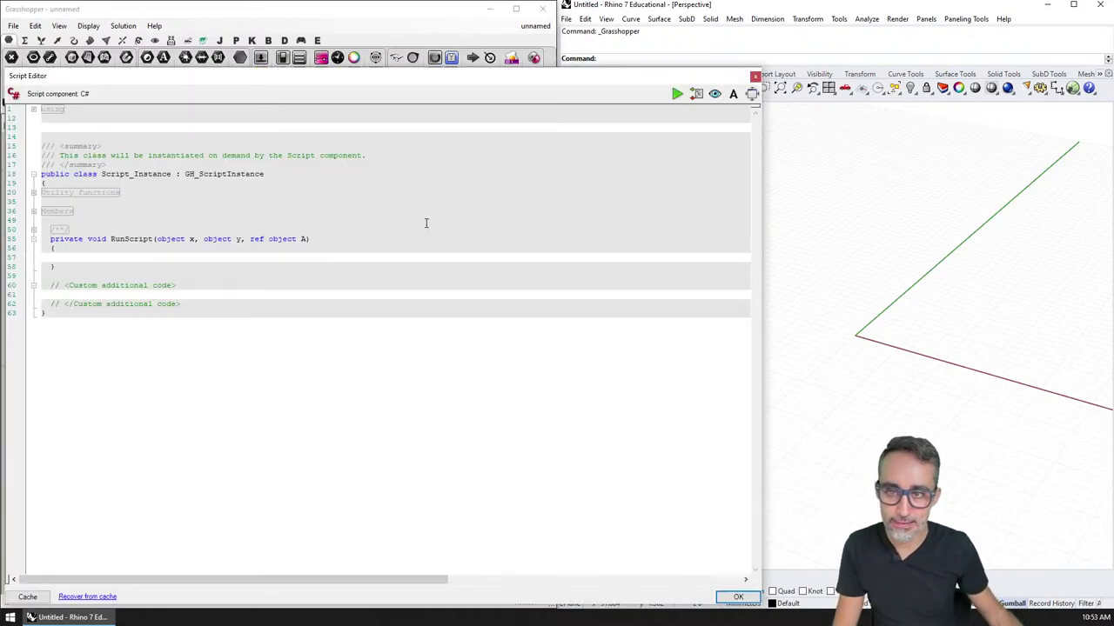
# Step: Resize the script editor, add a blank line in RunScript, and move the editor right
pyautogui.moveTo(453, 87); pyautogui.dragTo(454, 39)
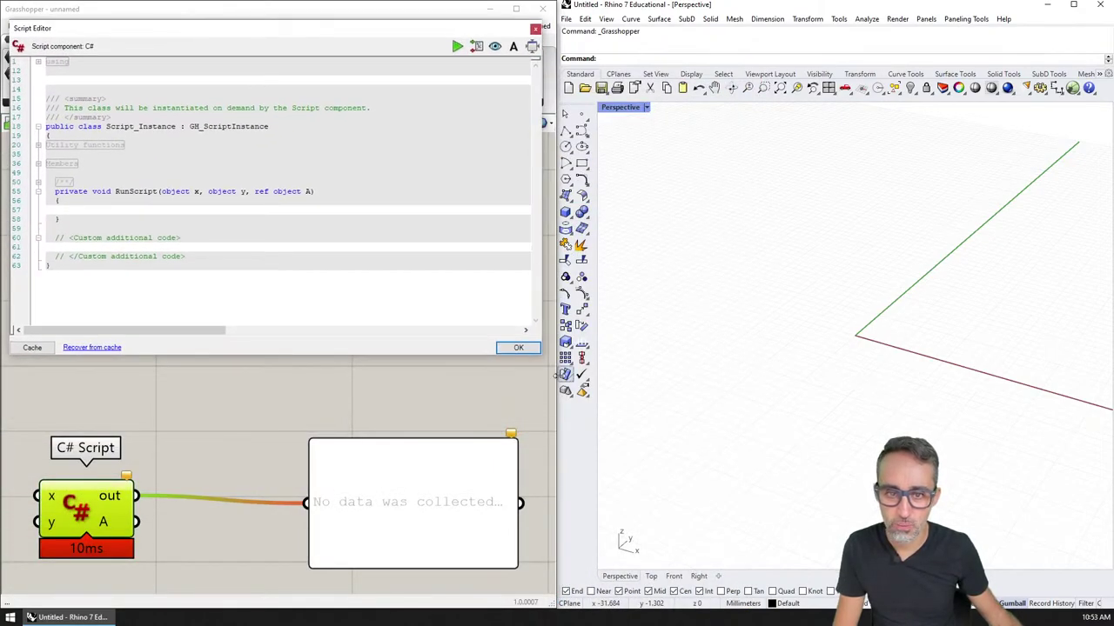
pyautogui.moveTo(541, 354); pyautogui.dragTo(750, 413)
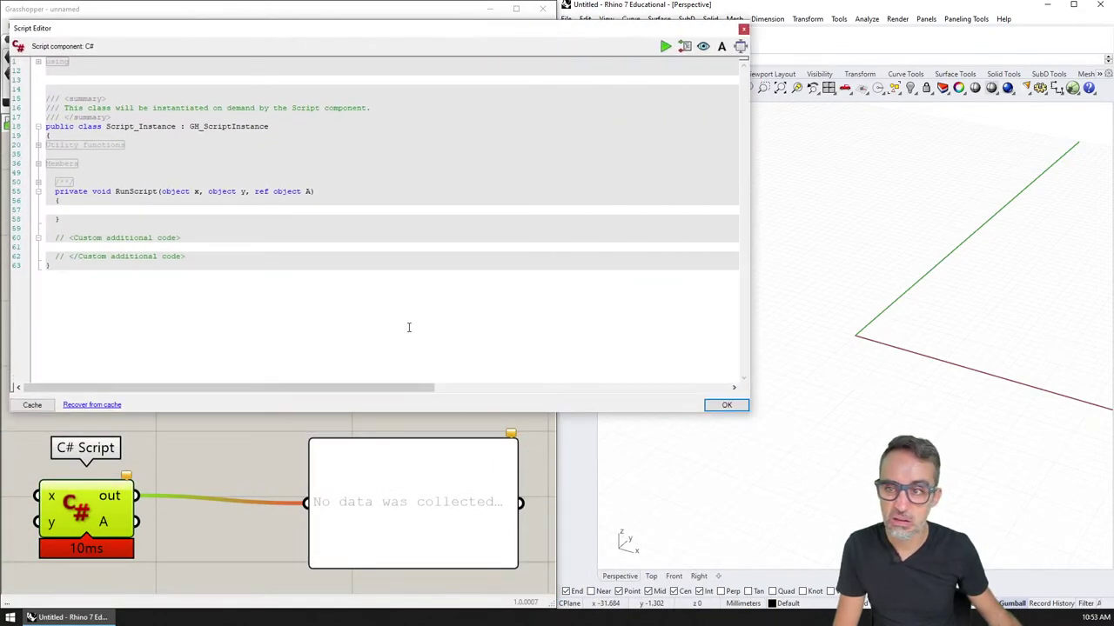
pyautogui.keyDown('ctrl'); pyautogui.scroll(2, 393, 325); pyautogui.keyUp('ctrl')
pyautogui.keyDown('ctrl'); pyautogui.scroll(-2, 393, 325); pyautogui.keyUp('ctrl')
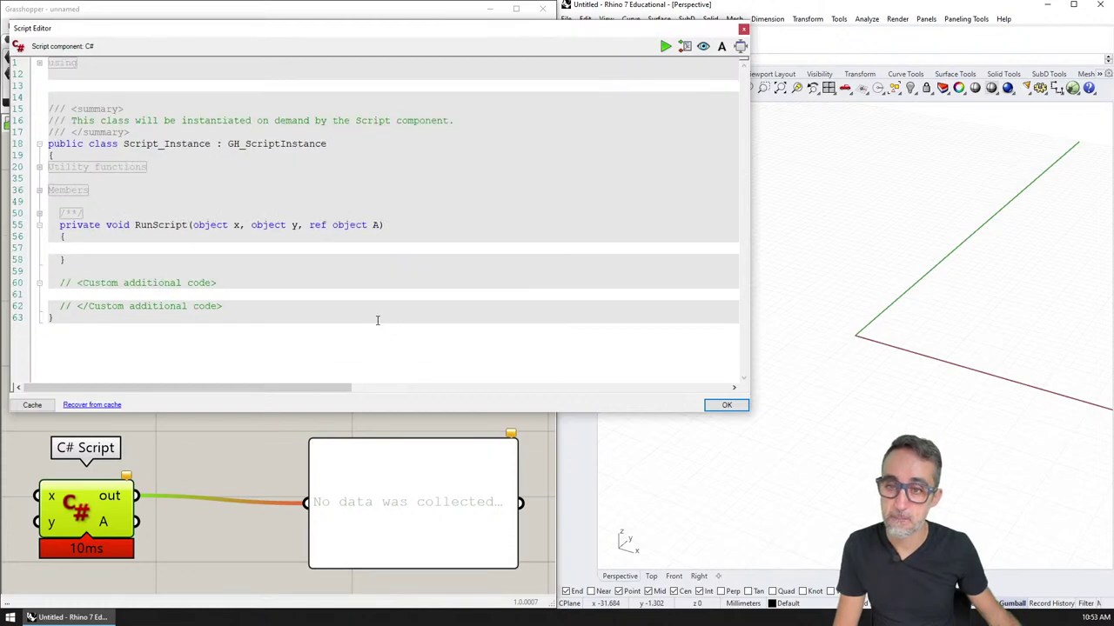
pyautogui.click(258, 251)
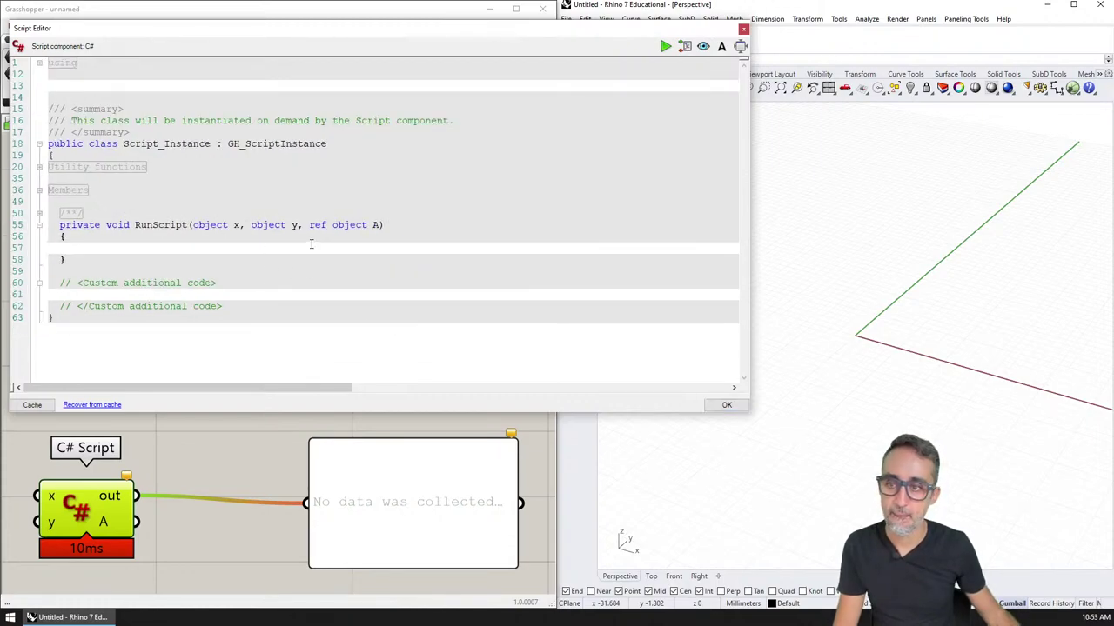
pyautogui.press('Return')
pyautogui.press('Return')
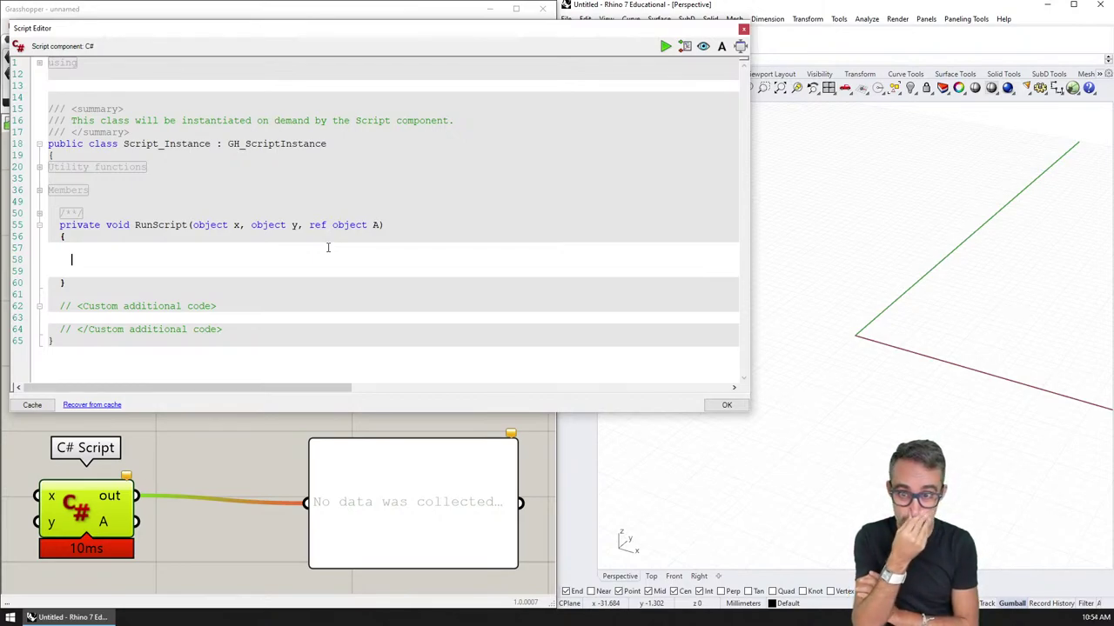
pyautogui.moveTo(580, 29); pyautogui.dragTo(880, 36)
# Step: Close the script editor and snap the Grasshopper window to the right half
pyautogui.click(1045, 37)
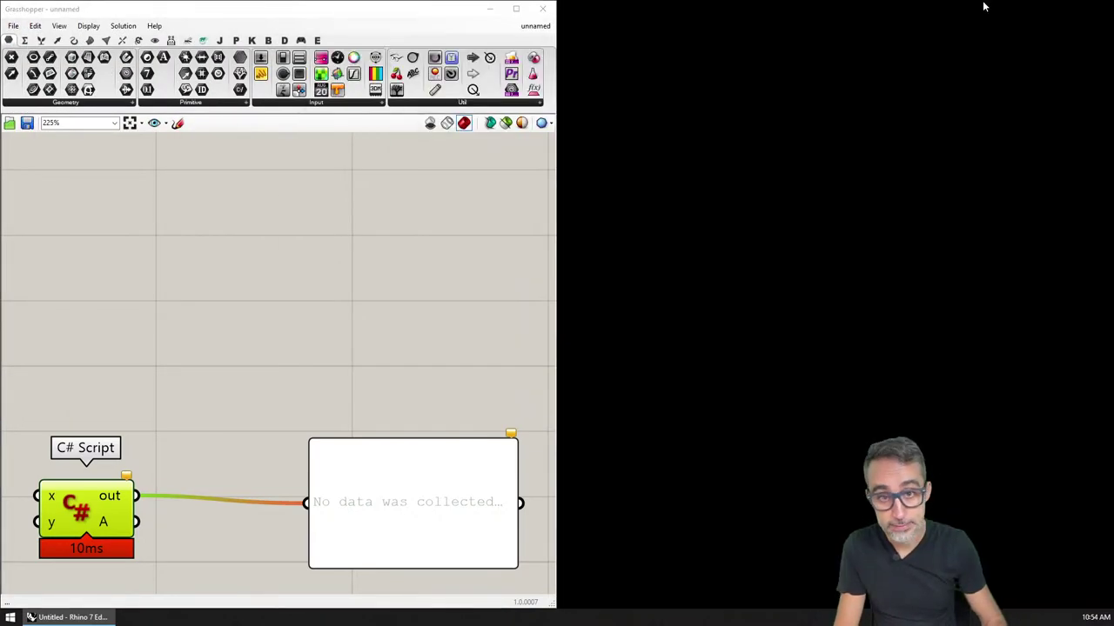
pyautogui.hotkey('alt', 'Tab')
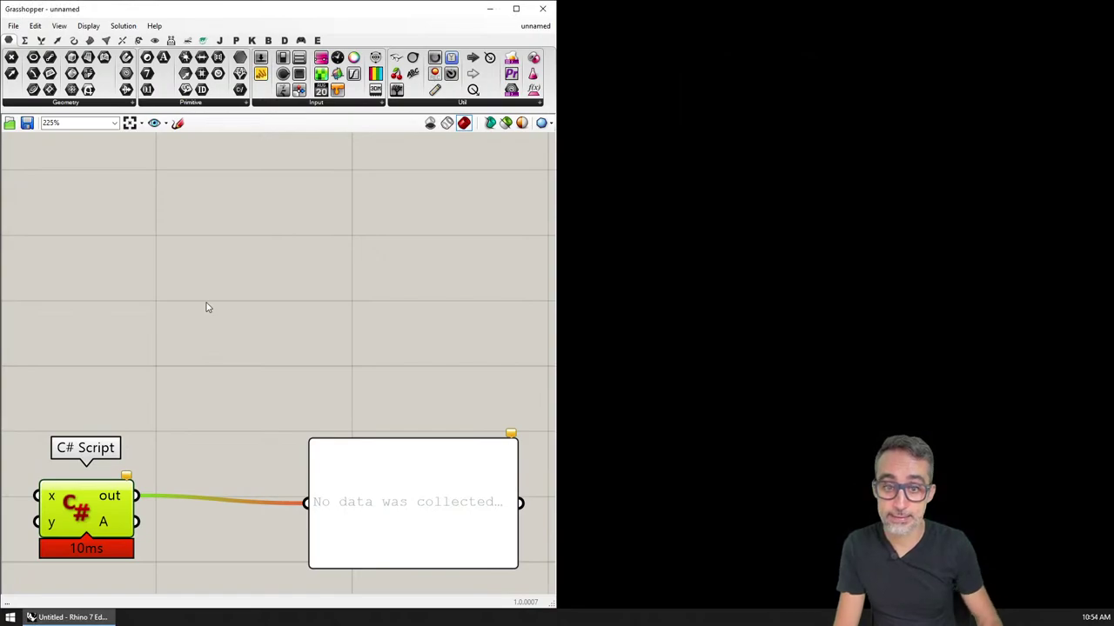
pyautogui.hotkey('alt', 'Tab')
pyautogui.hotkey('alt', 'Tab')
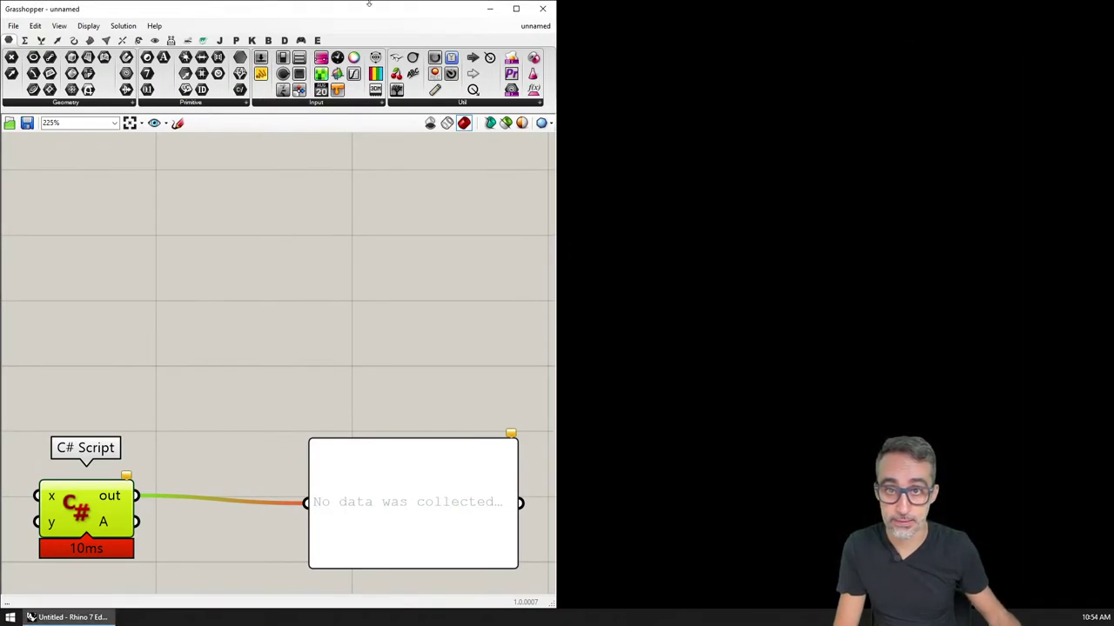
pyautogui.moveTo(369, 3); pyautogui.dragTo(761, 7)
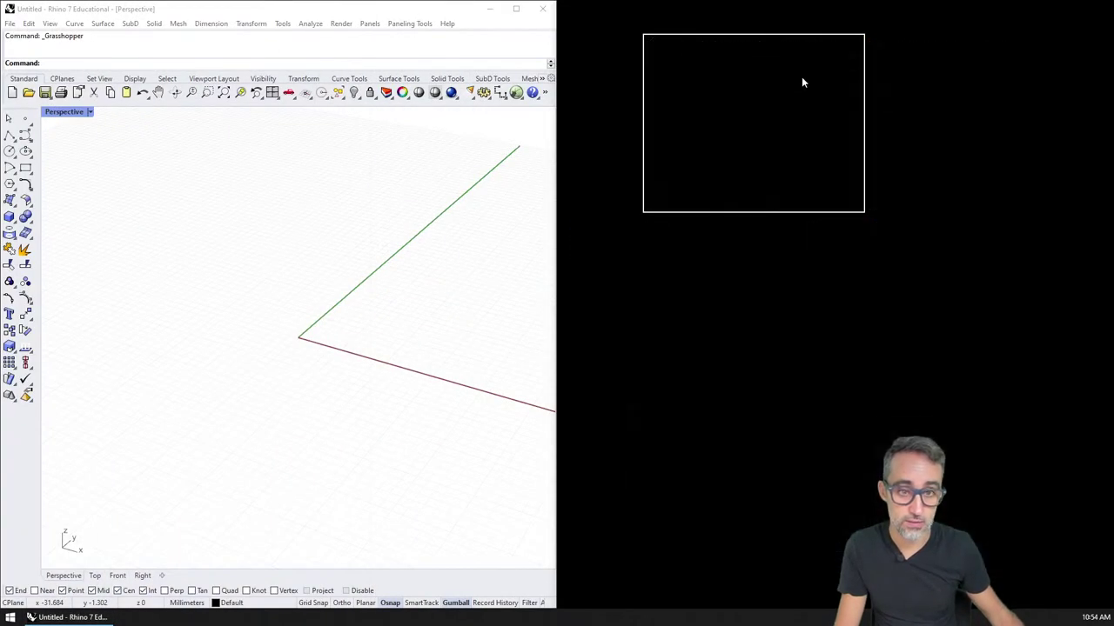
pyautogui.moveTo(803, 83); pyautogui.dragTo(803, 83)
# Step: Reopen the C# Script editor and shrink it to fit beside the Rhino viewport
pyautogui.doubleClick(633, 506)
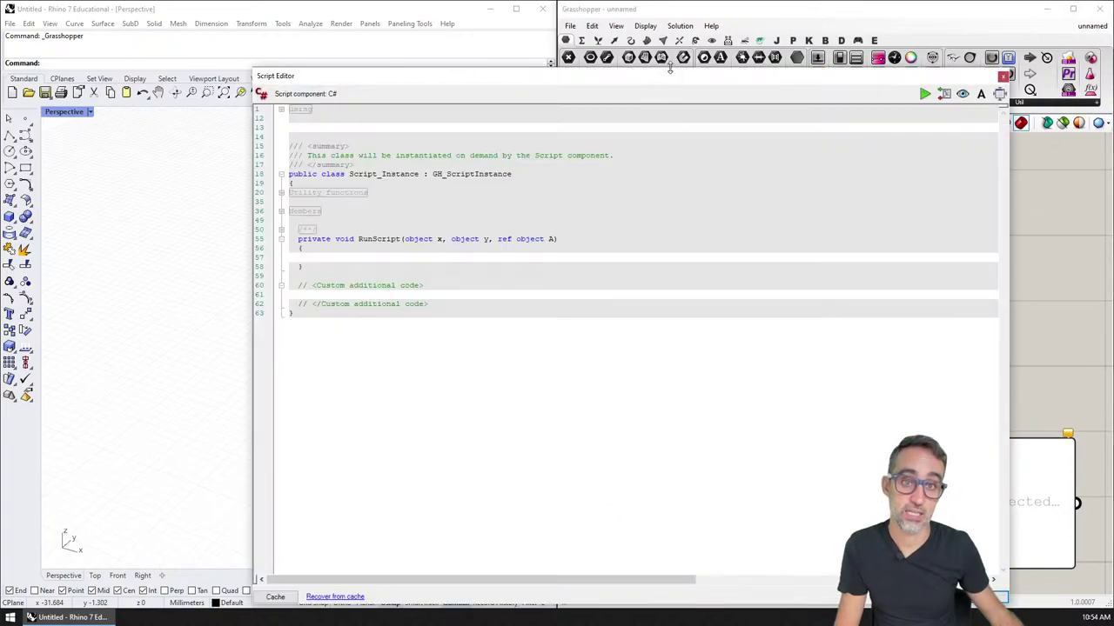
pyautogui.moveTo(670, 69); pyautogui.dragTo(821, 30)
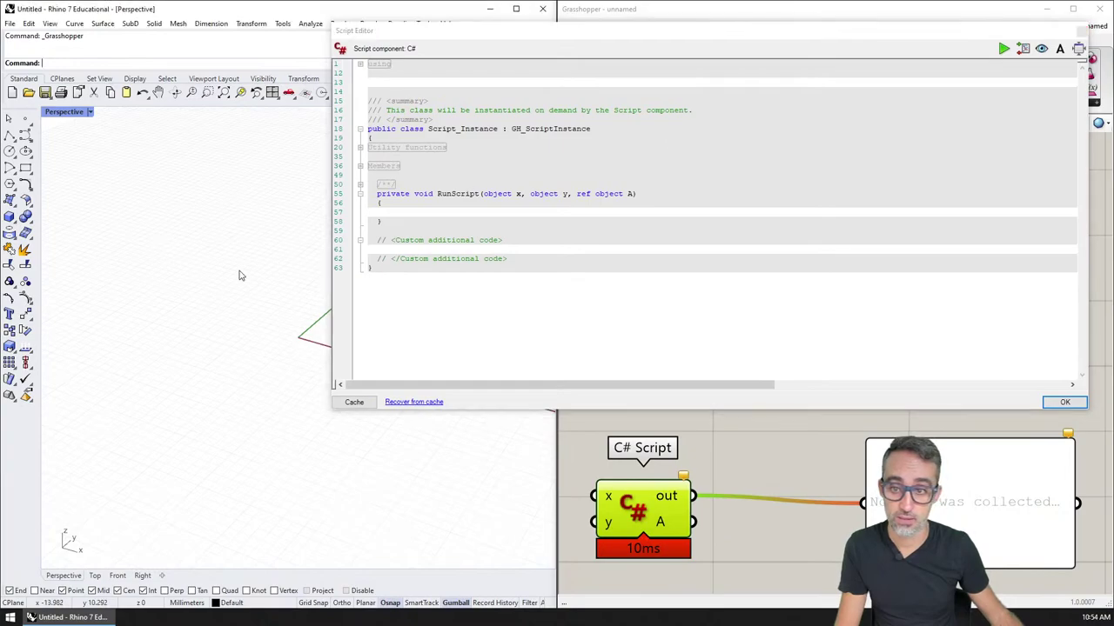
pyautogui.keyDown('shift'); pyautogui.moveTo(239, 276); pyautogui.dragTo(199, 281, button='right'); pyautogui.keyUp('shift')
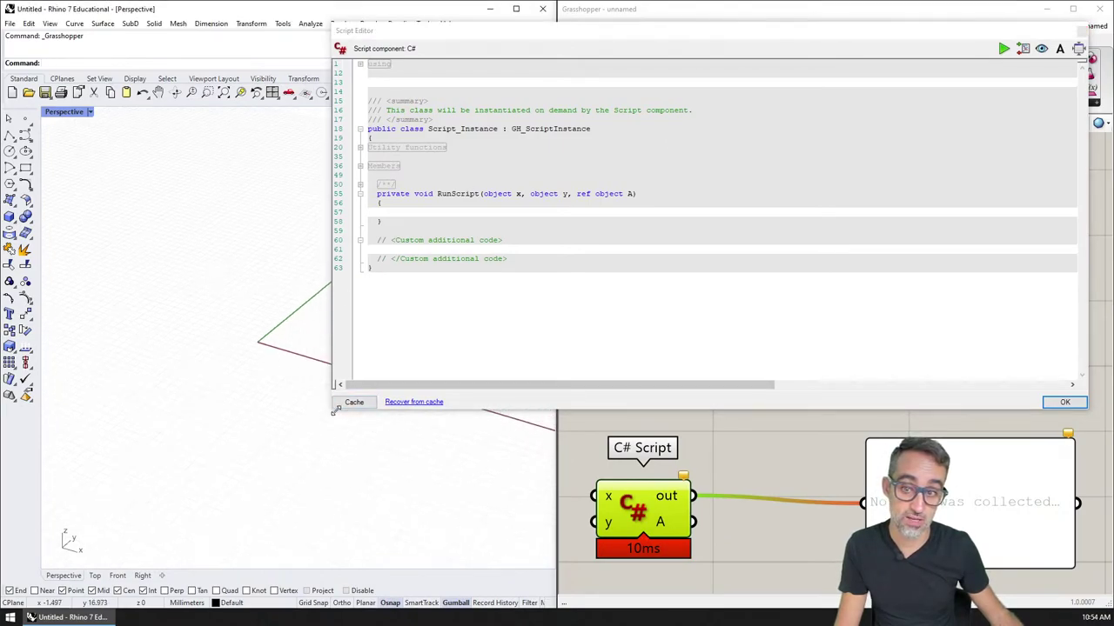
pyautogui.moveTo(333, 412); pyautogui.dragTo(417, 428)
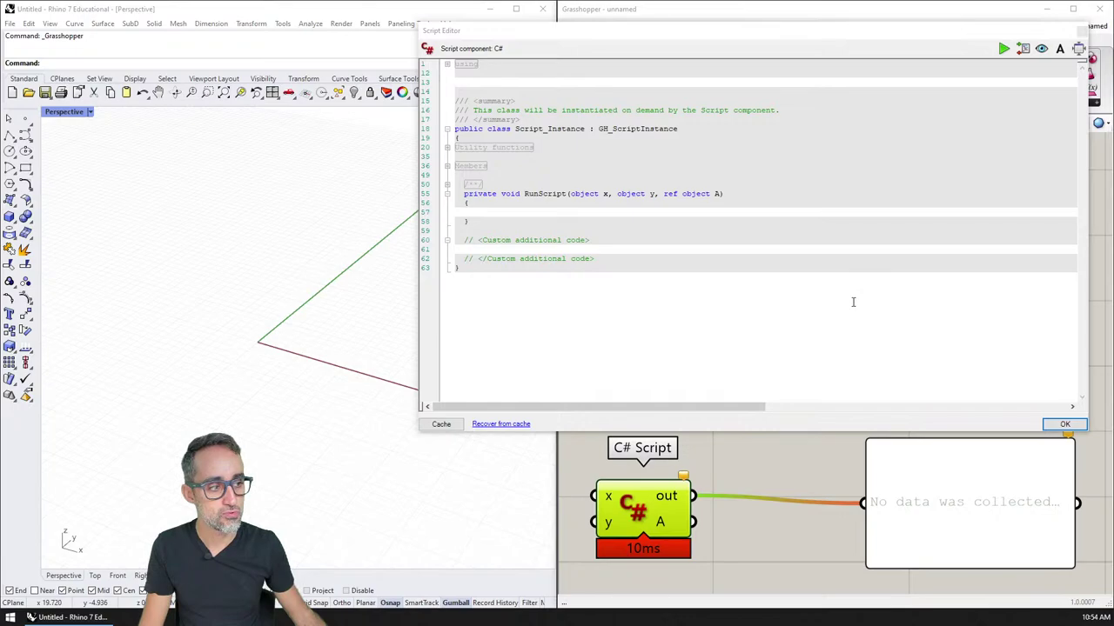
pyautogui.keyDown('ctrl'); pyautogui.scroll(3, 778, 287); pyautogui.keyUp('ctrl')
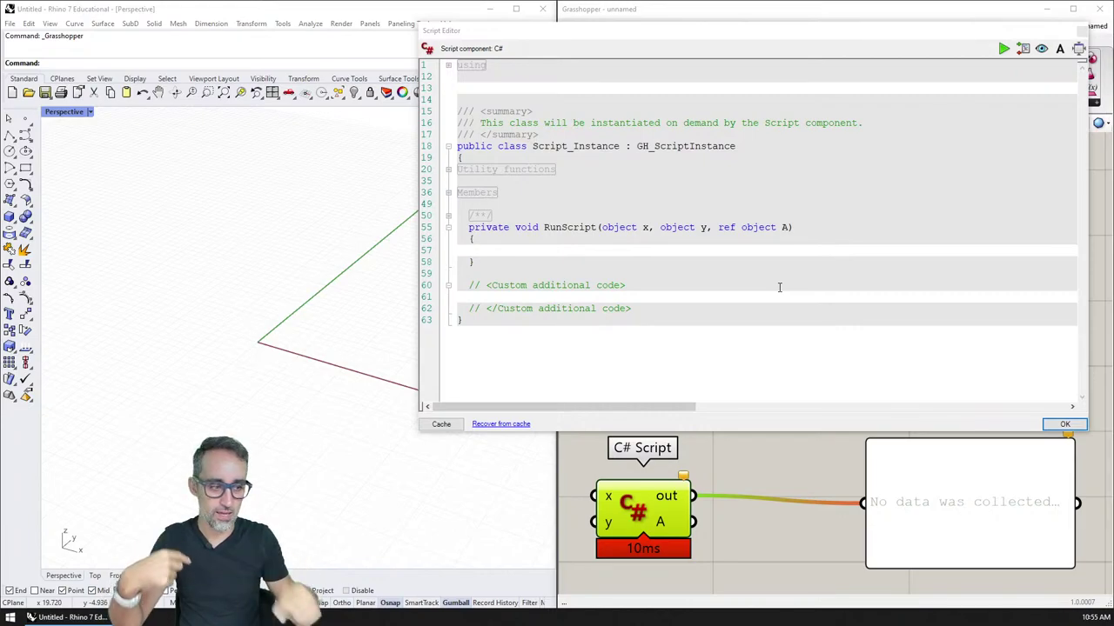
pyautogui.moveTo(773, 40)
pyautogui.mouseDown()
pyautogui.moveTo(385, 30)
pyautogui.moveTo(769, 43)
pyautogui.moveTo(790, 31)
pyautogui.mouseUp()
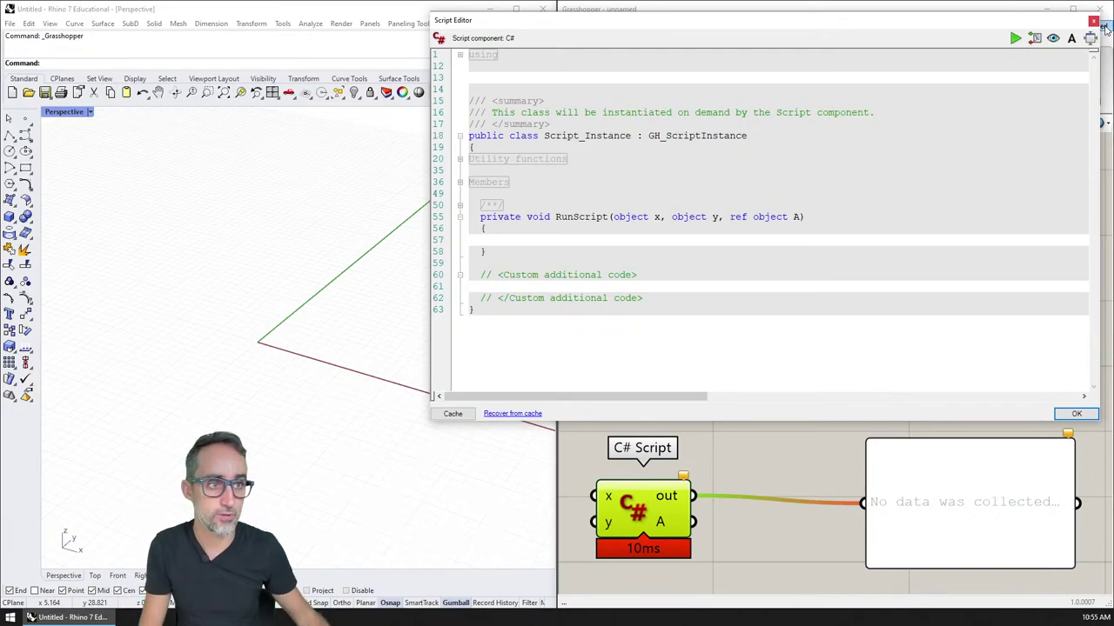
# Step: Close the editor, then box-select and delete the C# Script and its panel
pyautogui.click(1094, 21)
pyautogui.scroll(-4, 837, 279)
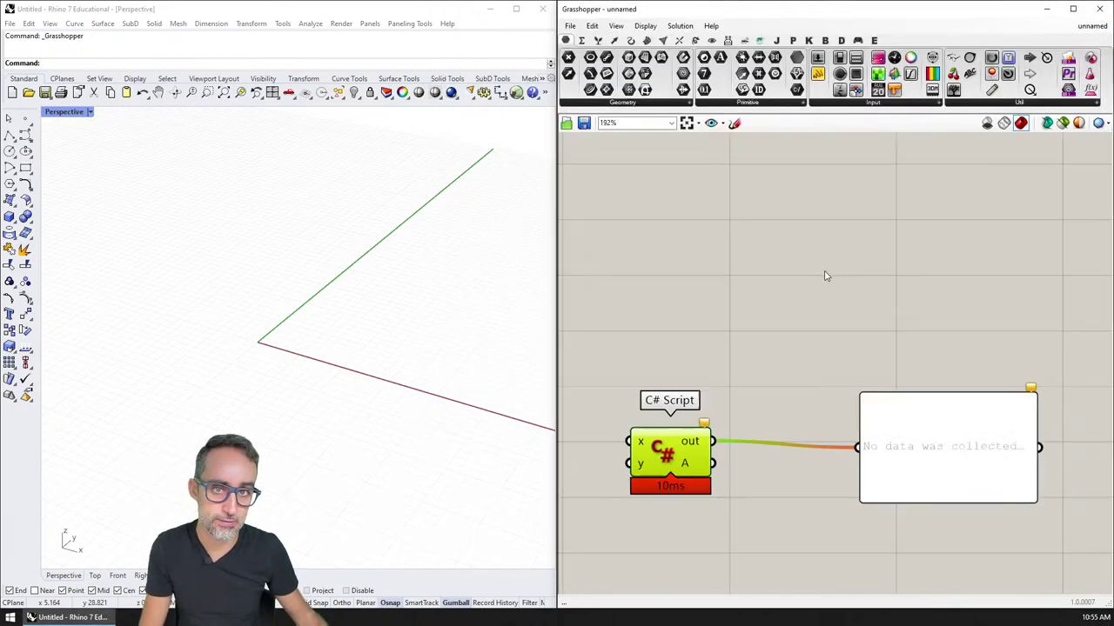
pyautogui.moveTo(894, 289); pyautogui.dragTo(736, 434)
pyautogui.moveTo(861, 298); pyautogui.dragTo(644, 449)
pyautogui.press('Delete')
pyautogui.scroll(2, 711, 328)
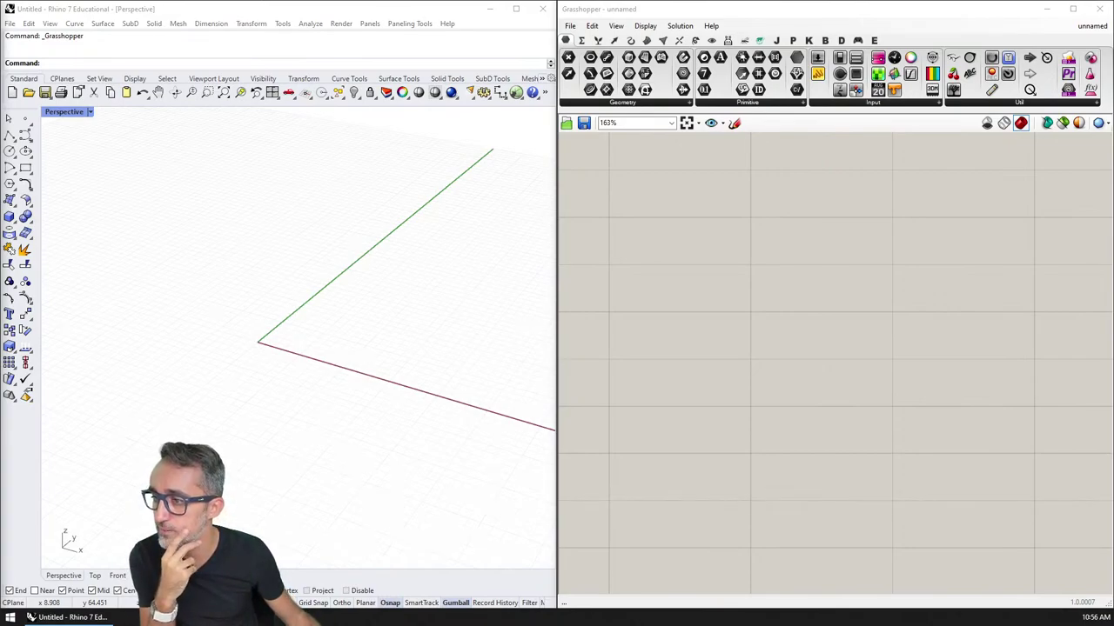
# Step: Open E.6 Hanging Cloth.3dm with its definition, then open E.7 Berlin Holocaust Memorial.3dm
pyautogui.moveTo(4, 261); pyautogui.dragTo(184, 263)
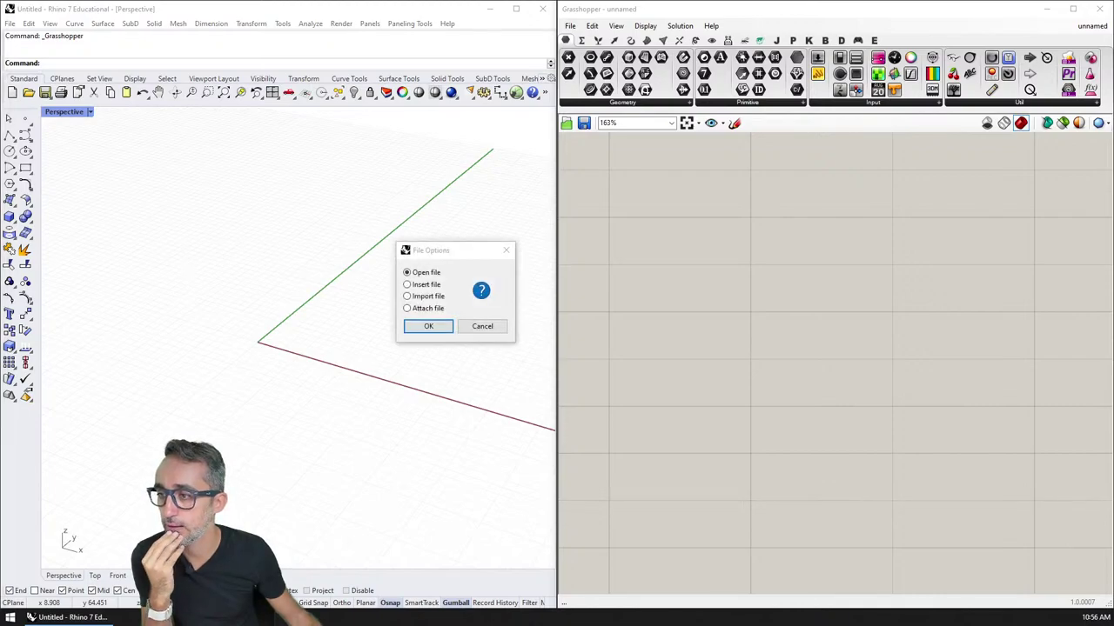
pyautogui.click(433, 326)
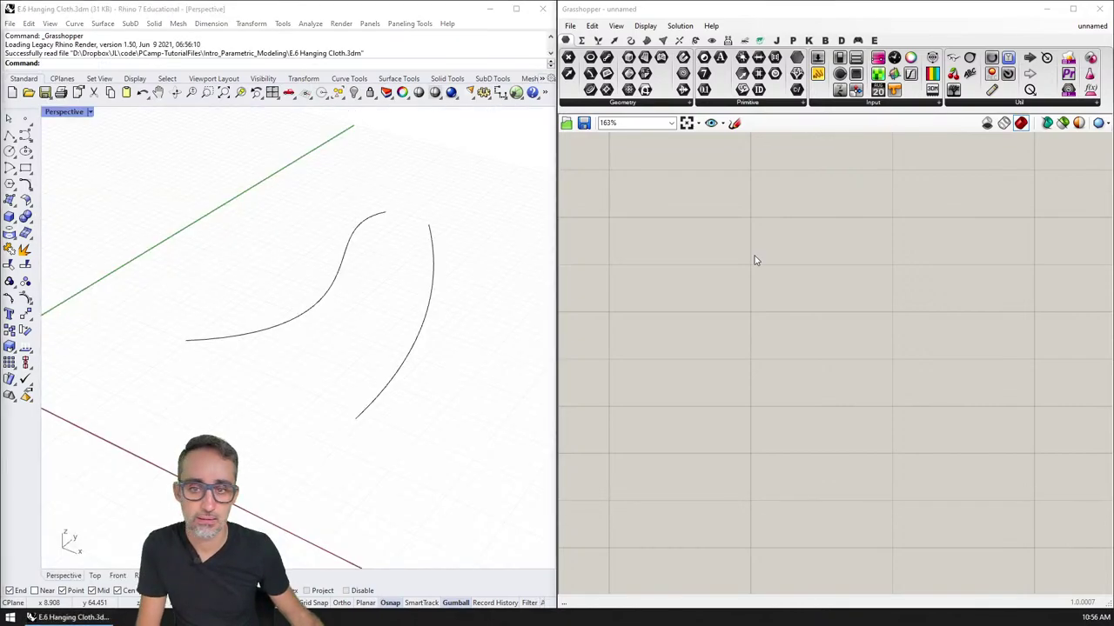
pyautogui.click(610, 335)
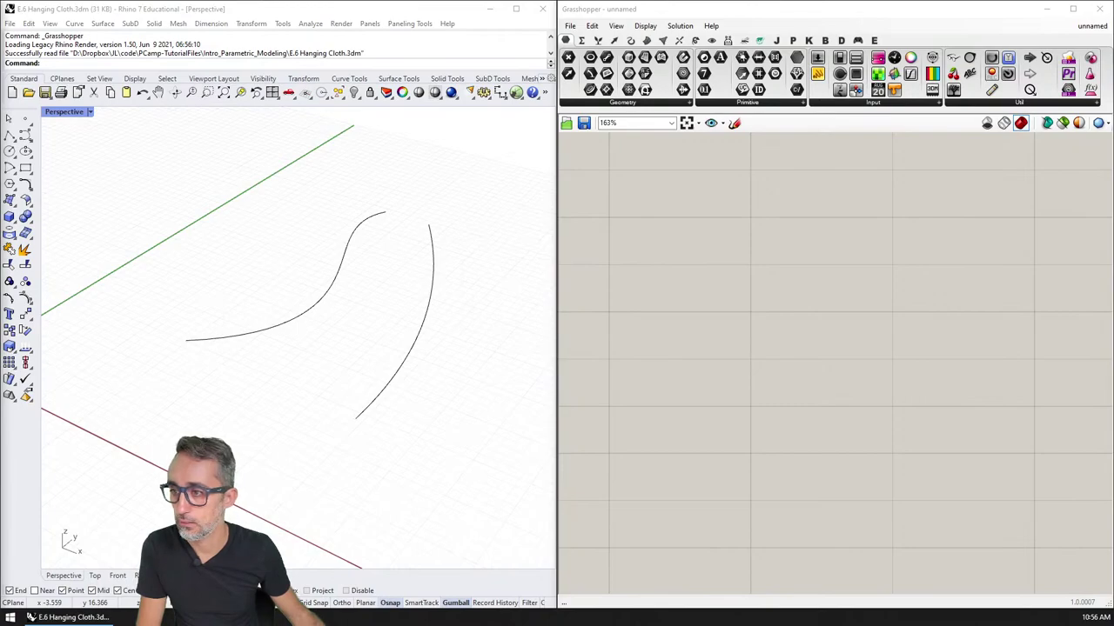
pyautogui.moveTo(70, 305); pyautogui.dragTo(803, 255)
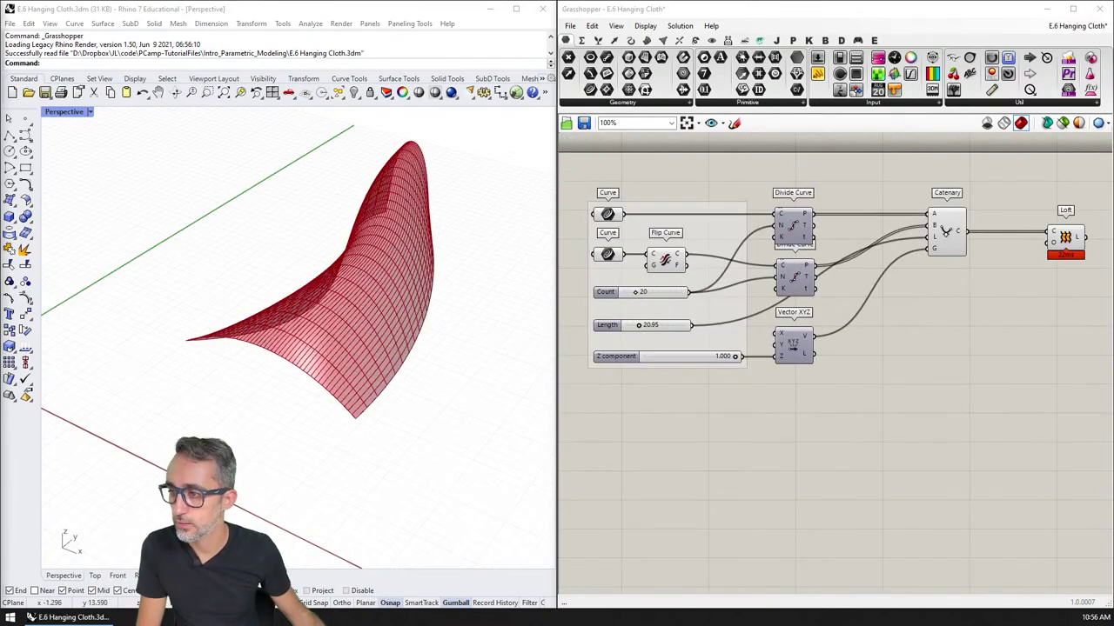
pyautogui.moveTo(0, 261); pyautogui.dragTo(350, 258)
pyautogui.click(428, 327)
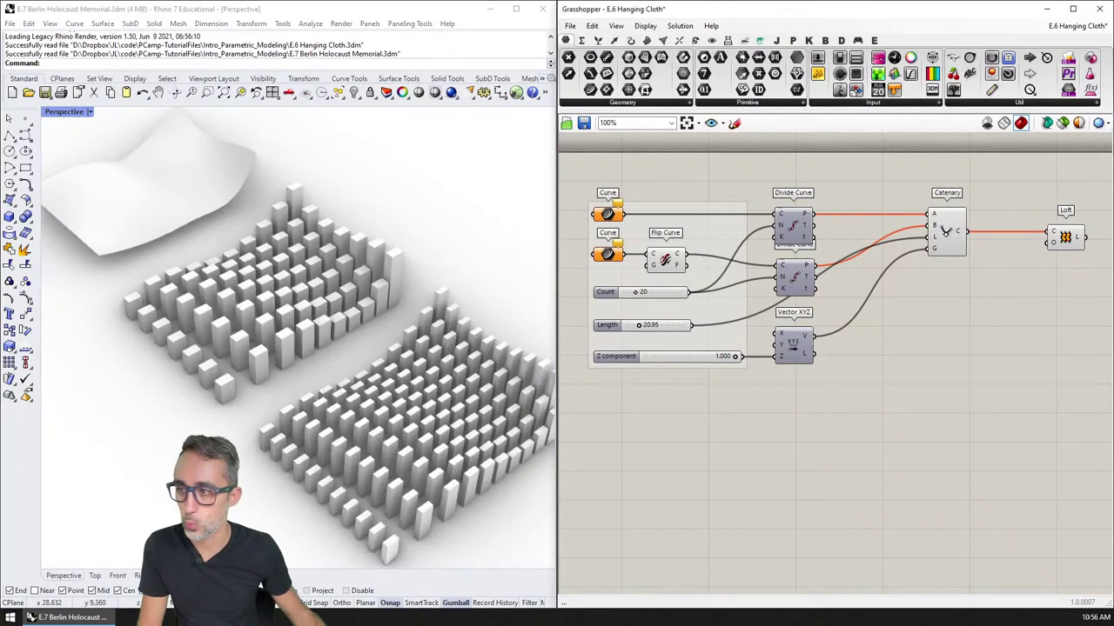
# Step: Load the E.7 Berlin Holocaust Memorial definition and tidy the canvas layout
pyautogui.moveTo(0, 323); pyautogui.dragTo(759, 326)
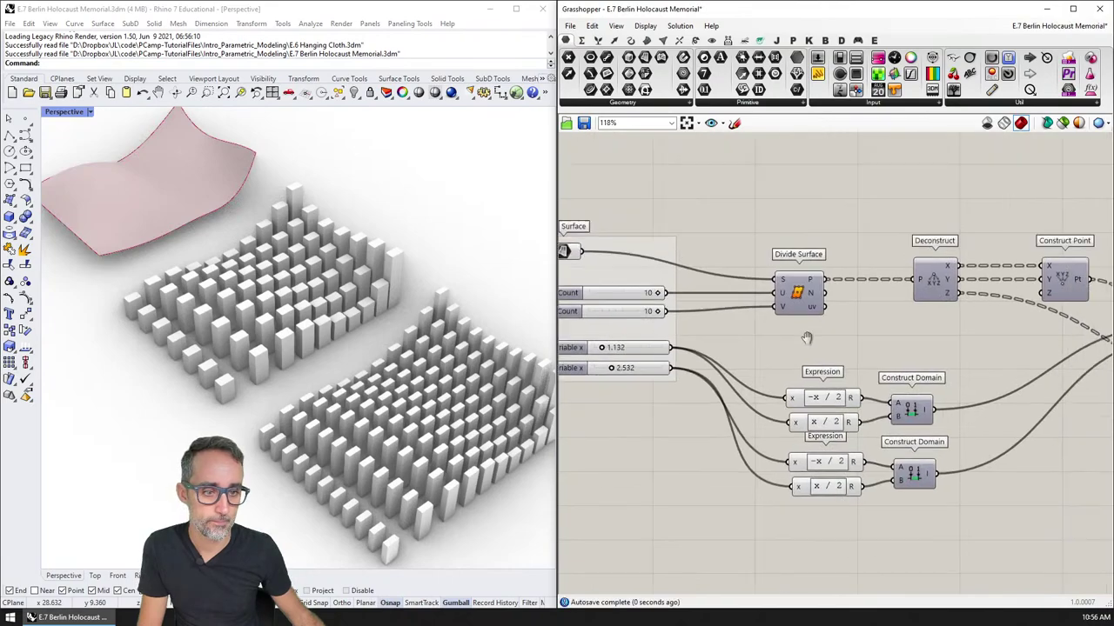
pyautogui.scroll(-3, 760, 326)
pyautogui.scroll(5, 759, 327)
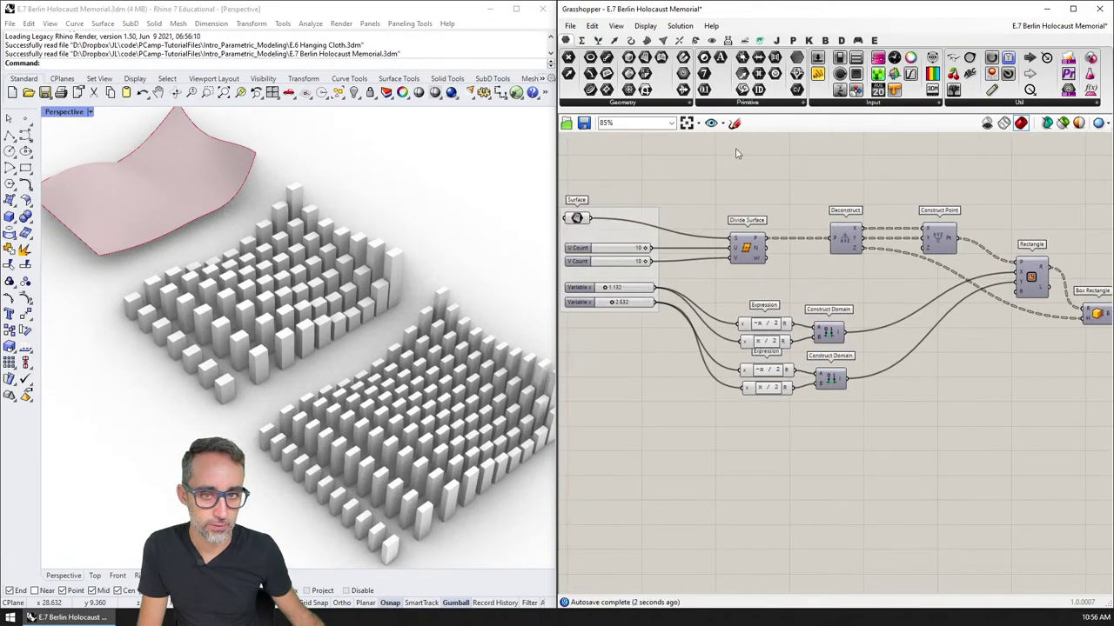
pyautogui.click(616, 27)
pyautogui.click(645, 25)
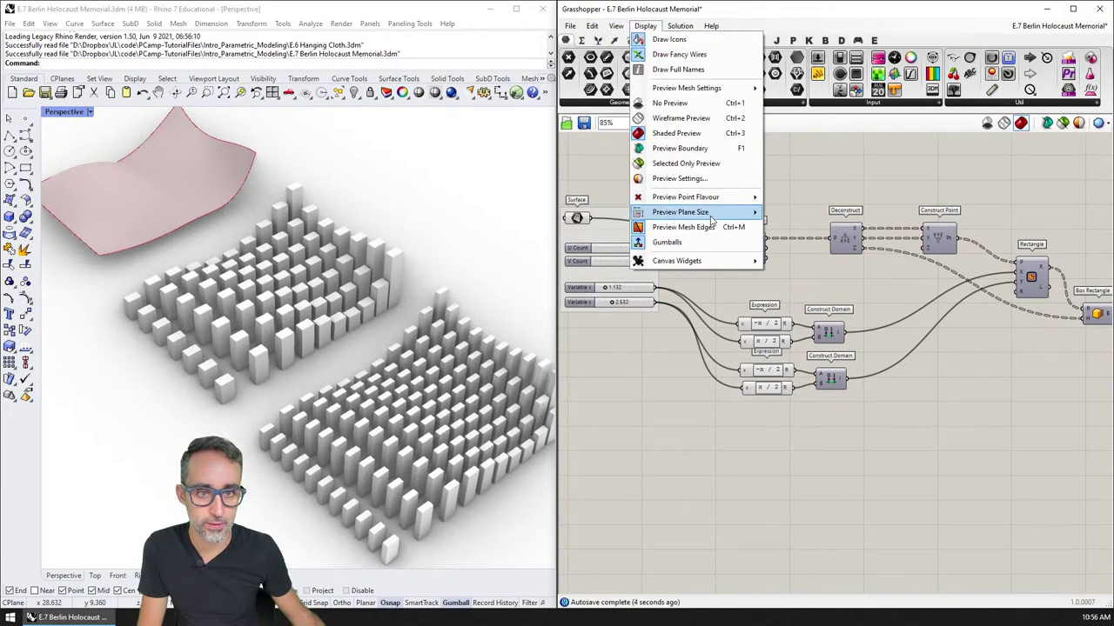
pyautogui.moveTo(731, 264)
pyautogui.moveTo(1001, 373); pyautogui.dragTo(948, 362, button='right')
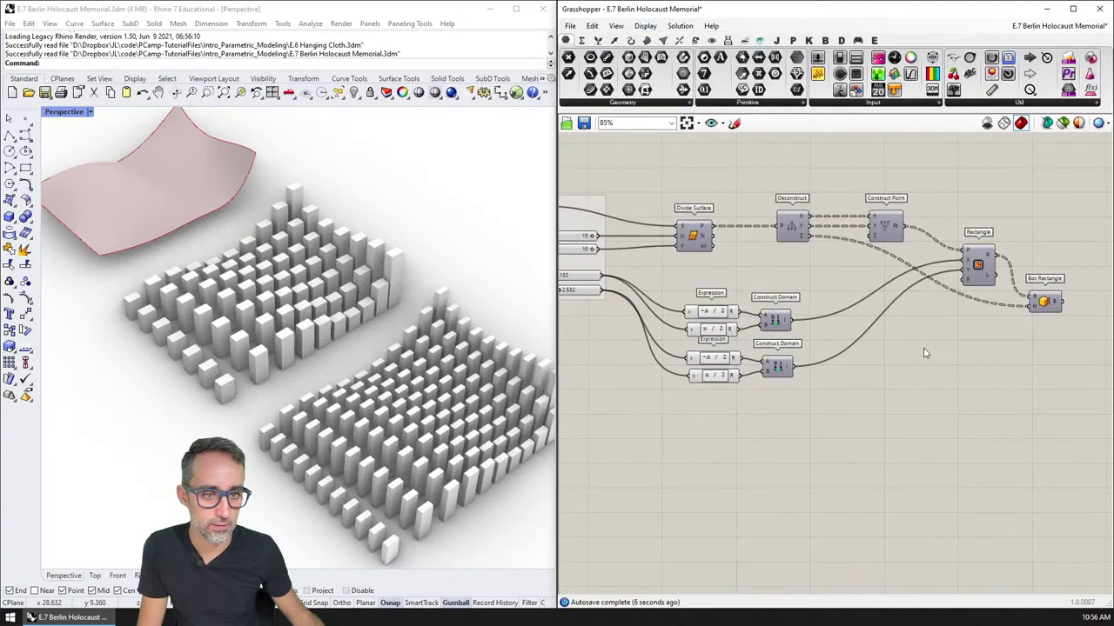
pyautogui.scroll(-1, 994, 301)
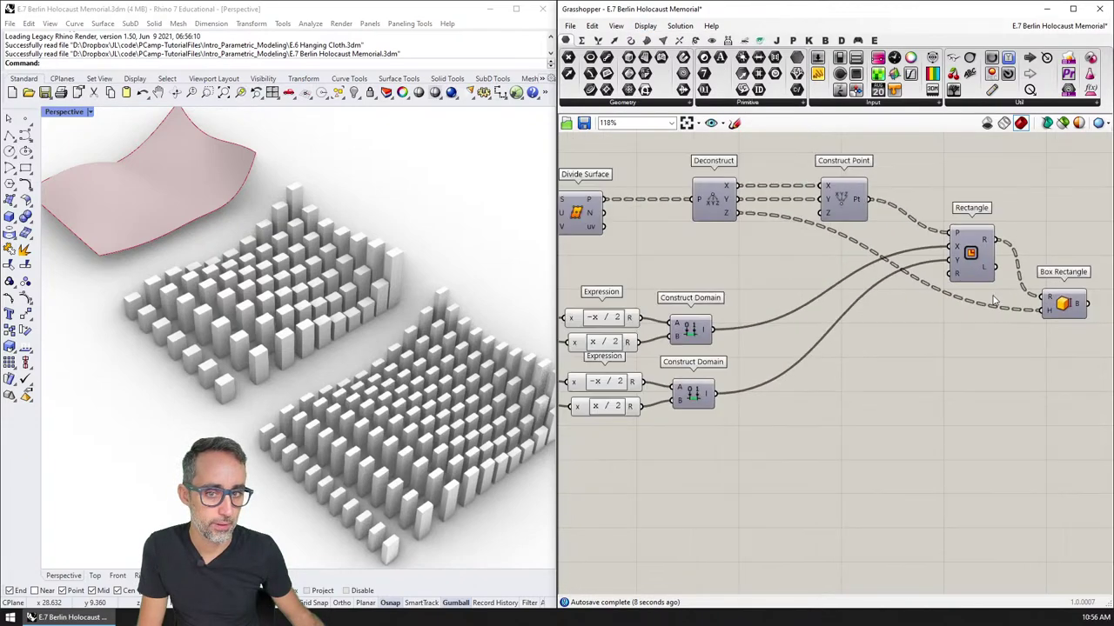
pyautogui.scroll(-4, 470, 248)
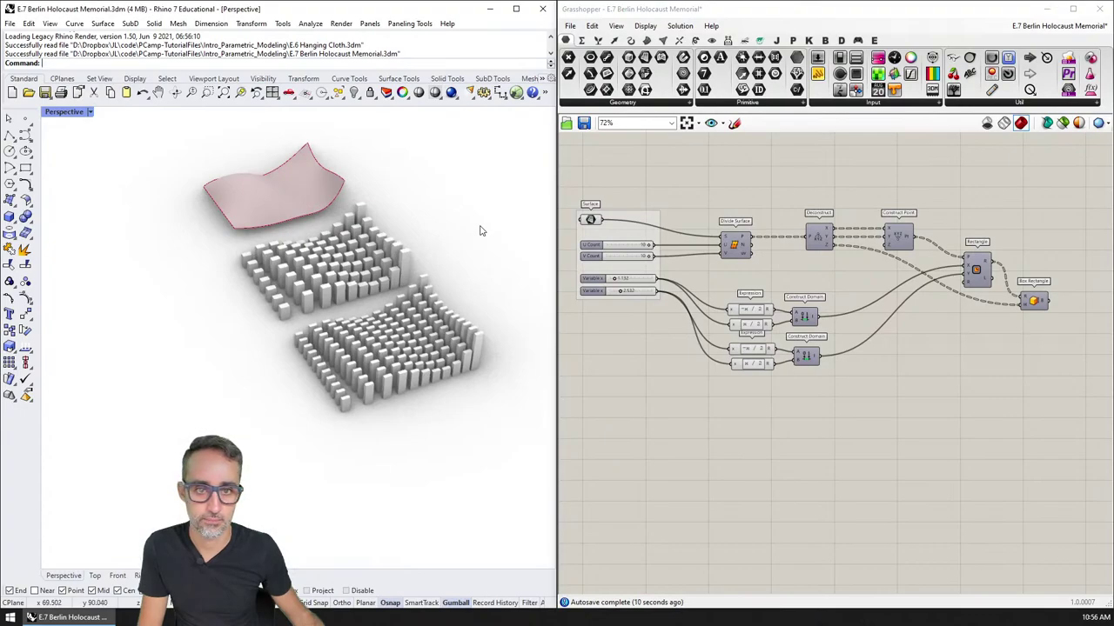
pyautogui.click(1040, 302)
pyautogui.moveTo(597, 258); pyautogui.dragTo(586, 258)
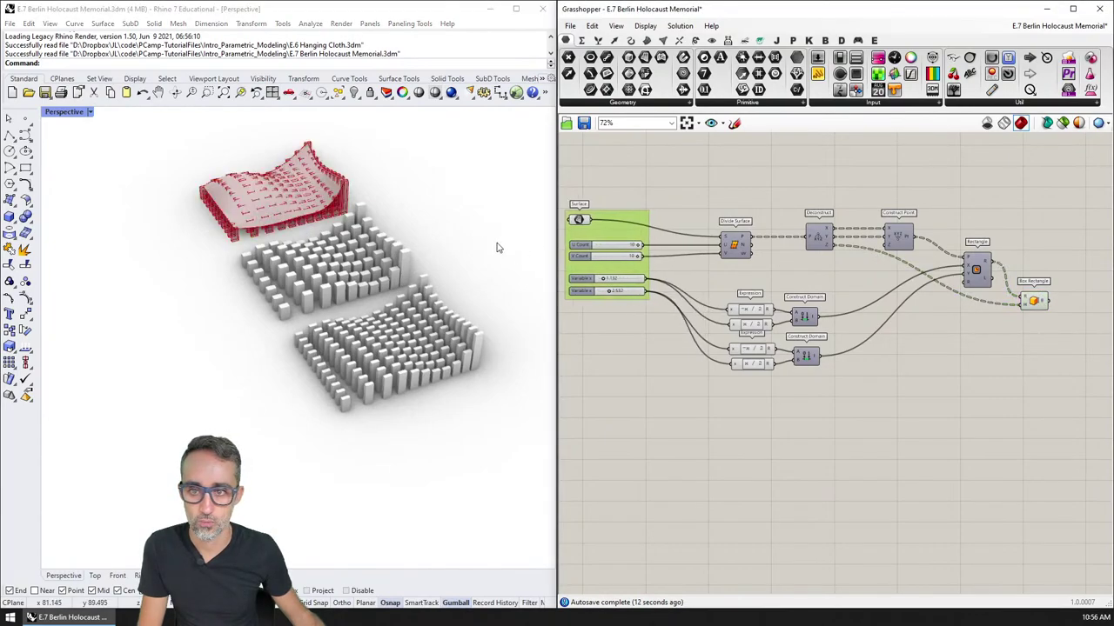
# Step: Select the 191 baked bar boxes, delete then undo, and hide them
pyautogui.moveTo(513, 231); pyautogui.dragTo(382, 339)
pyautogui.press('Delete')
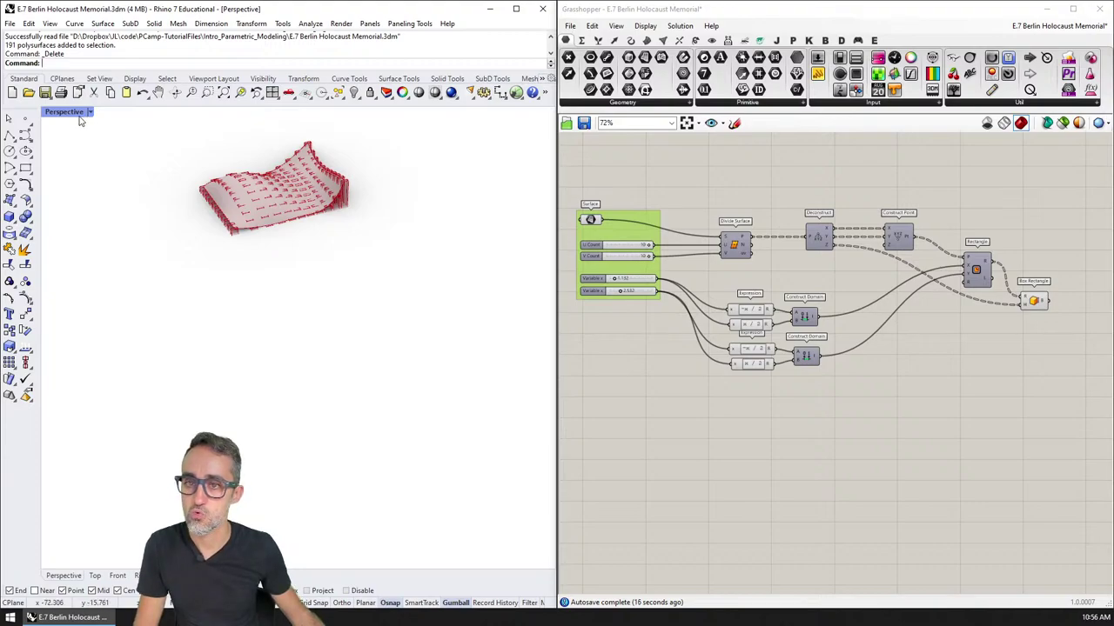
pyautogui.hotkey('ctrl', 'z')
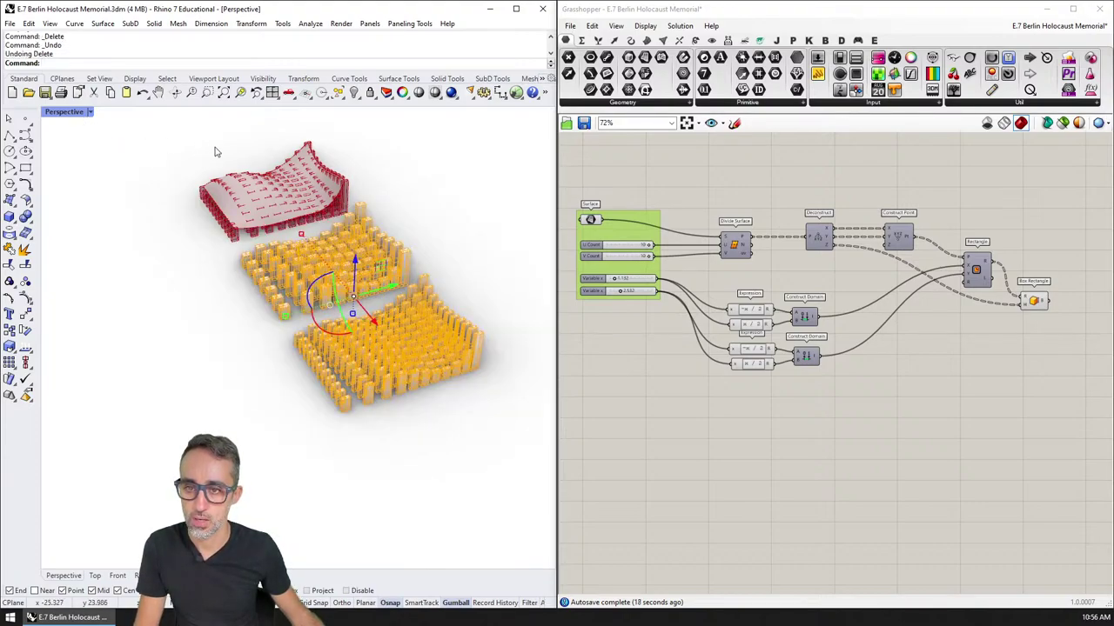
pyautogui.write('hide')
pyautogui.press('Return')
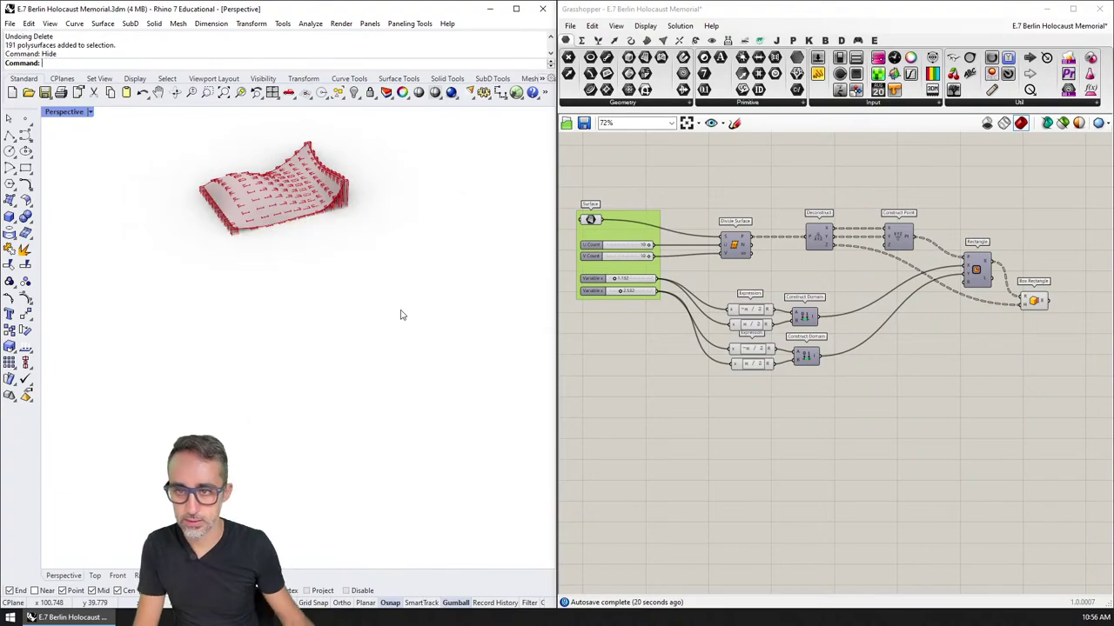
# Step: Switch the Perspective view to Ghosted and hide the underlying surface
pyautogui.click(63, 115)
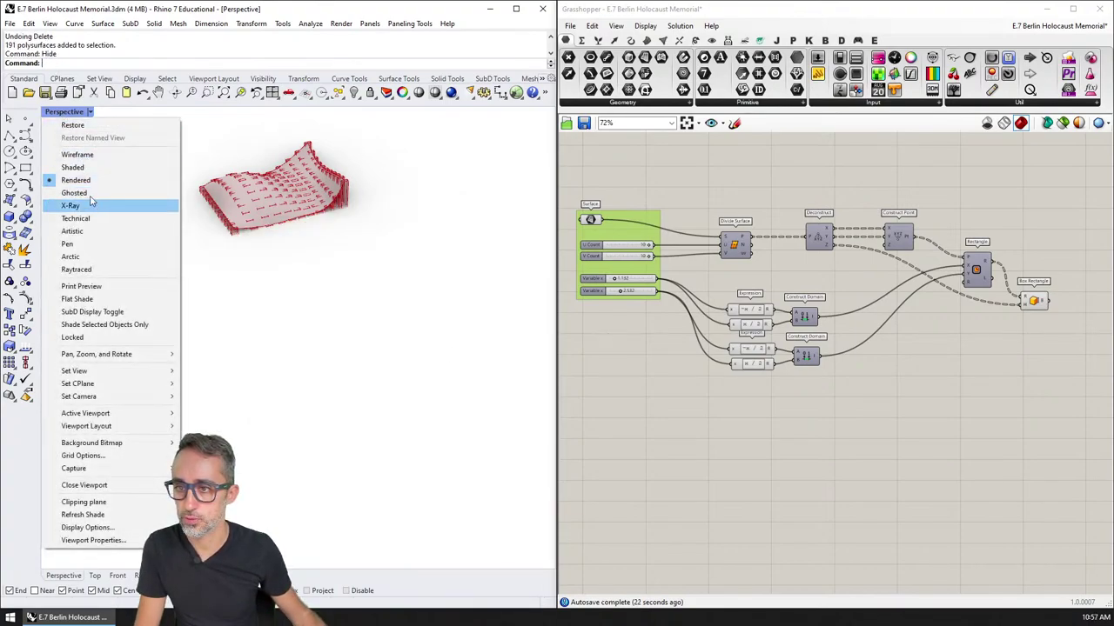
pyautogui.click(74, 198)
pyautogui.scroll(3, 326, 259)
pyautogui.moveTo(326, 259); pyautogui.dragTo(487, 174, button='right')
pyautogui.click(333, 263)
pyautogui.hotkey('ctrl', 'h')
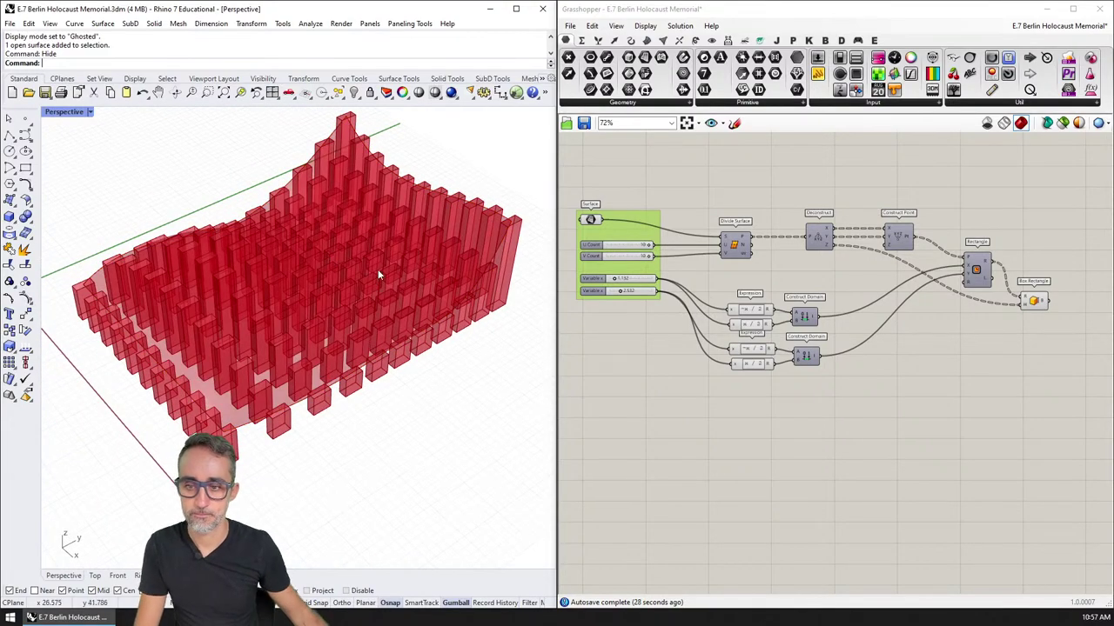
pyautogui.moveTo(442, 427)
pyautogui.mouseDown(button='right')
pyautogui.moveTo(447, 410)
pyautogui.moveTo(449, 425)
pyautogui.mouseUp(button='right')
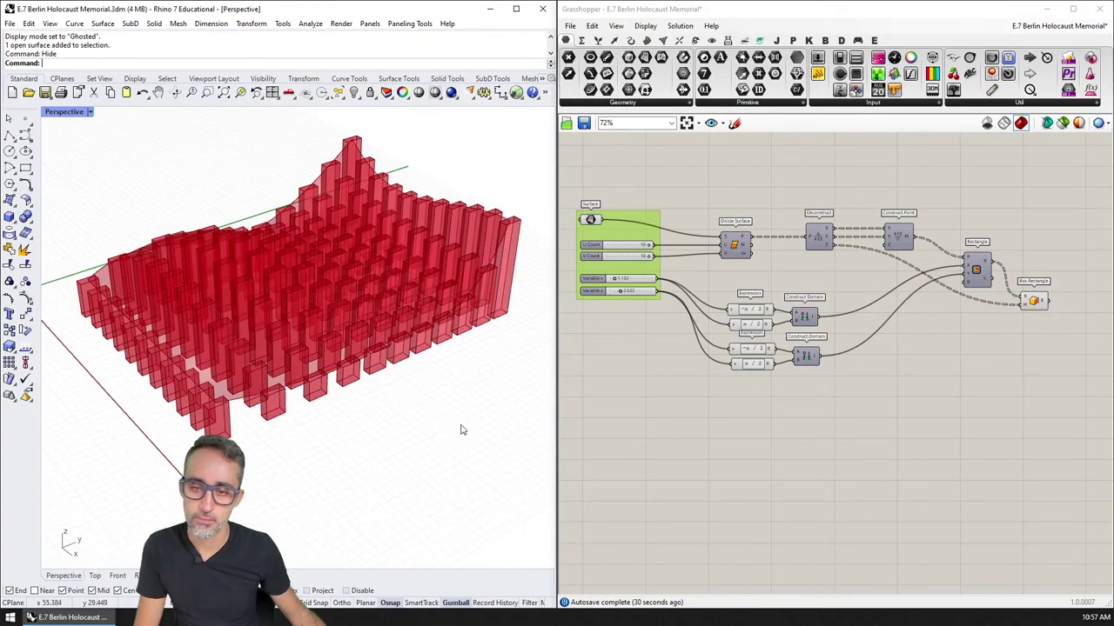
# Step: Select then deselect the Surface parameter while orbiting around the red box field
pyautogui.click(591, 219)
pyautogui.moveTo(469, 331); pyautogui.dragTo(449, 332, button='right')
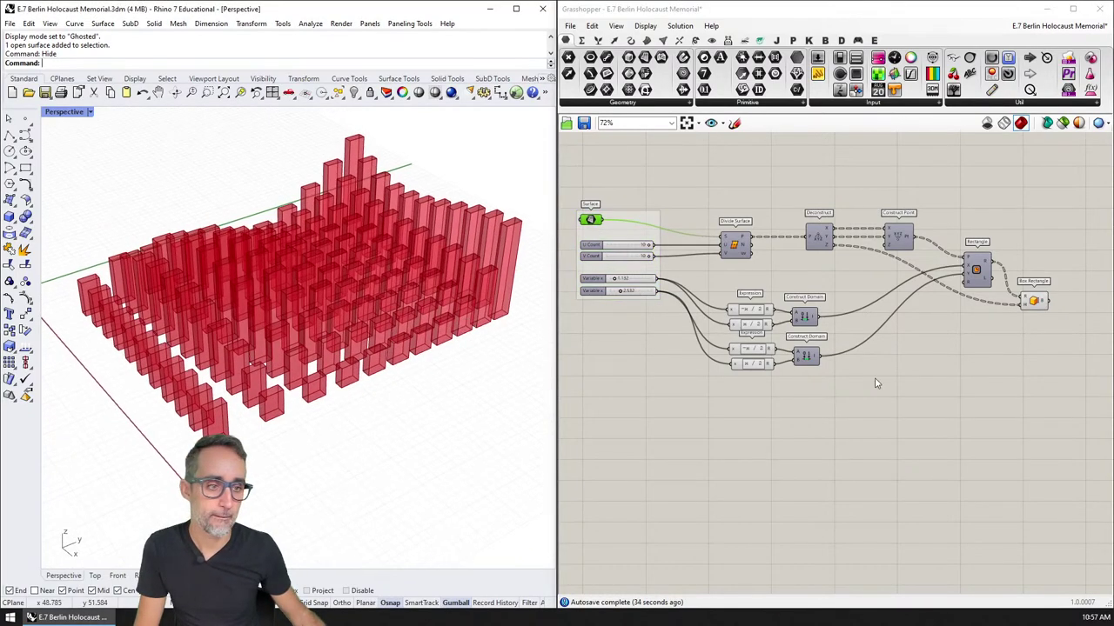
pyautogui.click(948, 408)
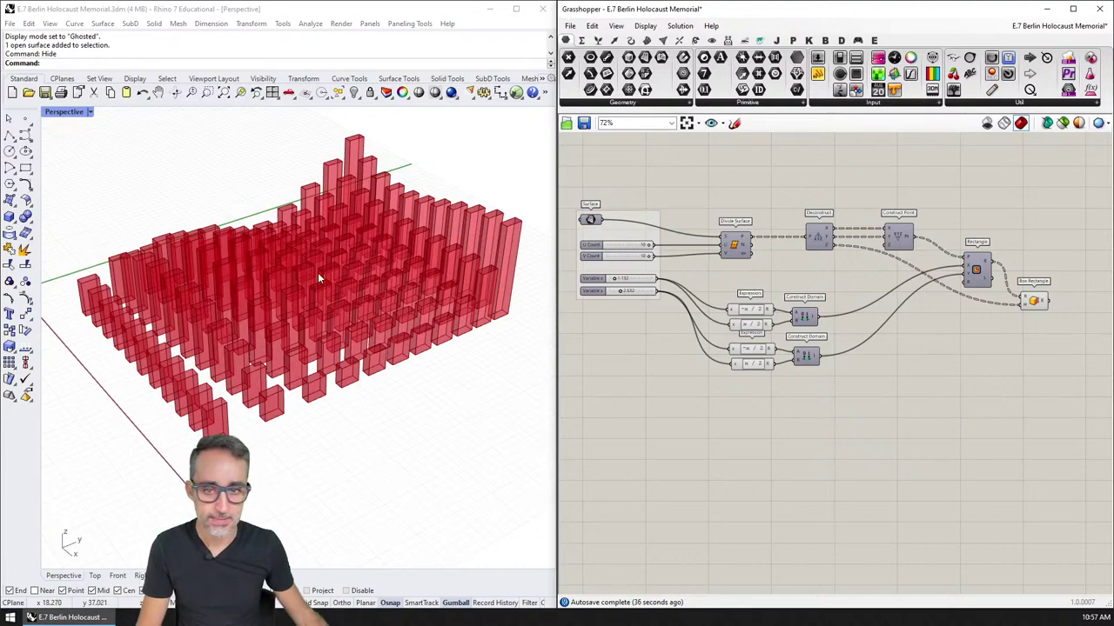
pyautogui.moveTo(342, 350); pyautogui.dragTo(342, 319, button='right')
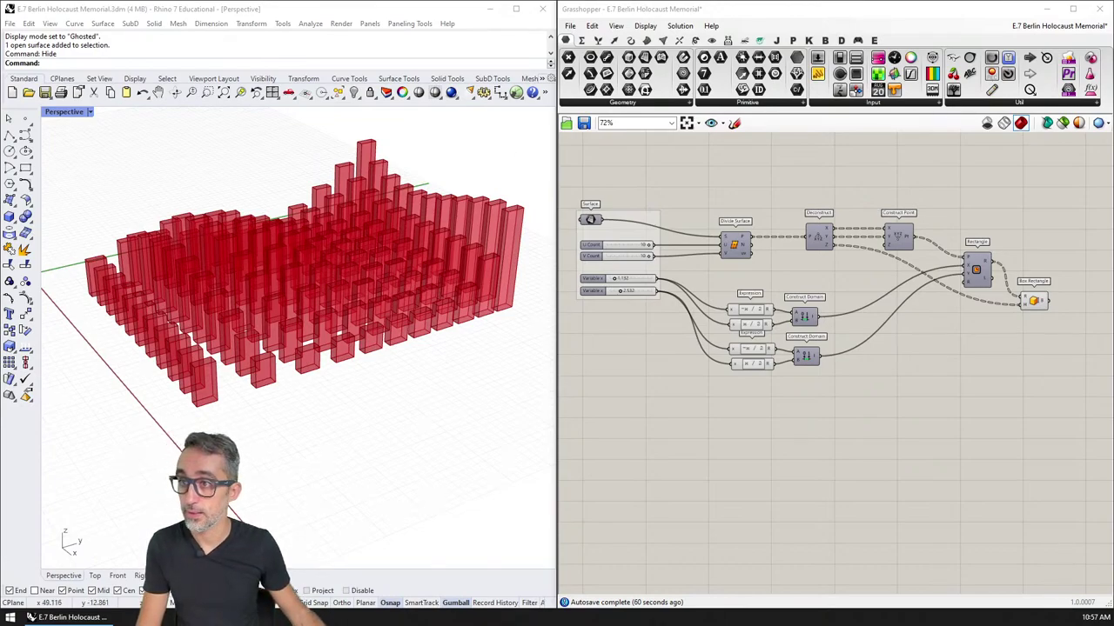
pyautogui.scroll(2, 716, 339)
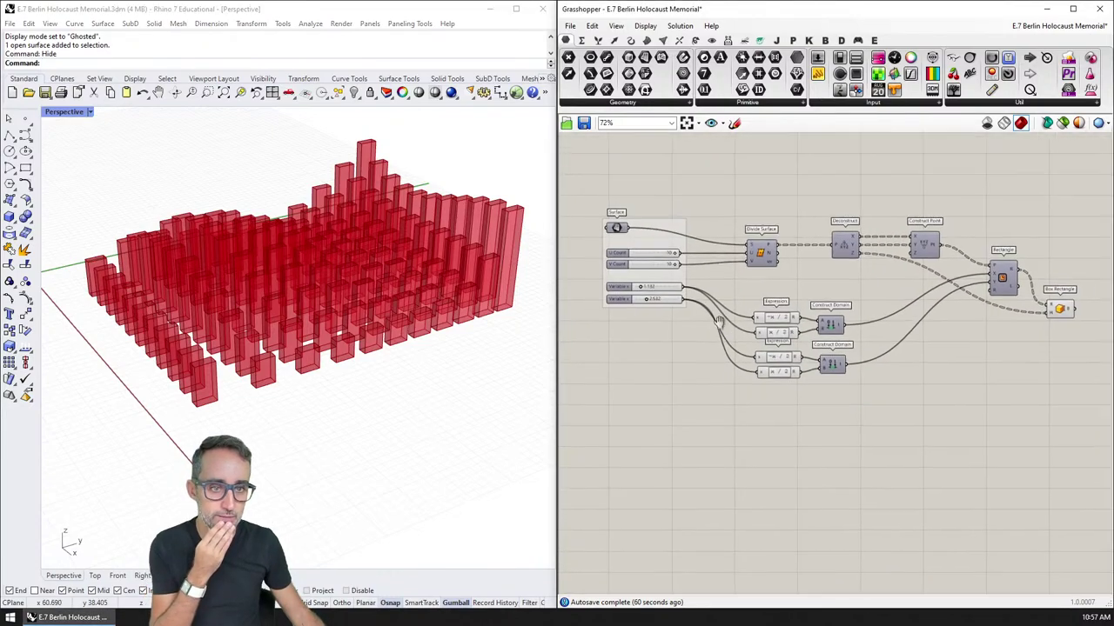
pyautogui.scroll(-2, 716, 325)
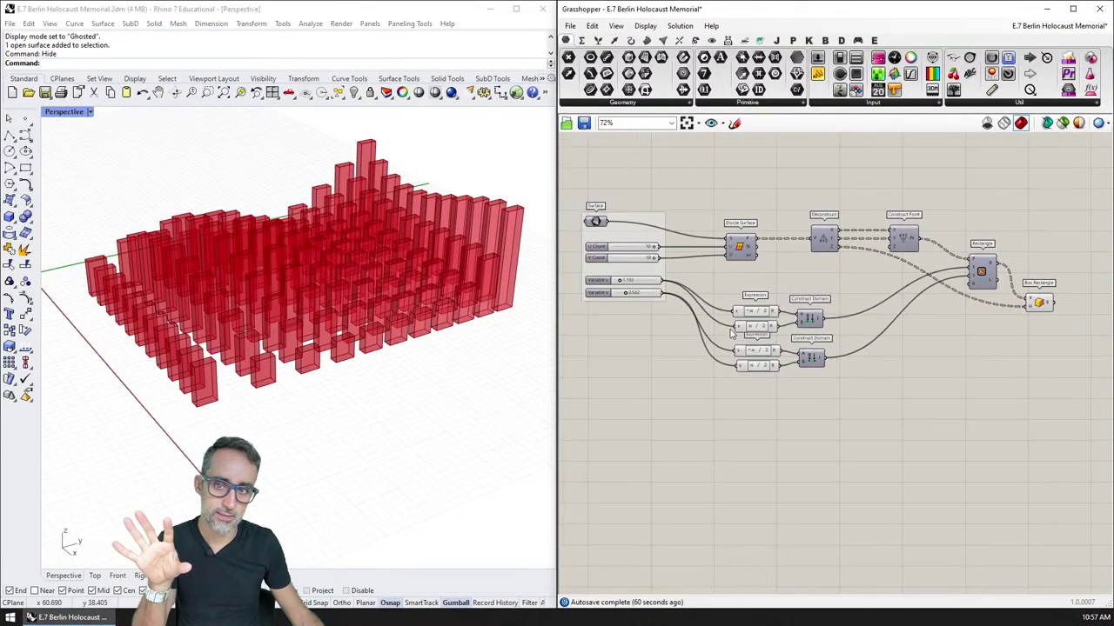
pyautogui.moveTo(725, 302); pyautogui.dragTo(749, 297, button='right')
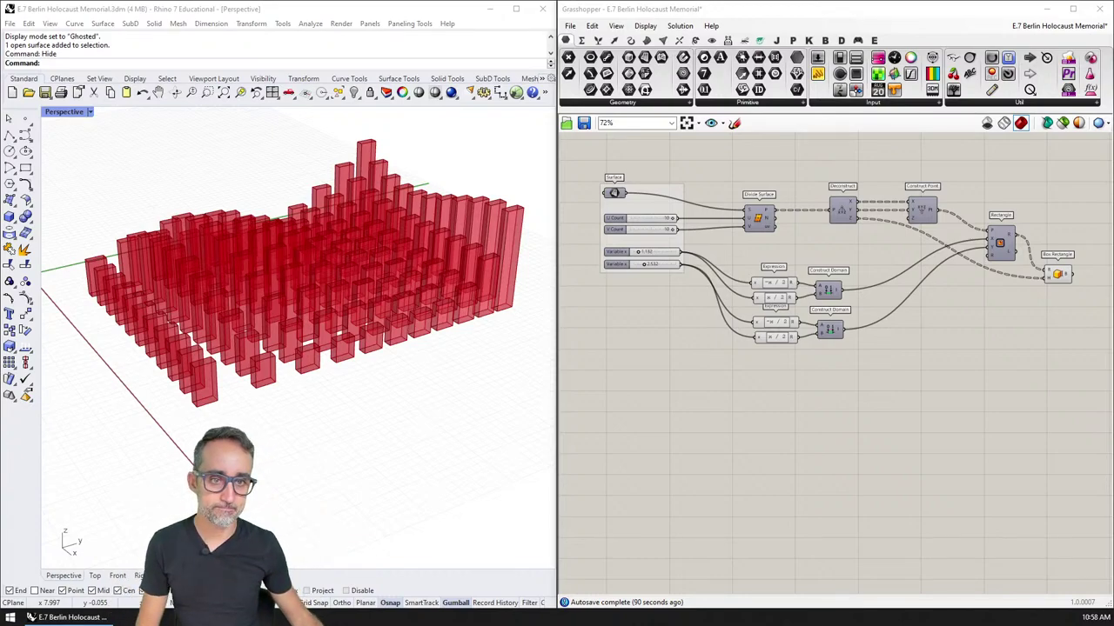
# Step: Frame the U Count and V Count sliders beside Divide Surface on the canvas
pyautogui.scroll(6, 736, 304)
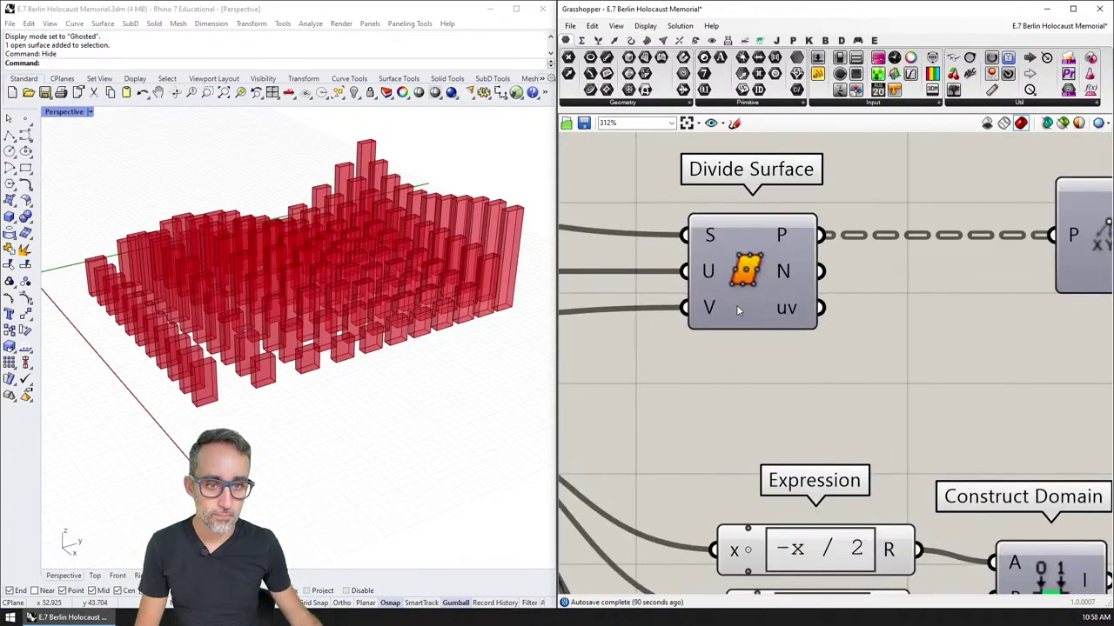
pyautogui.scroll(-5, 736, 305)
pyautogui.moveTo(742, 321); pyautogui.dragTo(712, 278, button='right')
pyautogui.click(713, 272)
pyautogui.moveTo(588, 297); pyautogui.dragTo(692, 241, button='right')
pyautogui.rightClick(693, 231)
pyautogui.press('Escape')
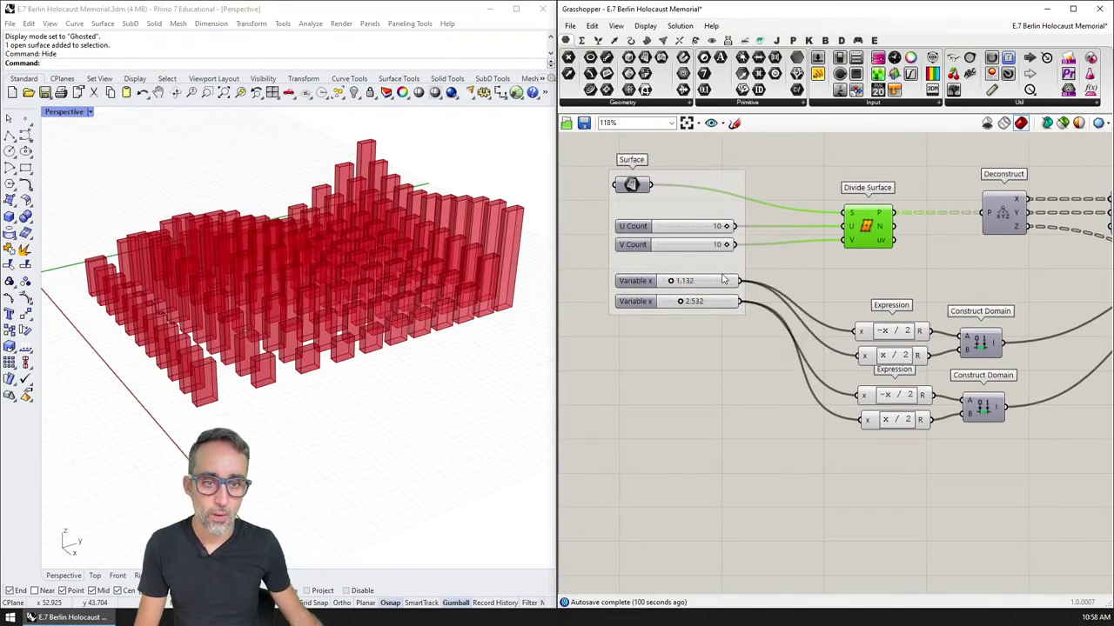
pyautogui.press('Escape')
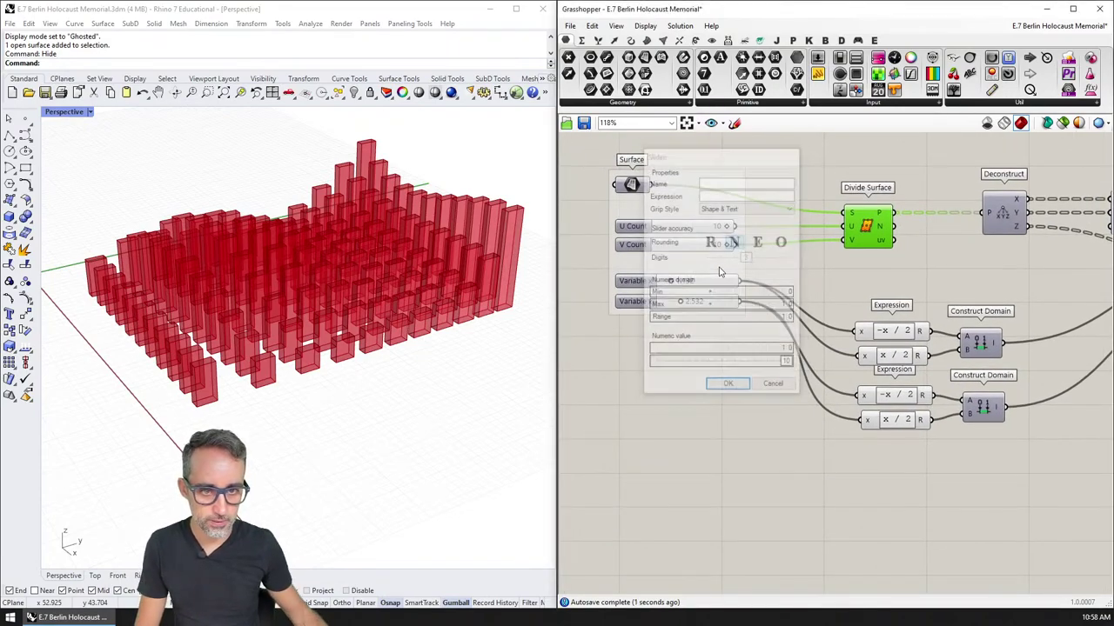
# Step: Raise the U Count slider's maximum to 100 and set its value to 50
pyautogui.rightClick(700, 226)
pyautogui.click(727, 272)
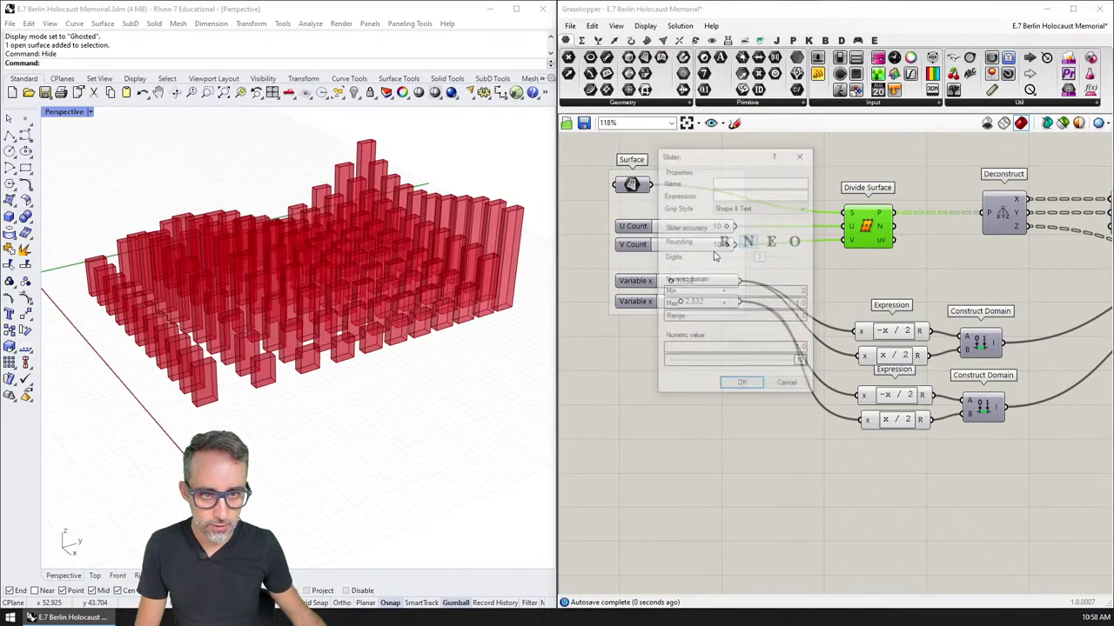
pyautogui.doubleClick(757, 305)
pyautogui.write('100')
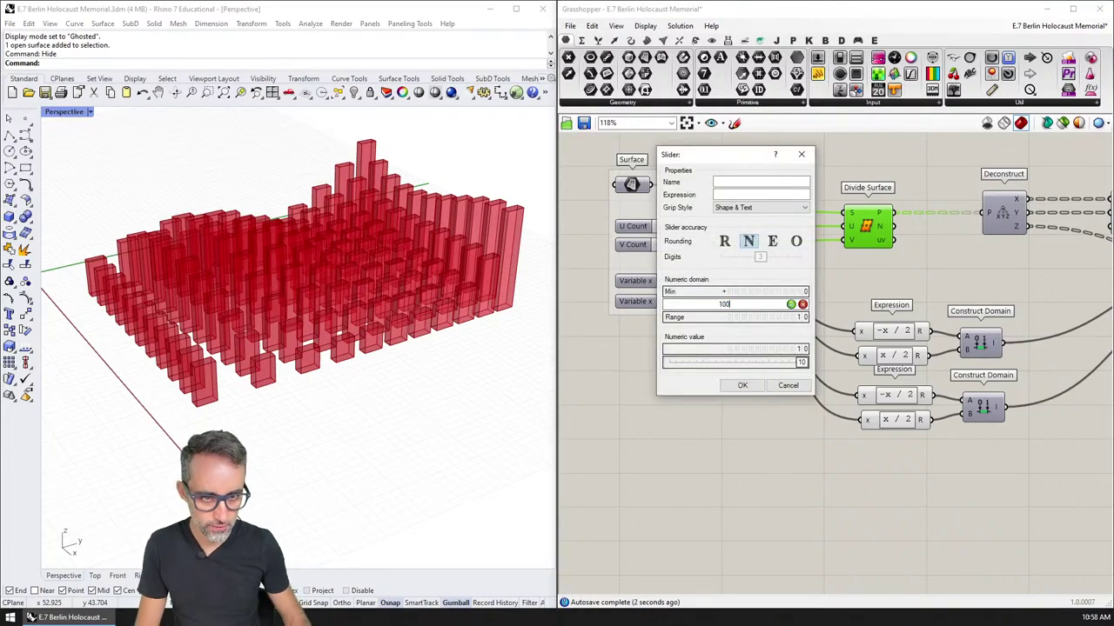
pyautogui.press('Return')
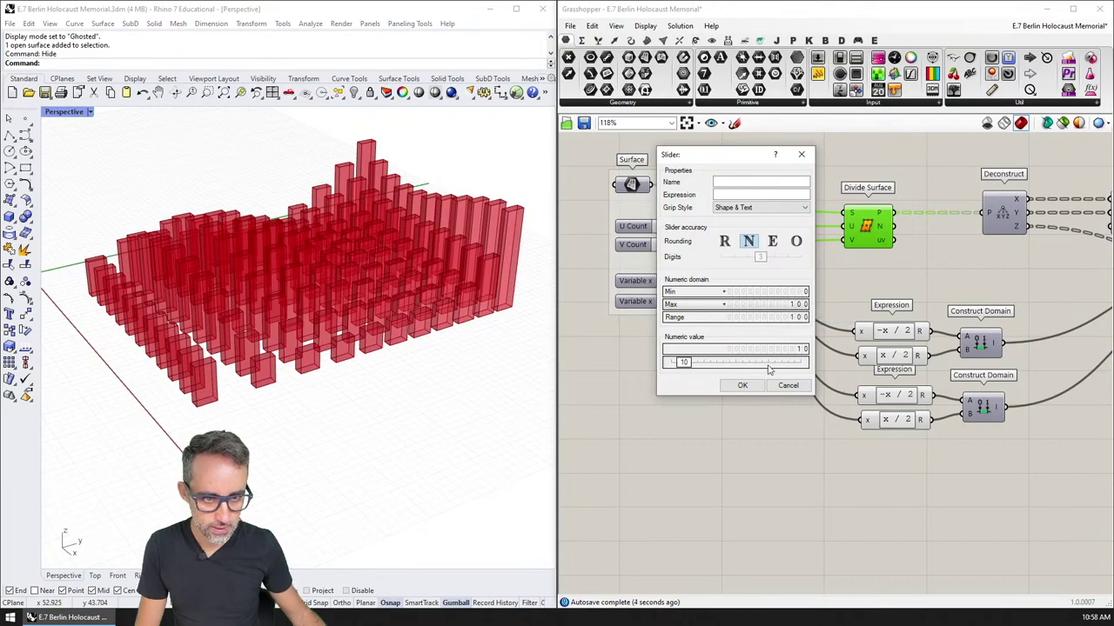
pyautogui.moveTo(685, 363); pyautogui.dragTo(740, 366)
pyautogui.click(742, 386)
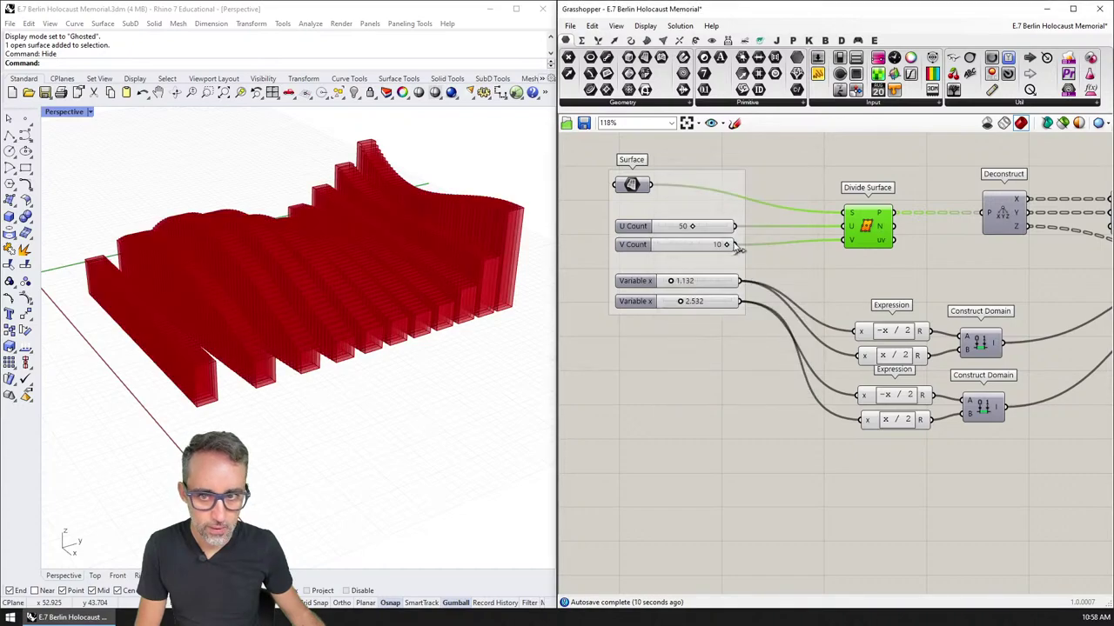
pyautogui.moveTo(721, 261); pyautogui.dragTo(721, 279, button='right')
pyautogui.scroll(3, 721, 279)
# Step: Give the V Count slider a 0–100 range and enter 50 as its value
pyautogui.rightClick(687, 254)
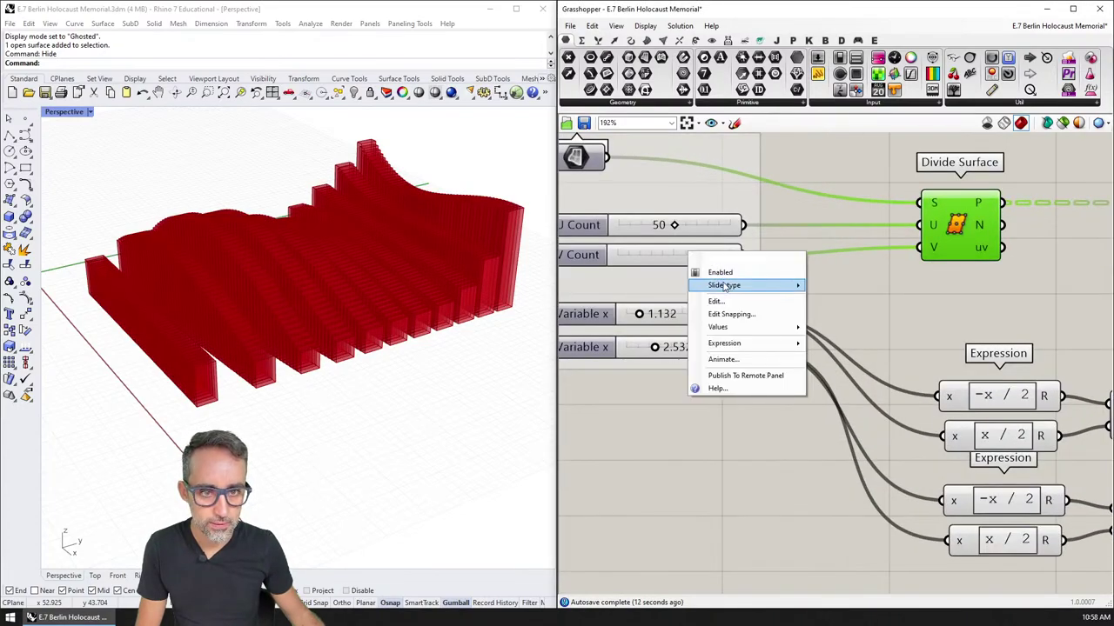
pyautogui.click(721, 307)
pyautogui.doubleClick(744, 333)
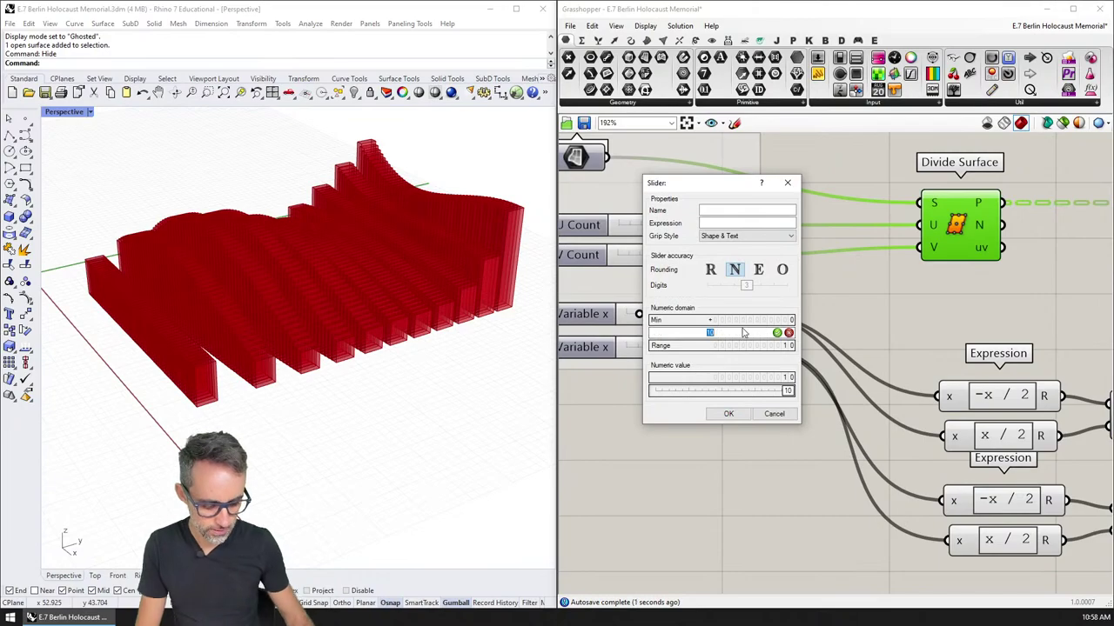
pyautogui.press('Return')
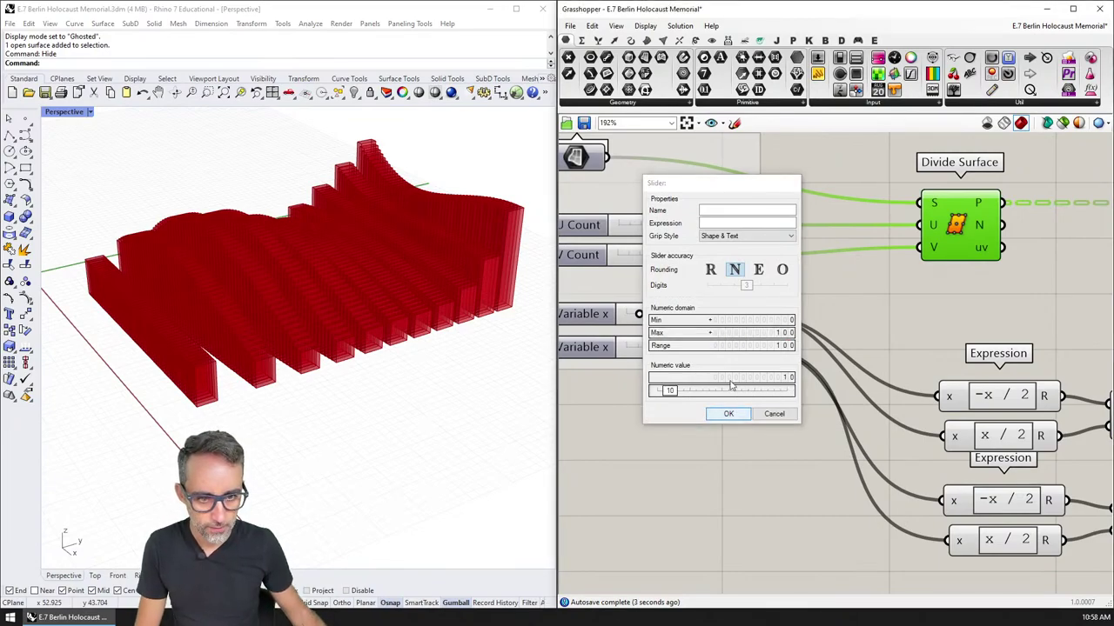
pyautogui.click(728, 413)
pyautogui.doubleClick(676, 259)
pyautogui.write('50')
pyautogui.press('Return')
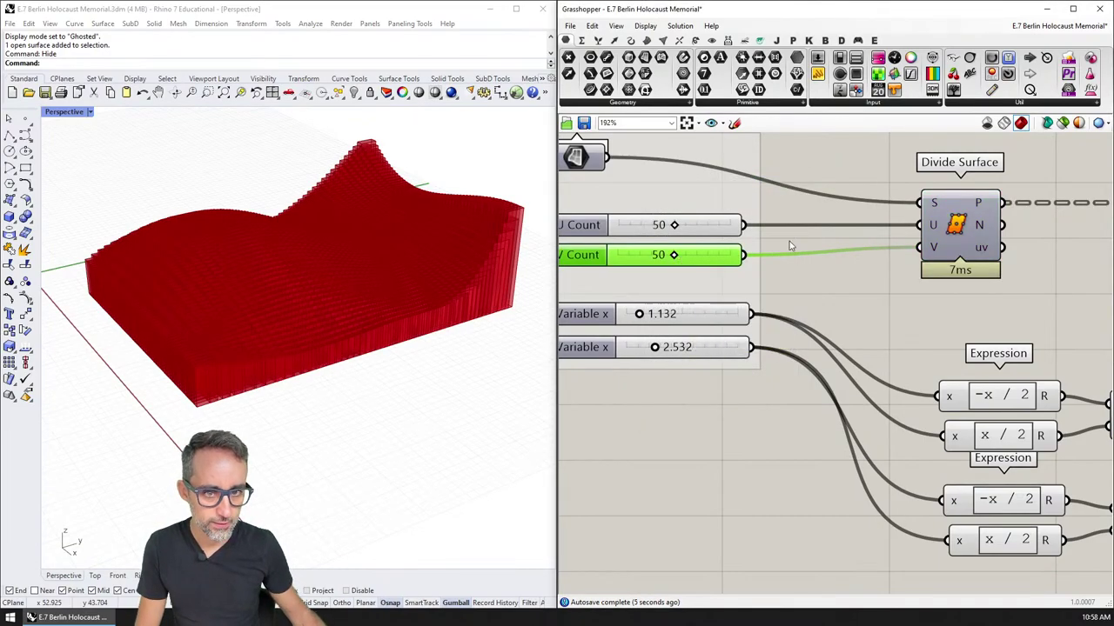
pyautogui.moveTo(937, 256); pyautogui.dragTo(881, 273, button='right')
pyautogui.scroll(-3, 882, 273)
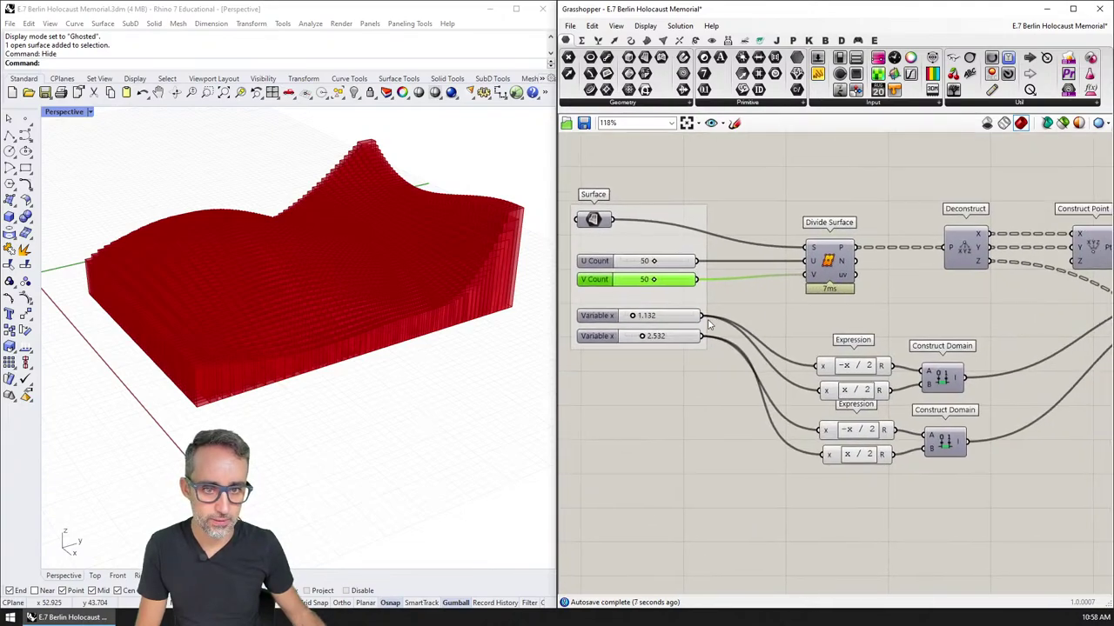
# Step: Lower the first Variable x slider and raise the second Variable x to 0.747
pyautogui.moveTo(640, 321)
pyautogui.mouseDown()
pyautogui.moveTo(629, 318)
pyautogui.moveTo(631, 337)
pyautogui.mouseUp()
pyautogui.moveTo(409, 323); pyautogui.dragTo(383, 391, button='right')
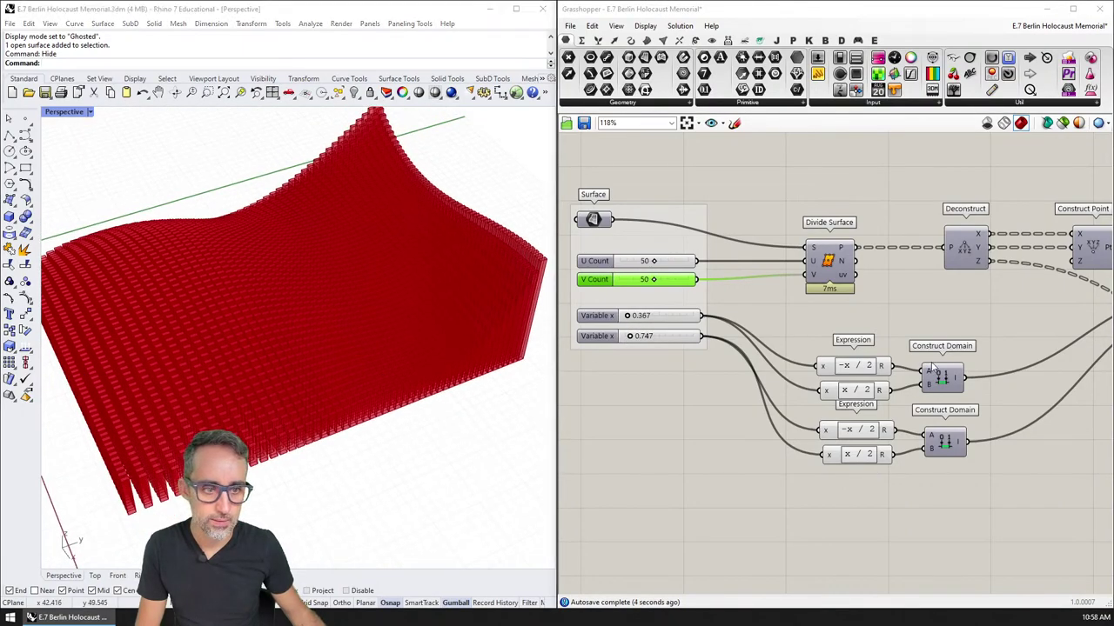
pyautogui.moveTo(1105, 367); pyautogui.dragTo(910, 348, button='right')
# Step: Show the Perspective viewport's display-mode list after orbiting the box field
pyautogui.scroll(-3, 905, 348)
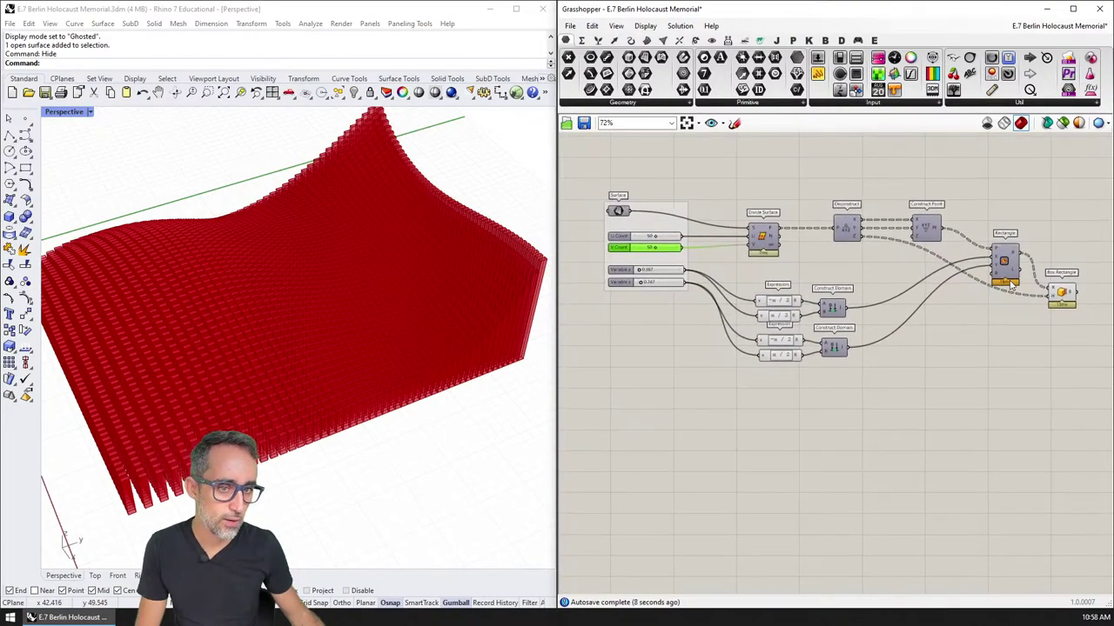
pyautogui.moveTo(429, 346); pyautogui.dragTo(447, 294, button='right')
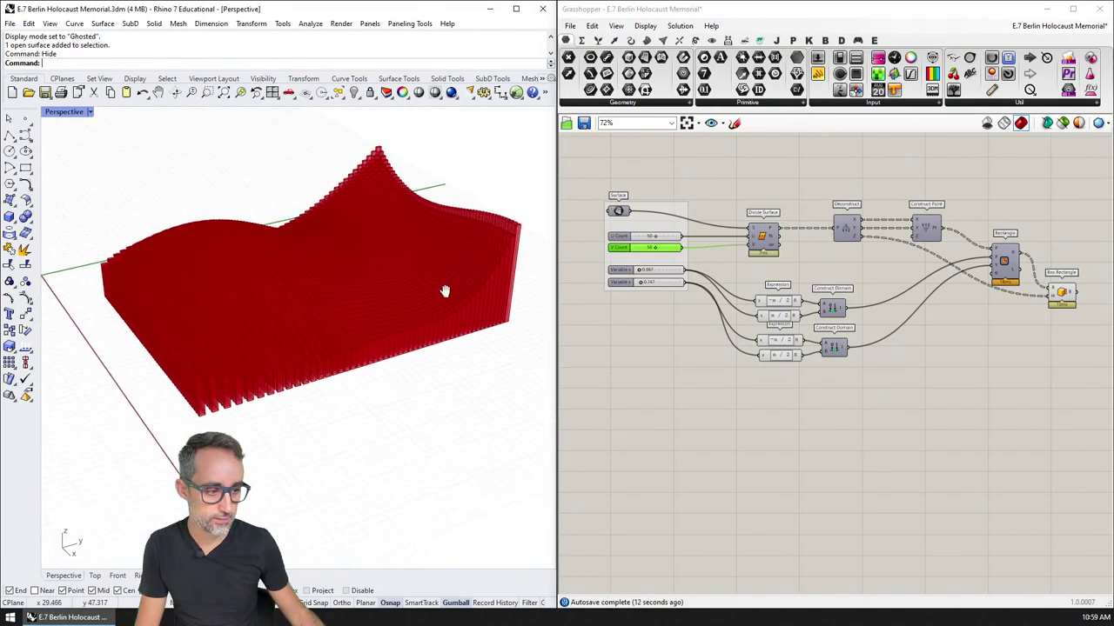
pyautogui.click(62, 112)
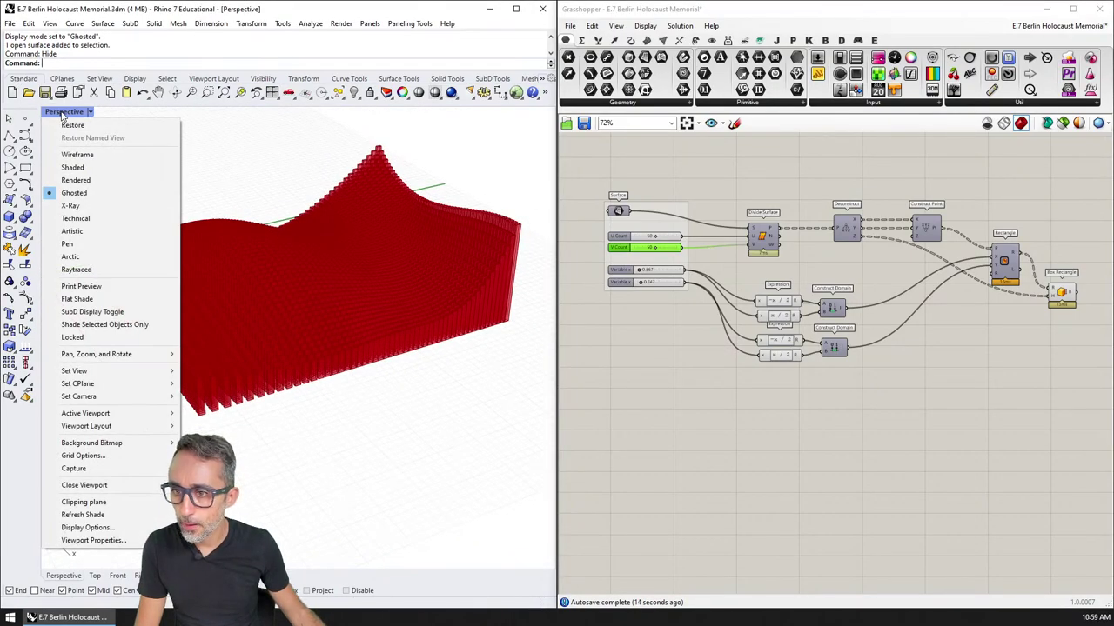
# Step: Switch the Perspective view to Arctic display, orbit it, then return to Ghosted
pyautogui.click(69, 256)
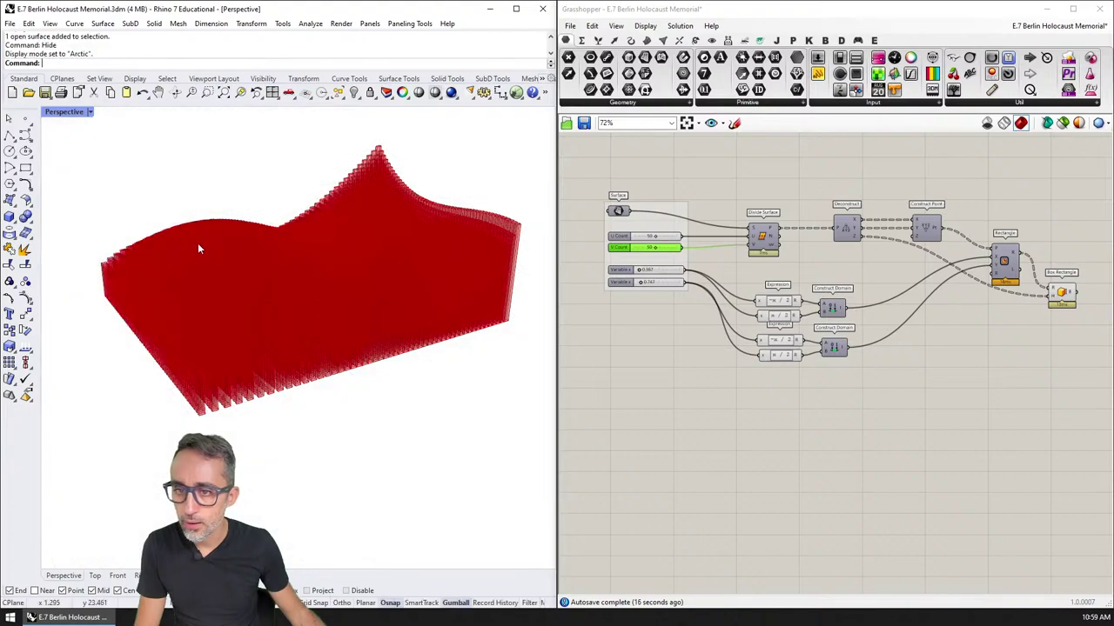
pyautogui.moveTo(256, 249); pyautogui.dragTo(472, 189, button='right')
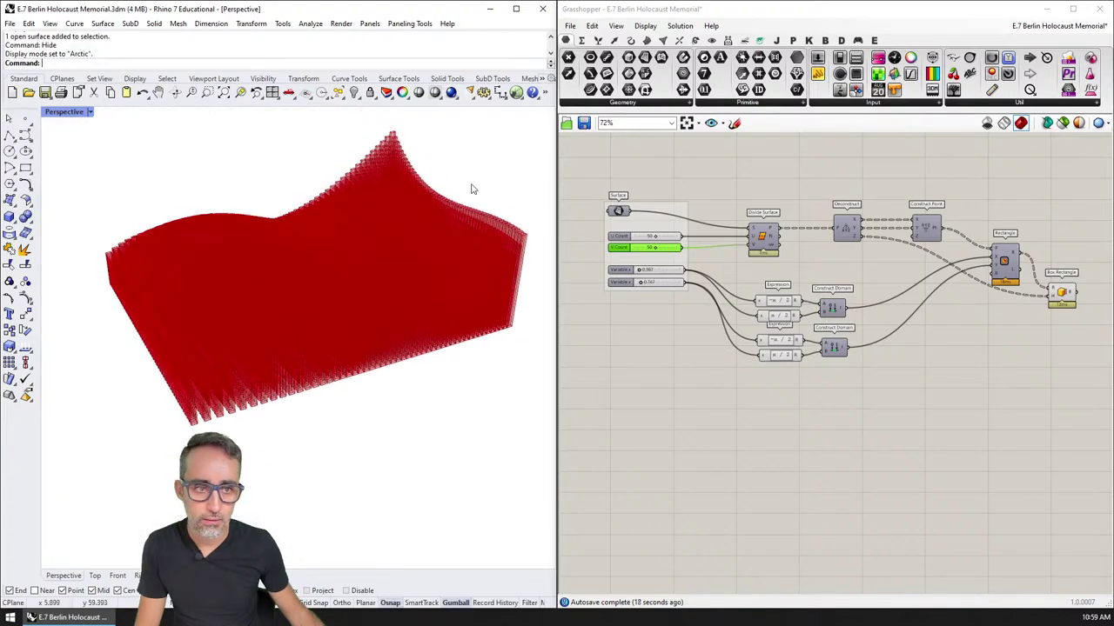
pyautogui.click(82, 113)
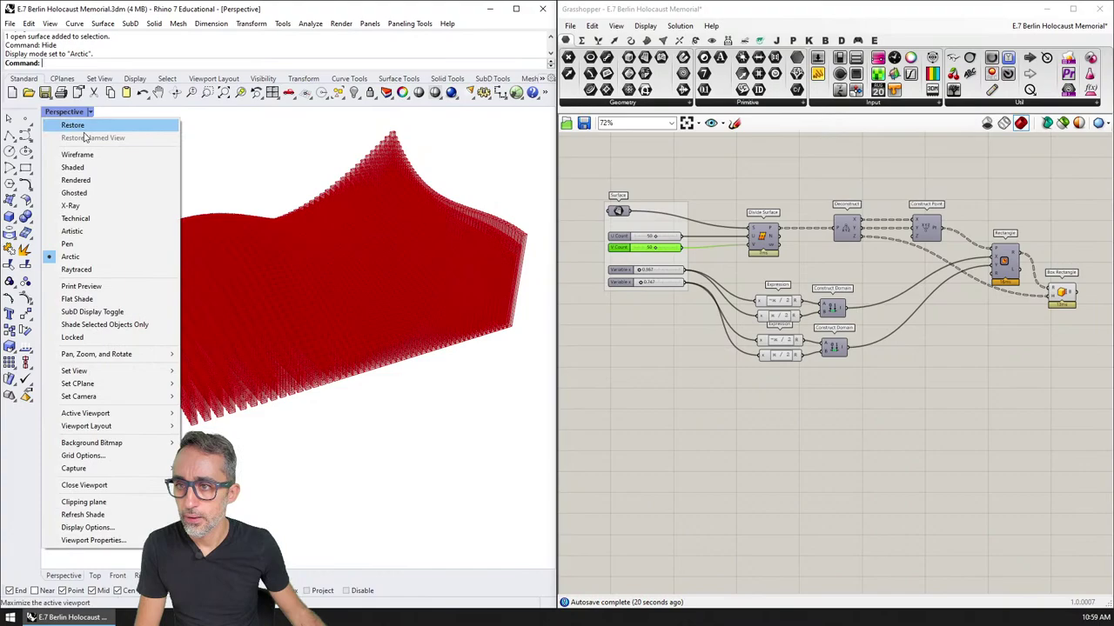
pyautogui.click(87, 192)
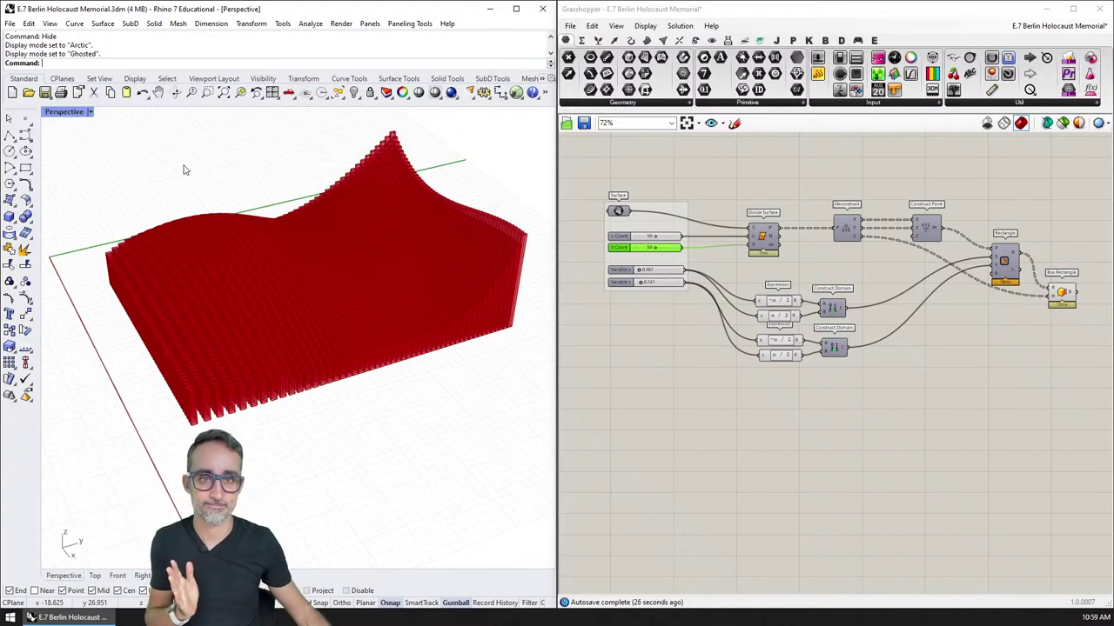
pyautogui.click(771, 193)
pyautogui.moveTo(772, 192); pyautogui.dragTo(769, 170, button='right')
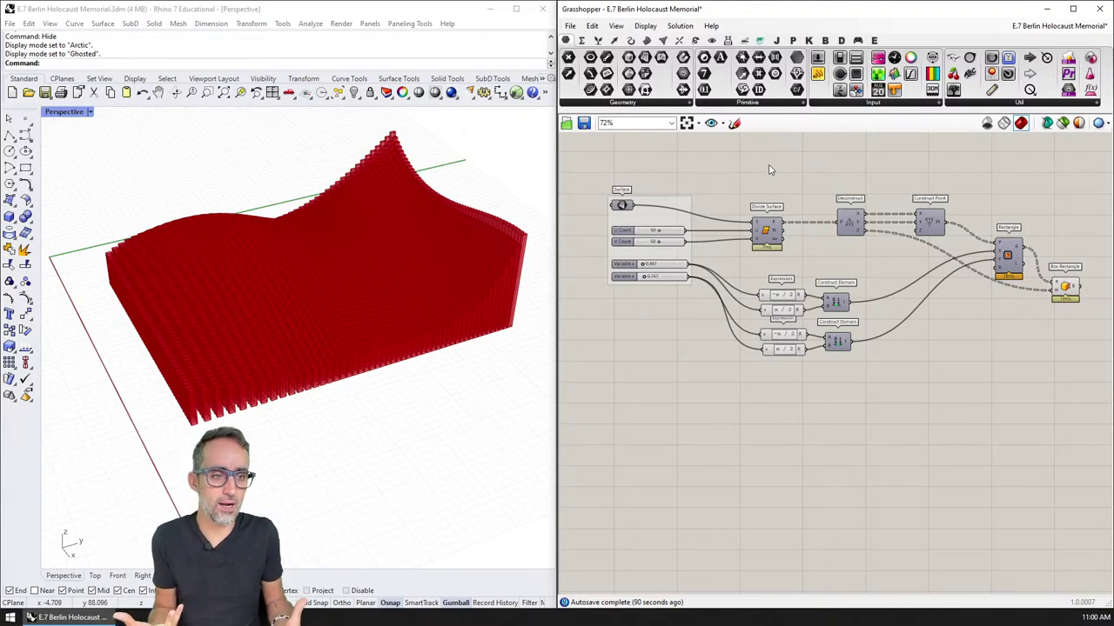
pyautogui.scroll(5, 823, 188)
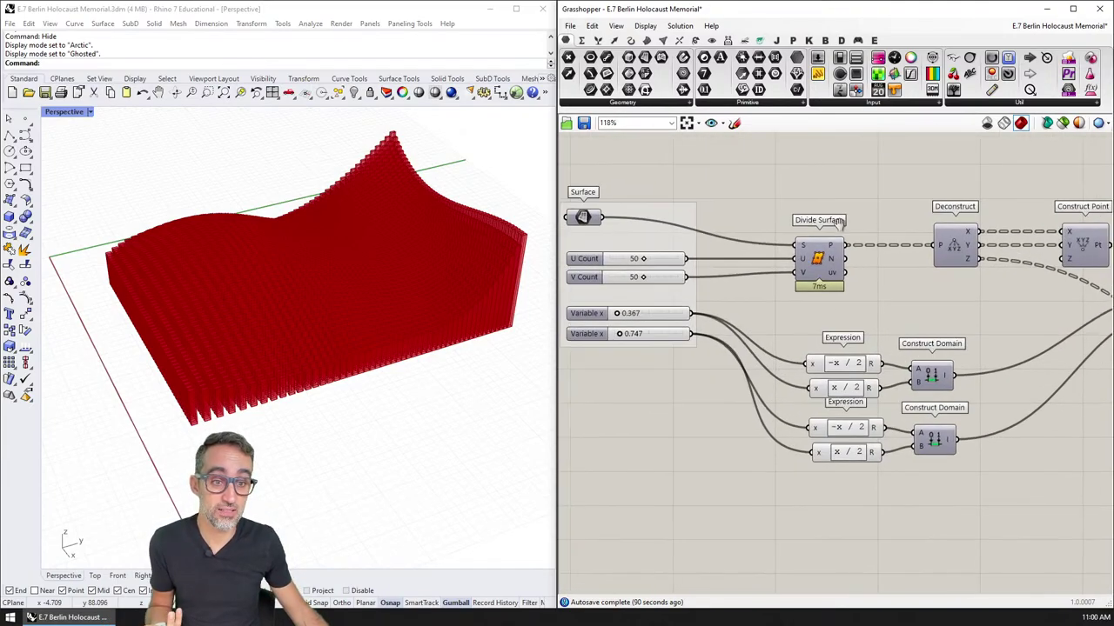
pyautogui.moveTo(890, 192); pyautogui.dragTo(858, 178, button='right')
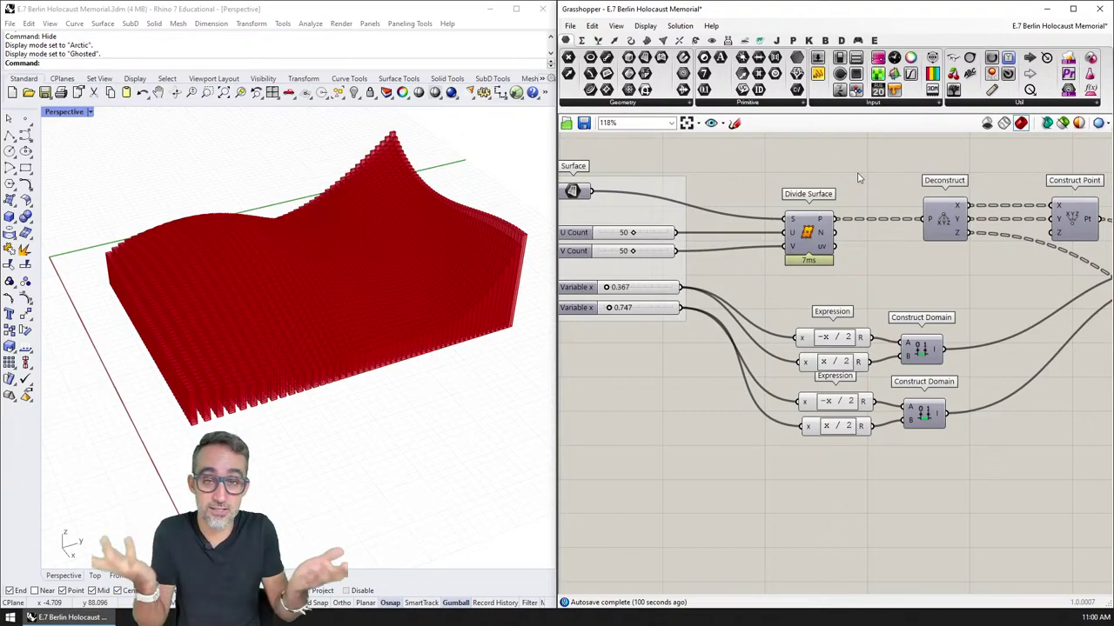
pyautogui.scroll(-3, 858, 178)
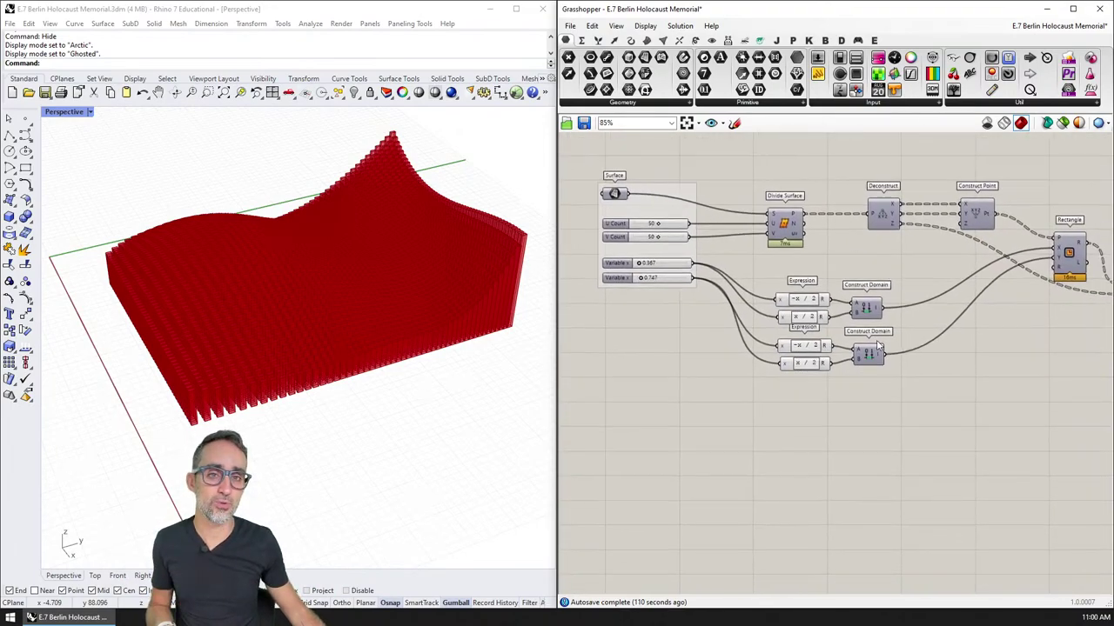
pyautogui.scroll(-1, 853, 243)
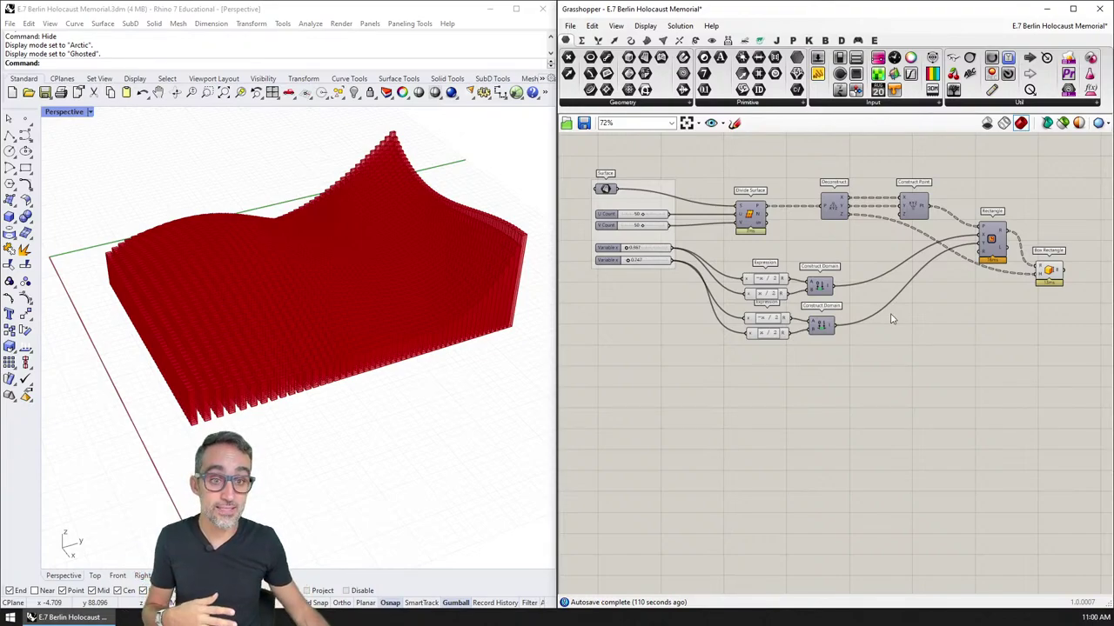
pyautogui.moveTo(761, 229); pyautogui.dragTo(773, 232, button='right')
pyautogui.scroll(5, 770, 225)
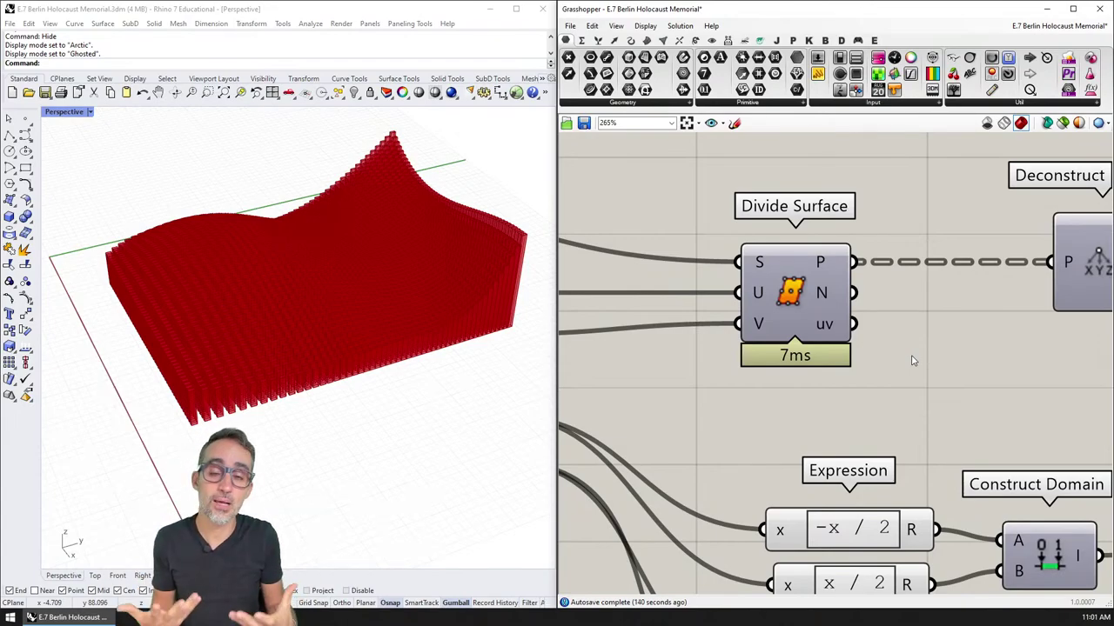
pyautogui.scroll(-5, 908, 346)
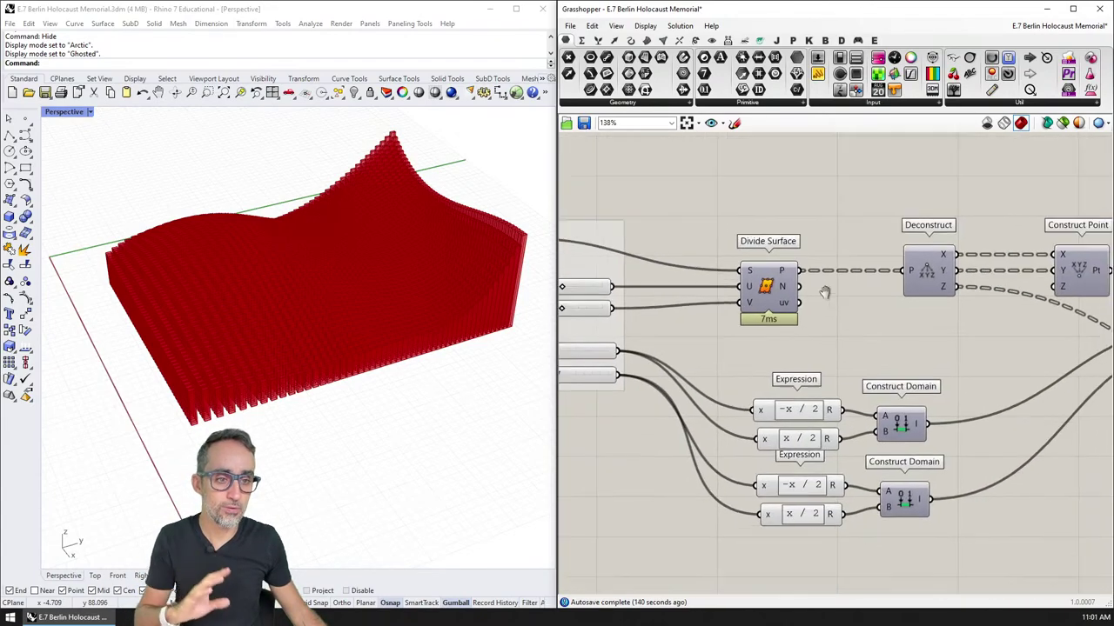
pyautogui.moveTo(758, 263); pyautogui.dragTo(690, 253, button='right')
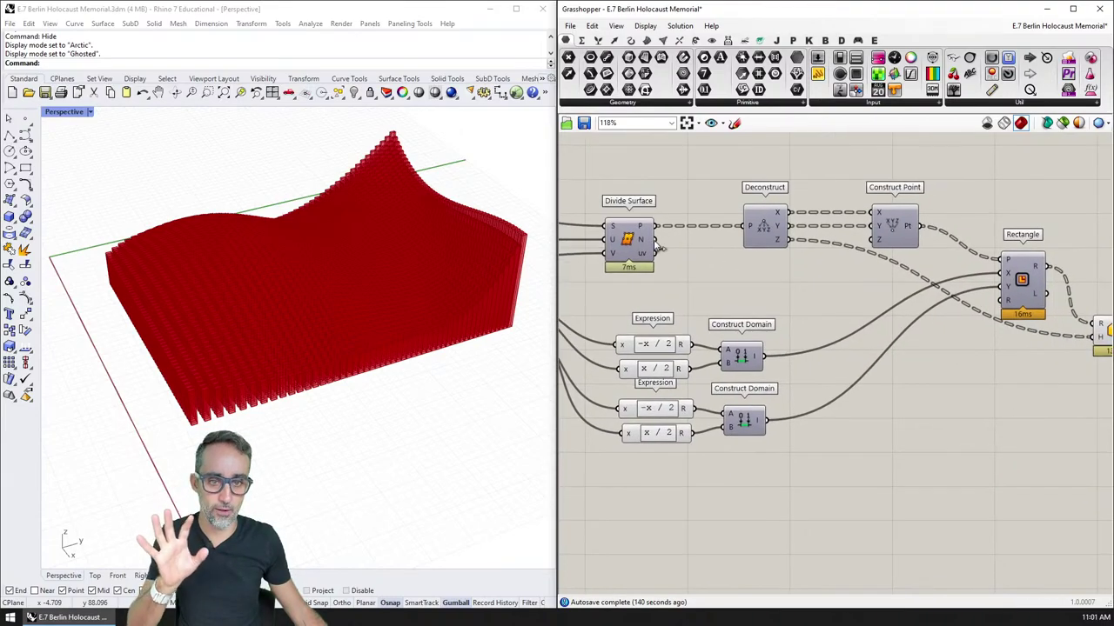
pyautogui.moveTo(846, 284); pyautogui.dragTo(930, 270, button='right')
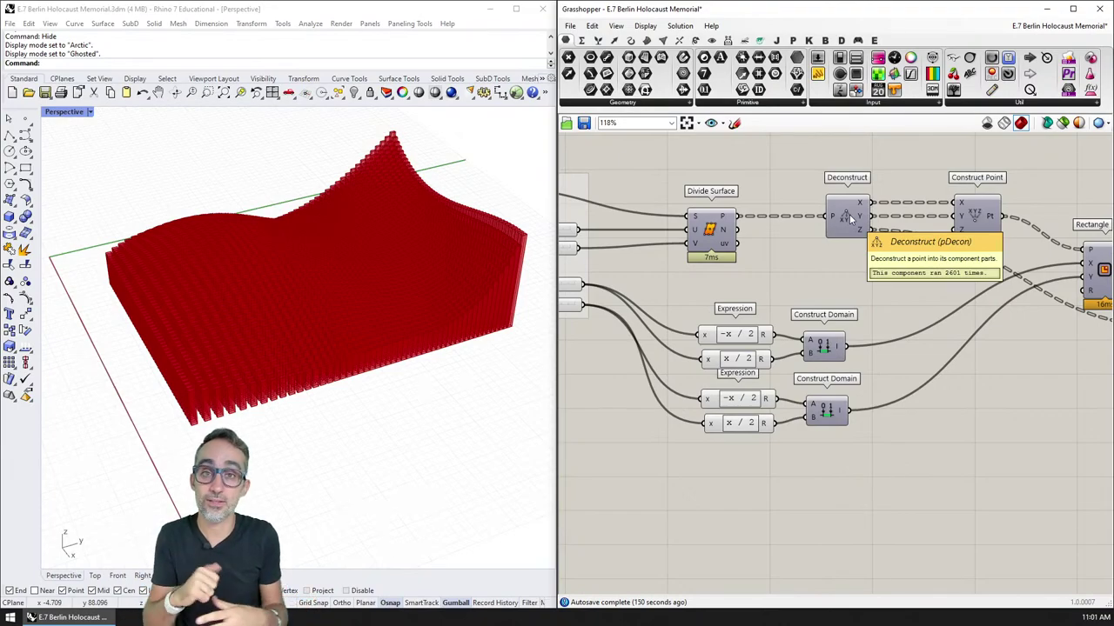
pyautogui.scroll(-2, 835, 239)
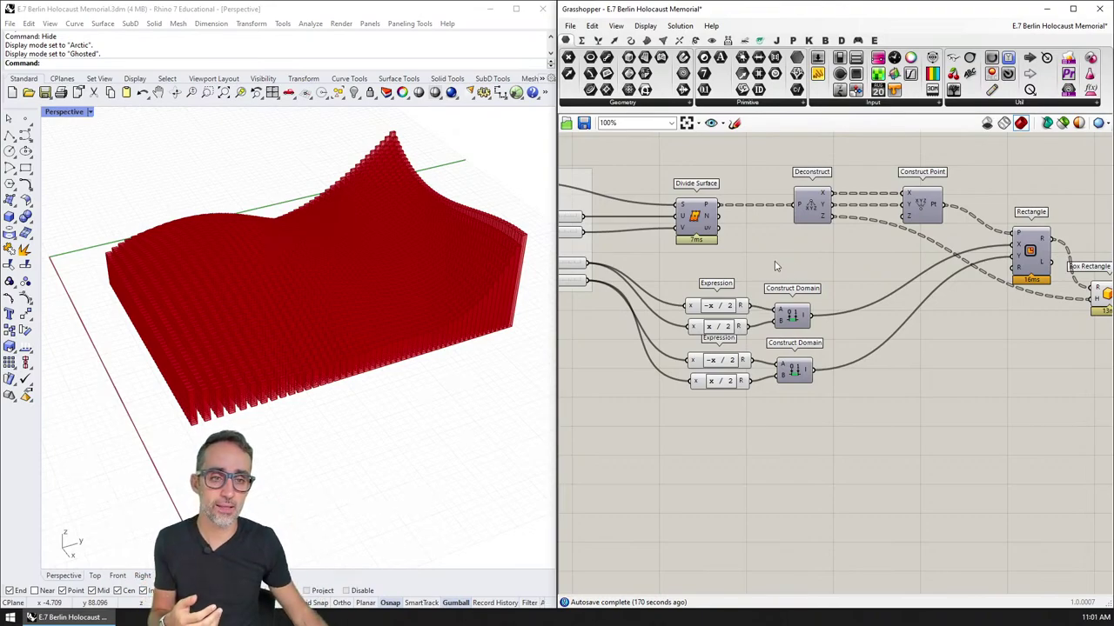
pyautogui.moveTo(776, 264); pyautogui.dragTo(808, 281, button='right')
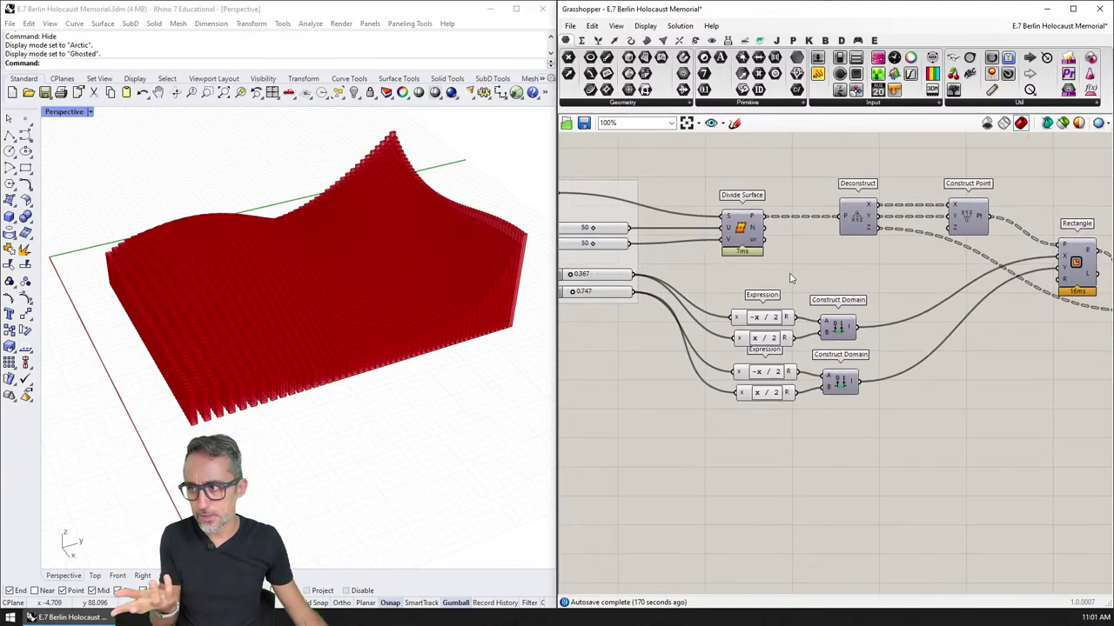
pyautogui.scroll(3, 788, 276)
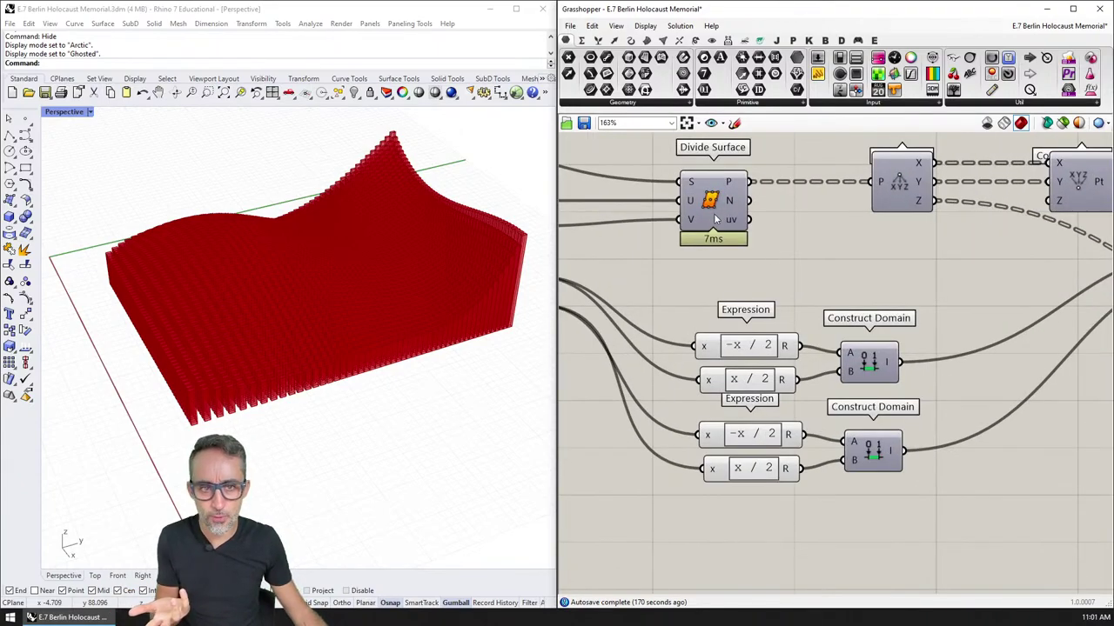
pyautogui.scroll(1, 718, 200)
pyautogui.scroll(1, 755, 247)
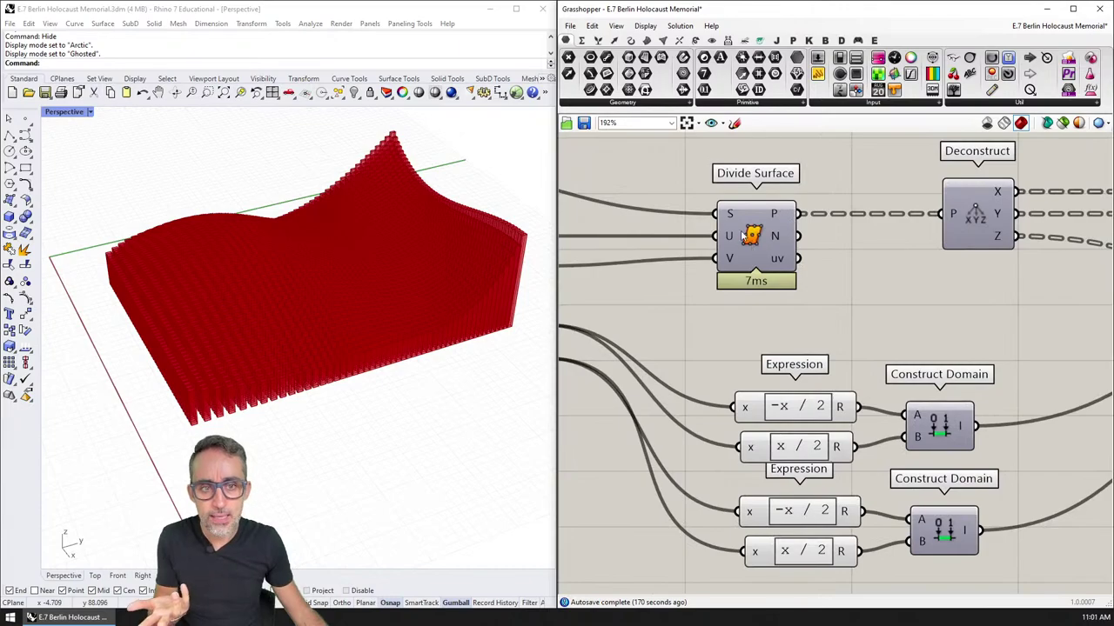
pyautogui.moveTo(790, 266)
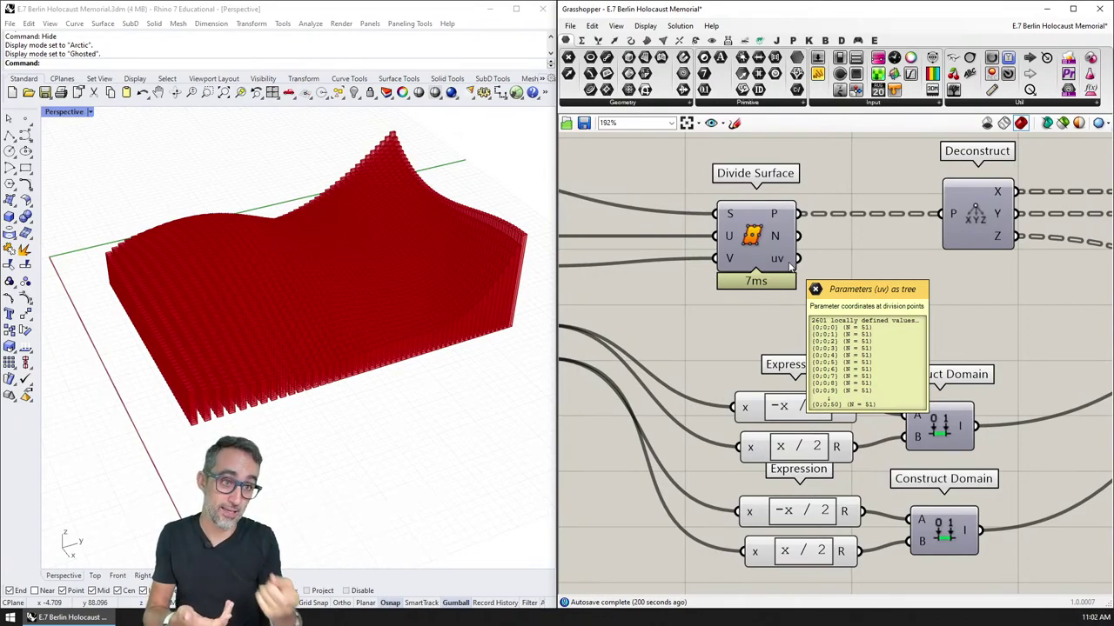
pyautogui.scroll(-8, 790, 267)
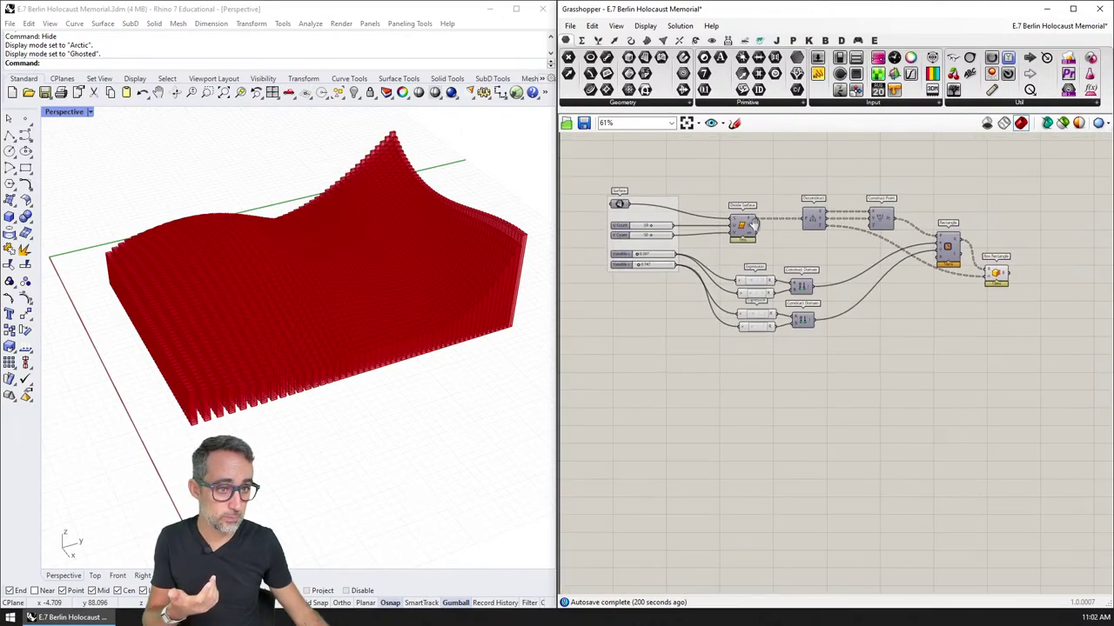
# Step: Recentre the whole definition on the canvas
pyautogui.moveTo(783, 237); pyautogui.dragTo(777, 221, button='right')
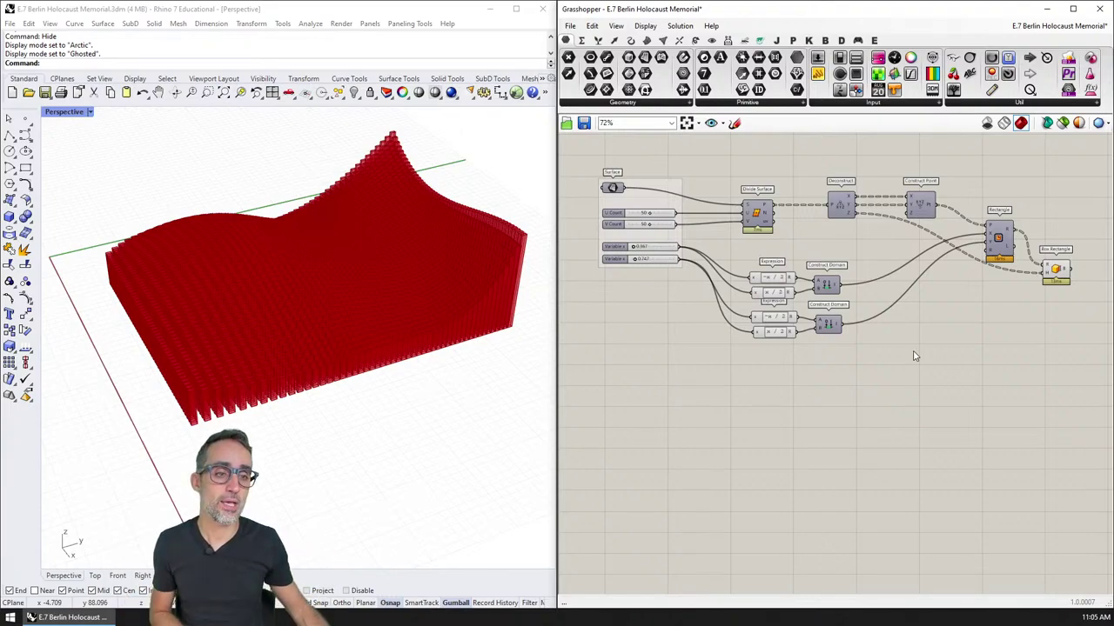
pyautogui.moveTo(897, 304); pyautogui.dragTo(908, 332, button='right')
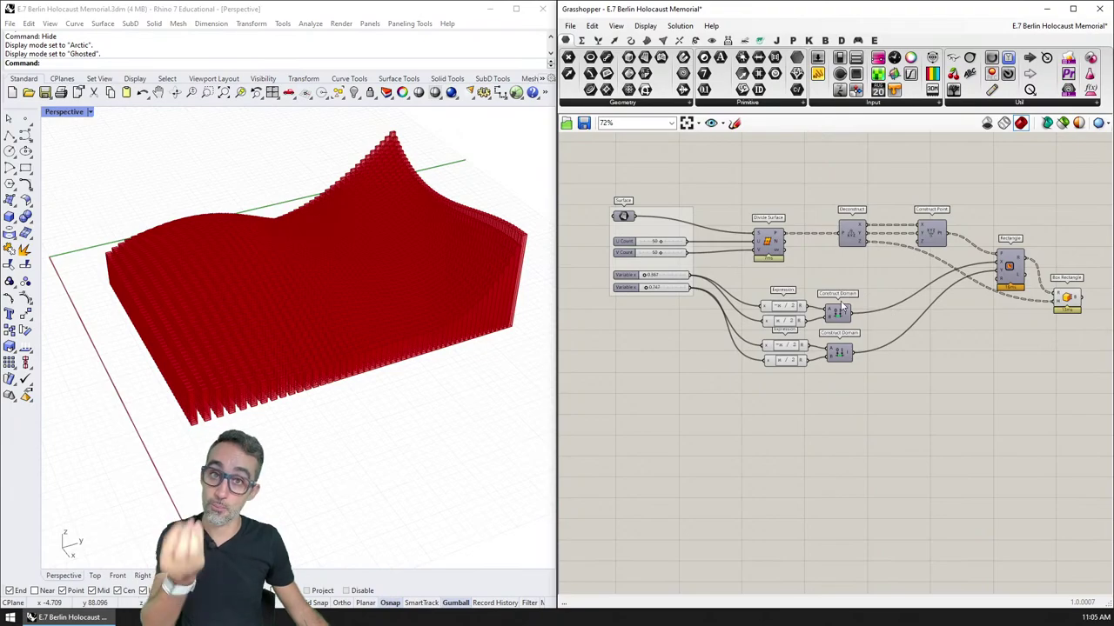
pyautogui.scroll(5, 780, 266)
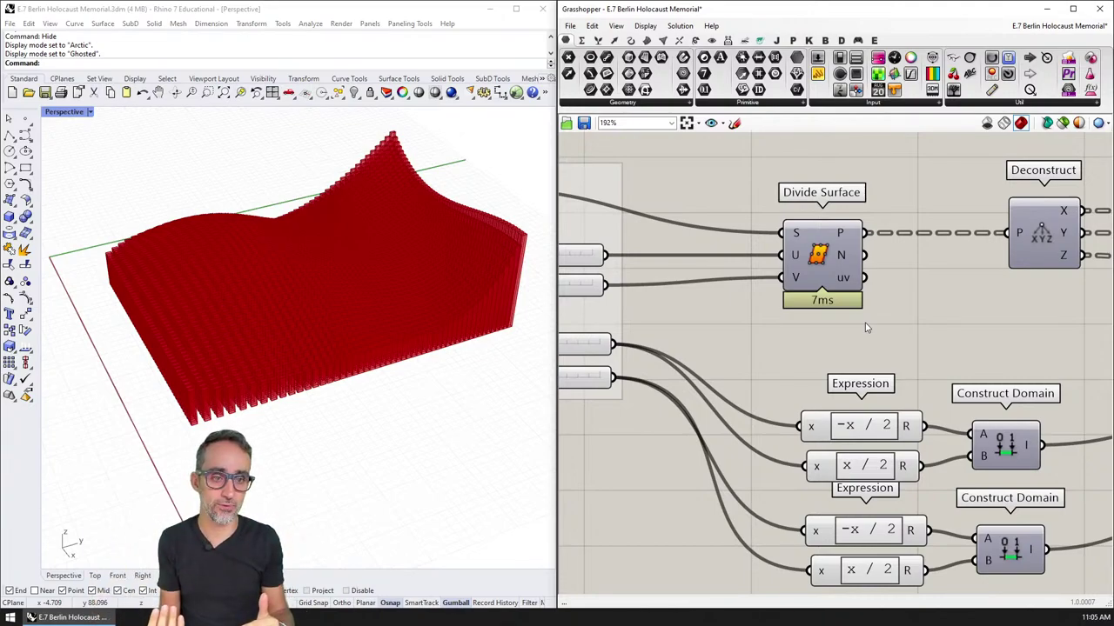
pyautogui.scroll(-4, 870, 261)
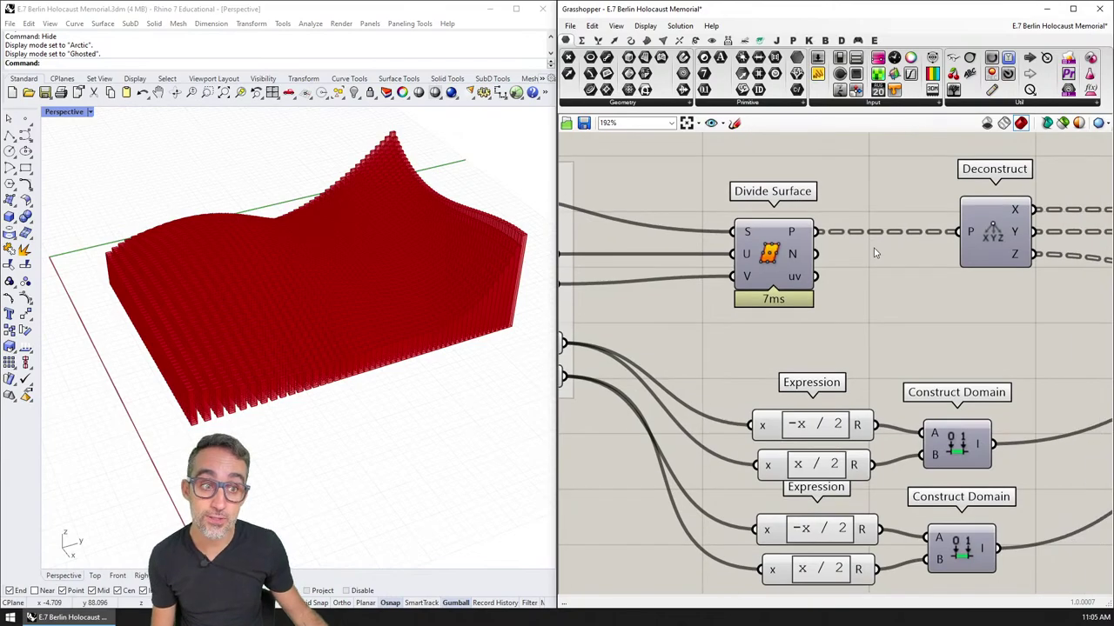
pyautogui.scroll(-4, 831, 237)
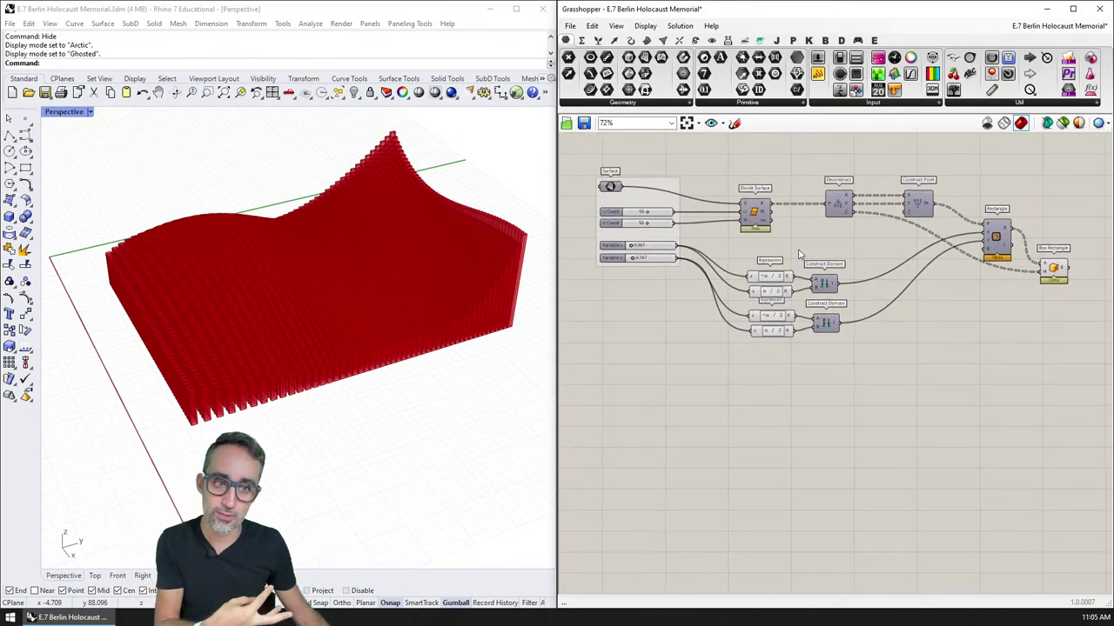
pyautogui.click(759, 219)
pyautogui.click(902, 241)
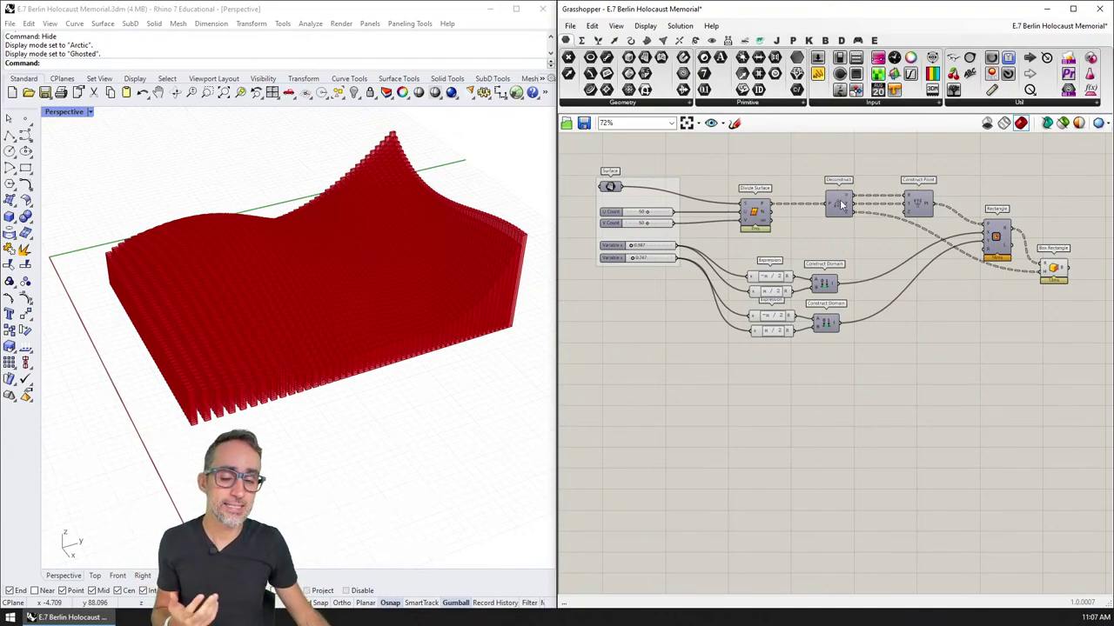
pyautogui.scroll(4, 749, 222)
pyautogui.scroll(2, 754, 237)
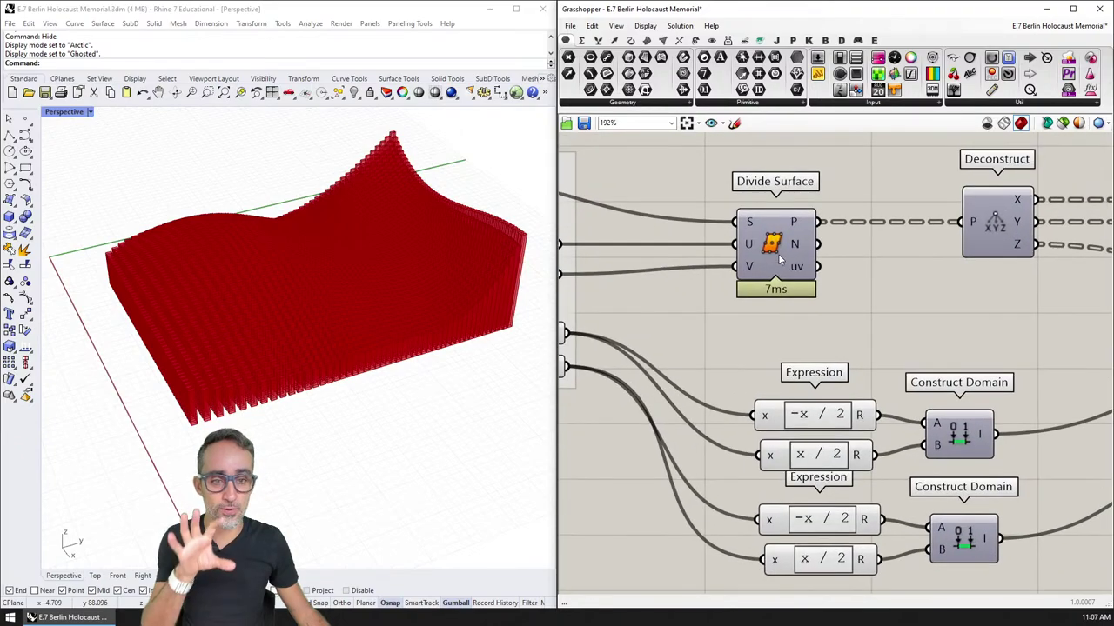
pyautogui.click(776, 248)
pyautogui.click(843, 304)
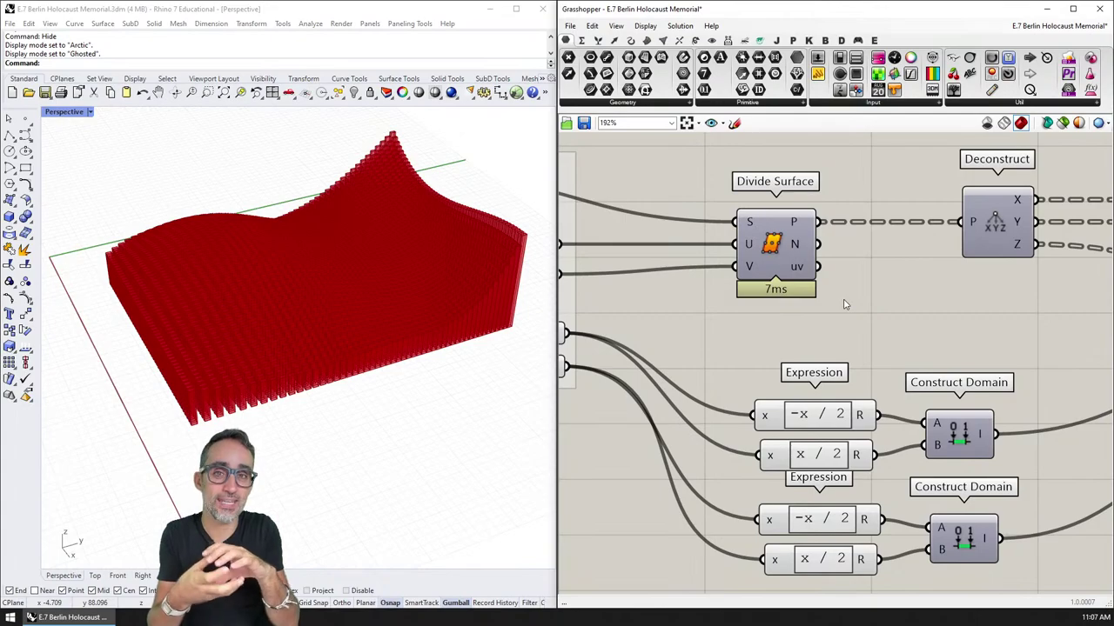
pyautogui.scroll(-3, 843, 301)
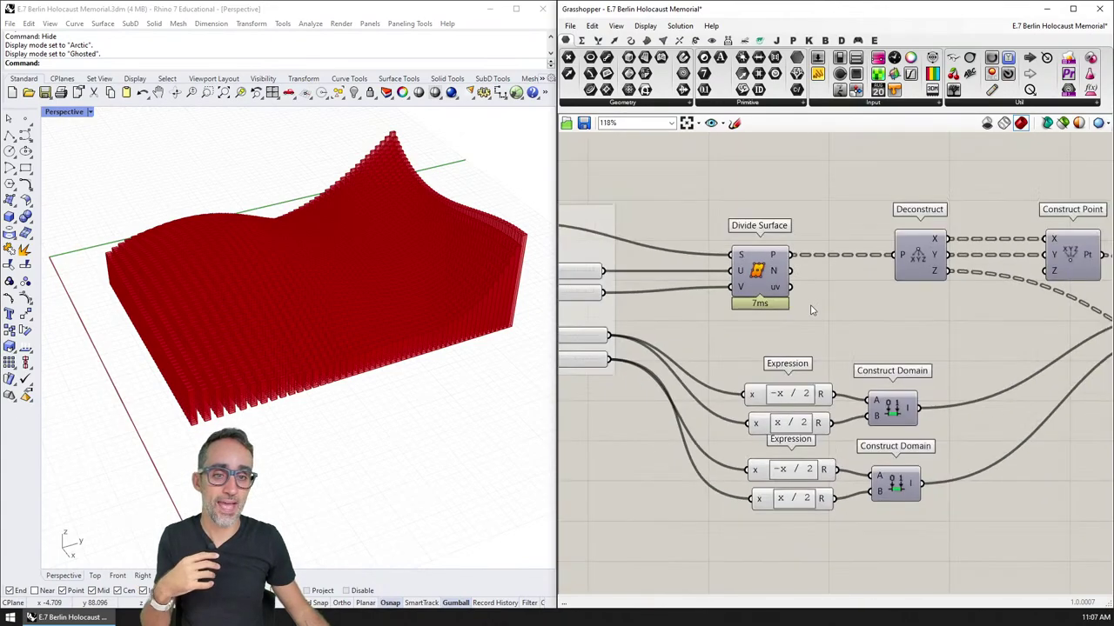
pyautogui.moveTo(766, 293); pyautogui.dragTo(770, 246, button='right')
pyautogui.scroll(3, 713, 233)
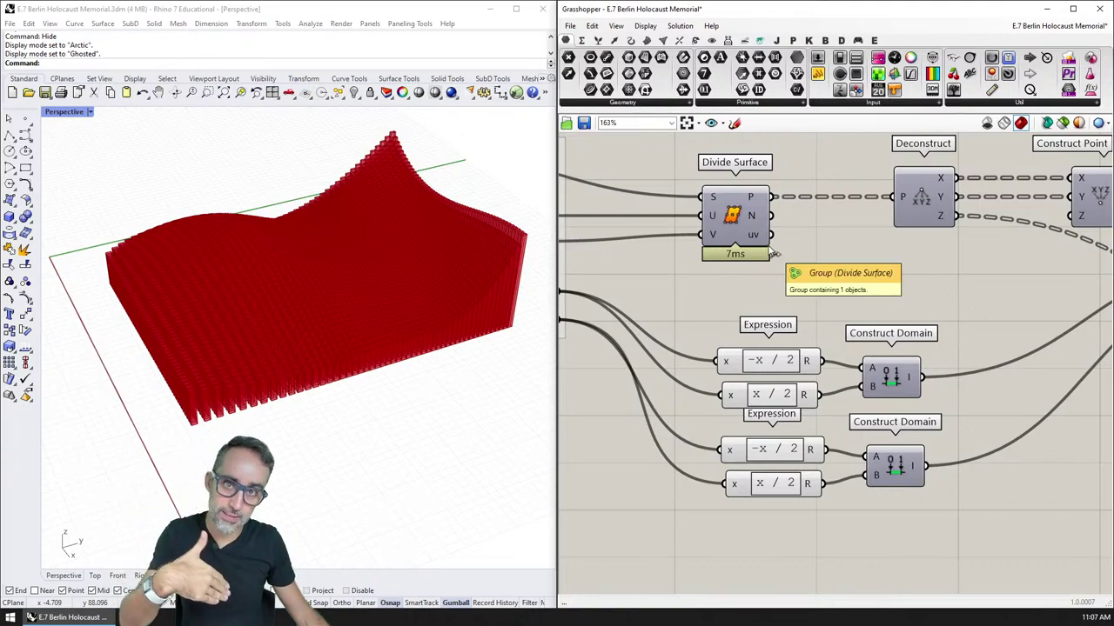
pyautogui.moveTo(922, 293); pyautogui.dragTo(805, 291, button='right')
pyautogui.scroll(-5, 790, 269)
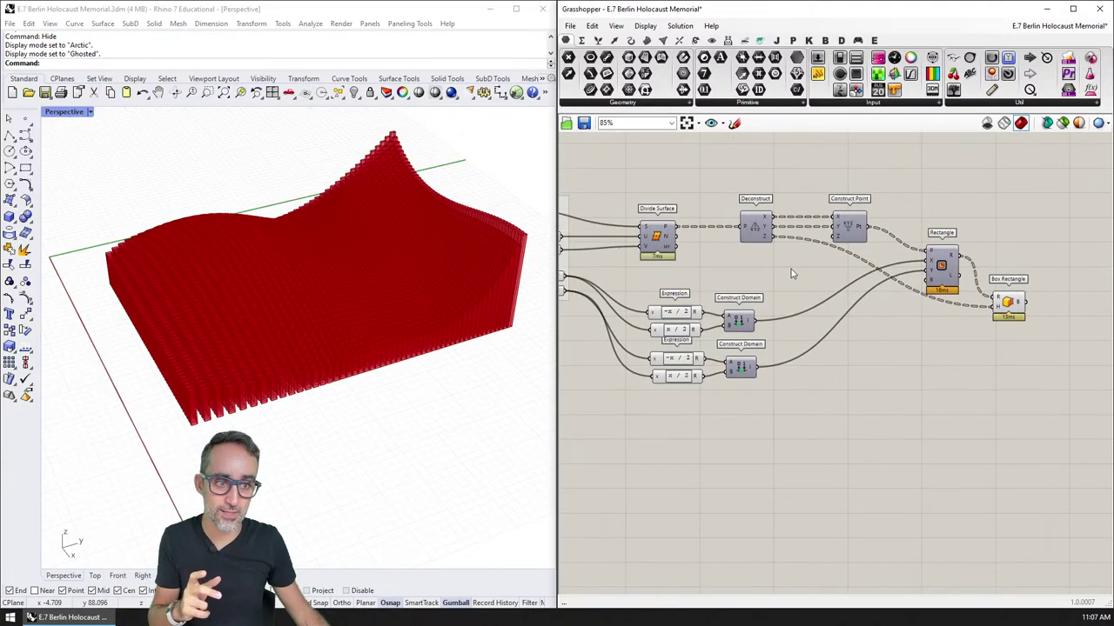
pyautogui.click(696, 225)
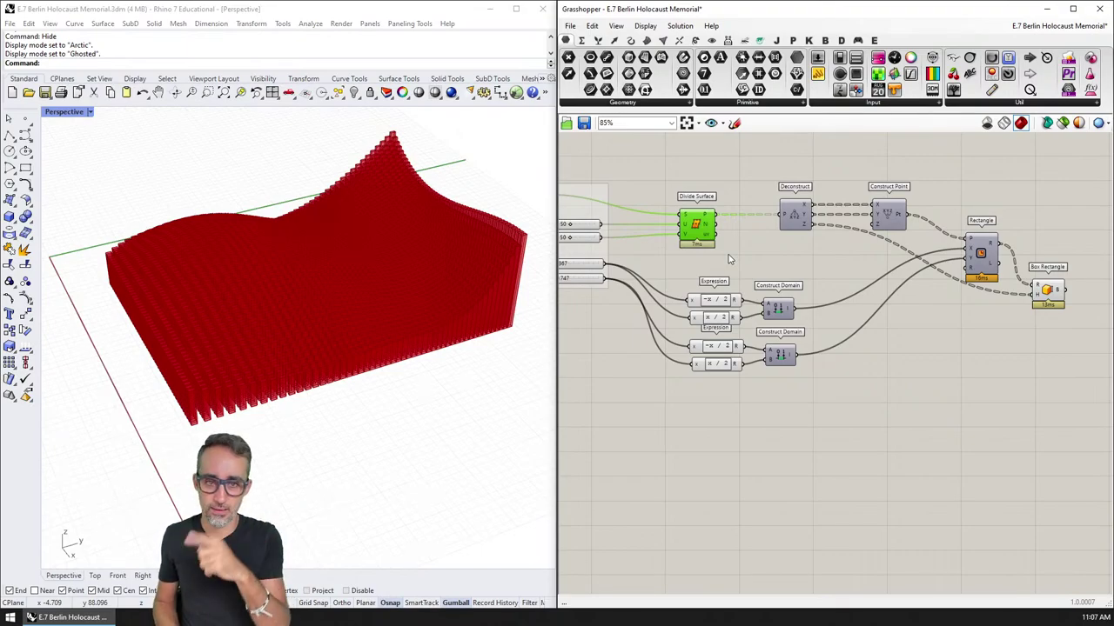
pyautogui.scroll(-1, 746, 246)
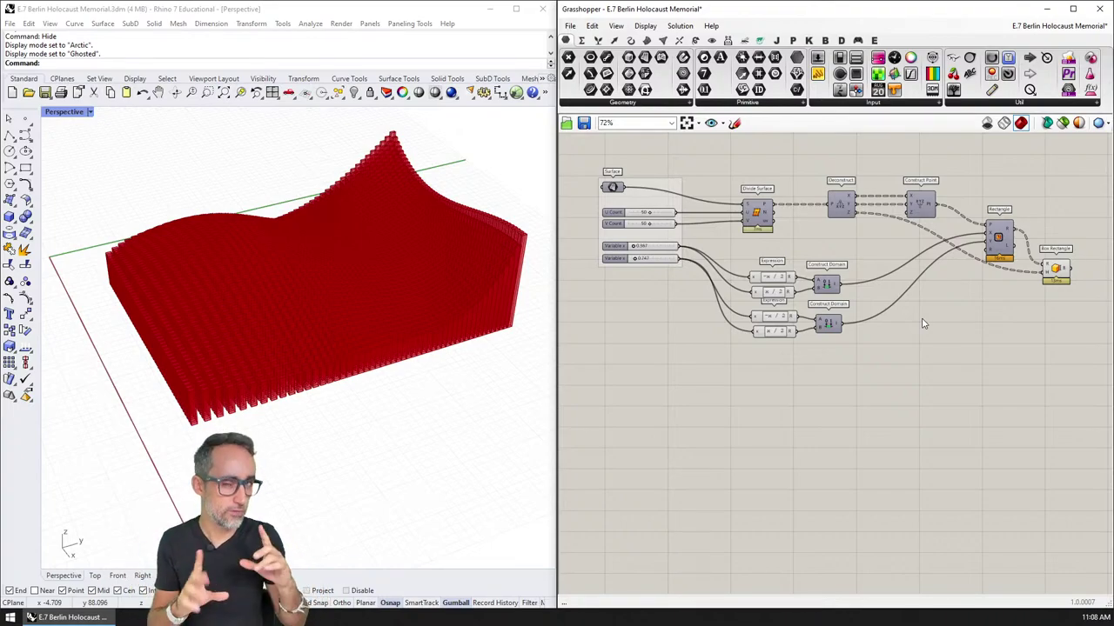
pyautogui.scroll(5, 769, 230)
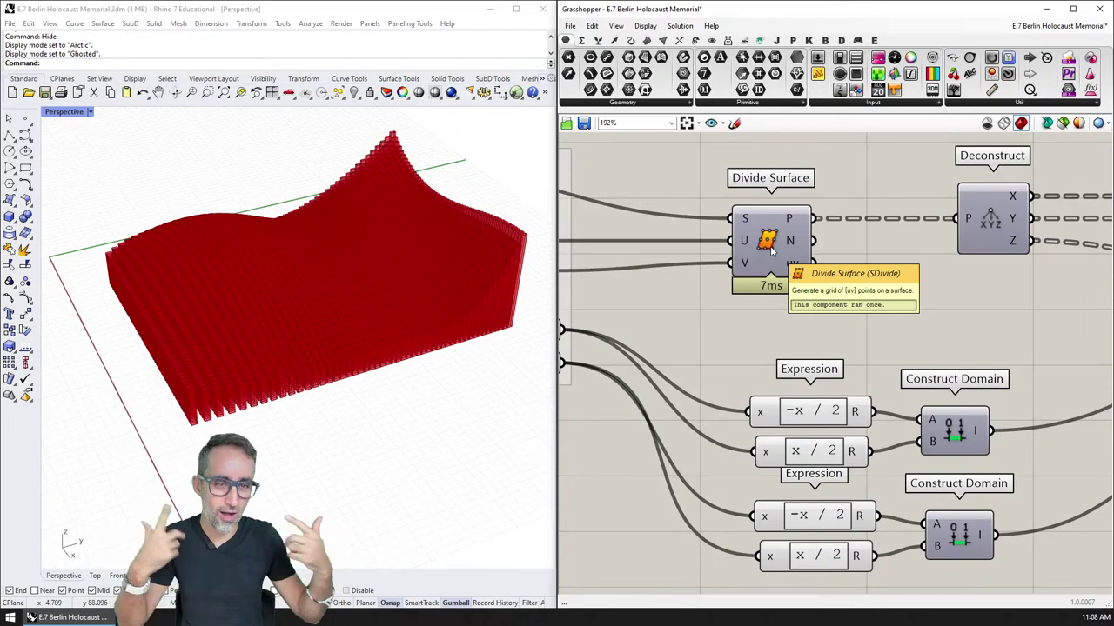
pyautogui.scroll(-3, 771, 249)
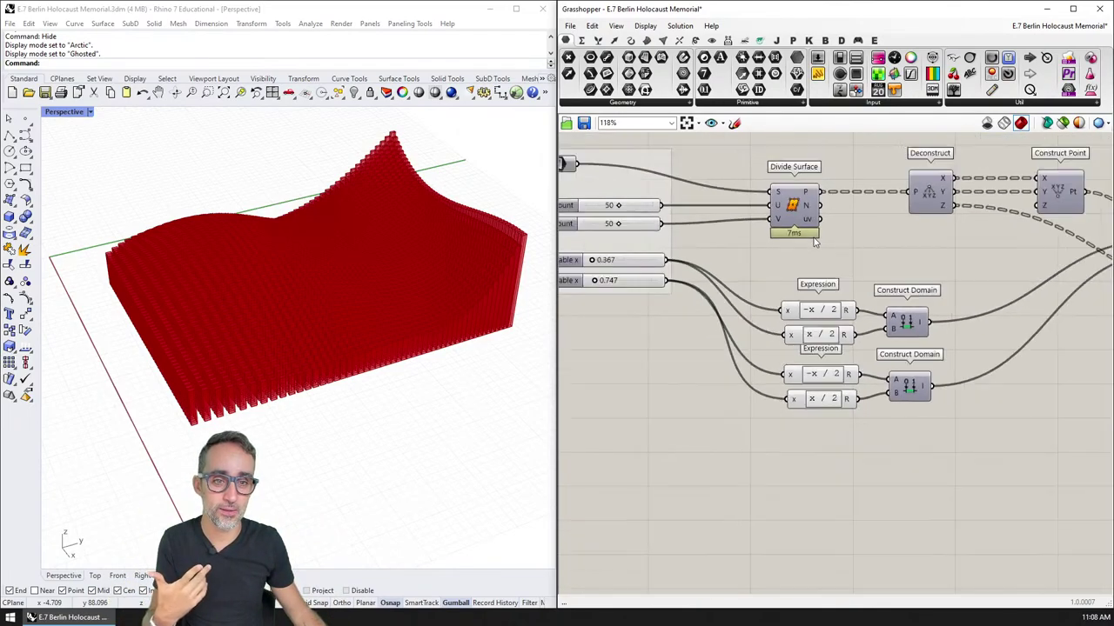
pyautogui.press('super+Tab')
pyautogui.press('super+Tab')
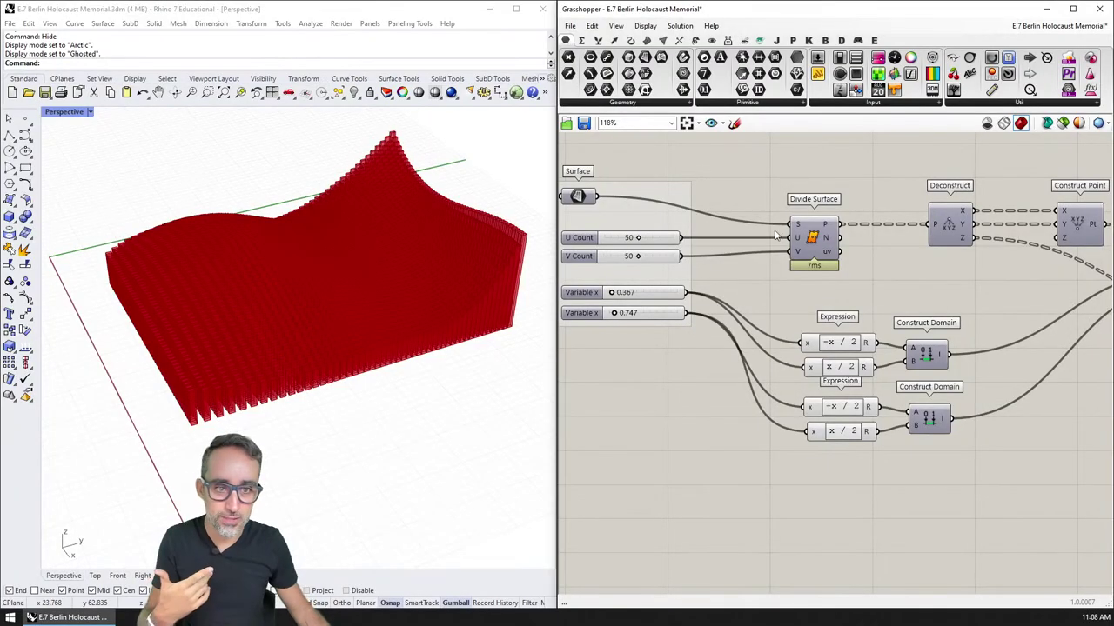
pyautogui.moveTo(824, 219); pyautogui.dragTo(885, 247, button='right')
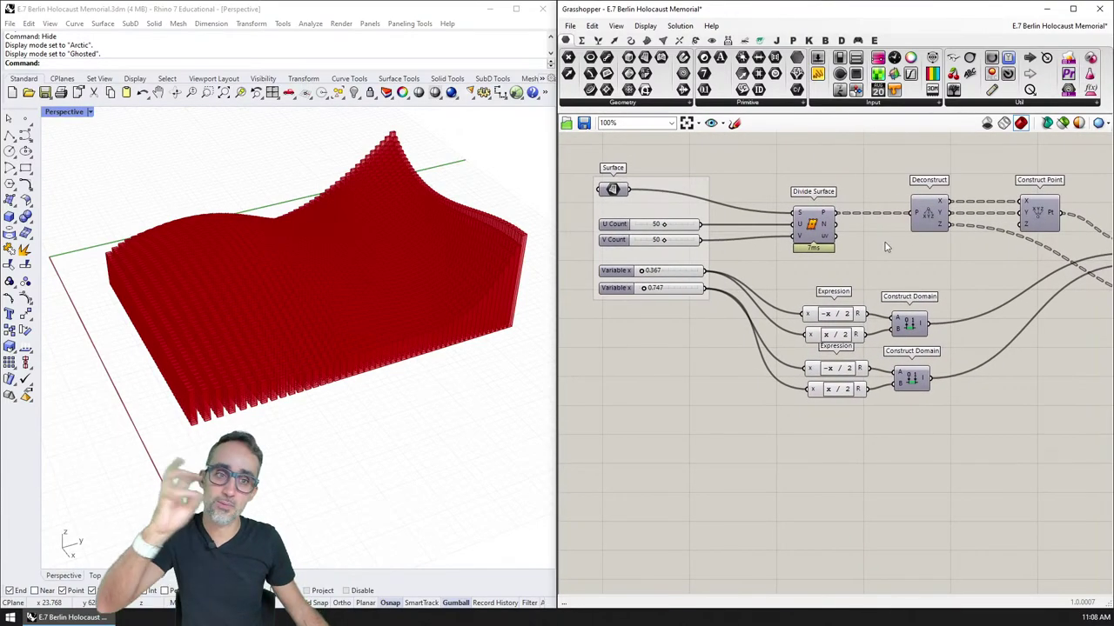
pyautogui.scroll(-1, 882, 241)
pyautogui.moveTo(844, 234); pyautogui.dragTo(745, 211, button='right')
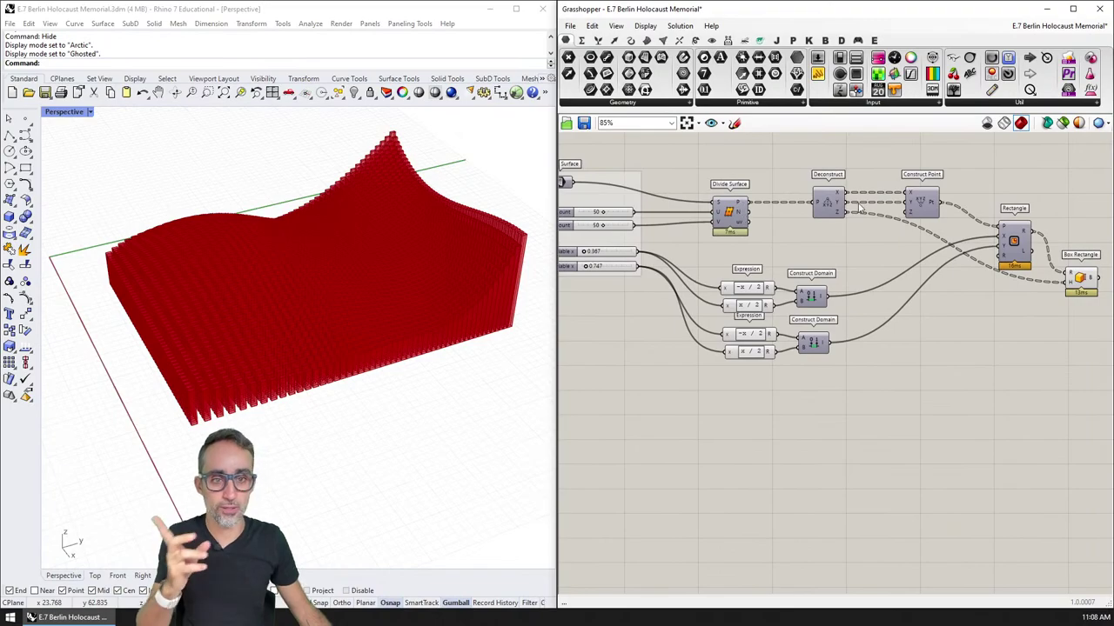
pyautogui.moveTo(969, 266); pyautogui.dragTo(911, 263, button='right')
pyautogui.scroll(4, 689, 217)
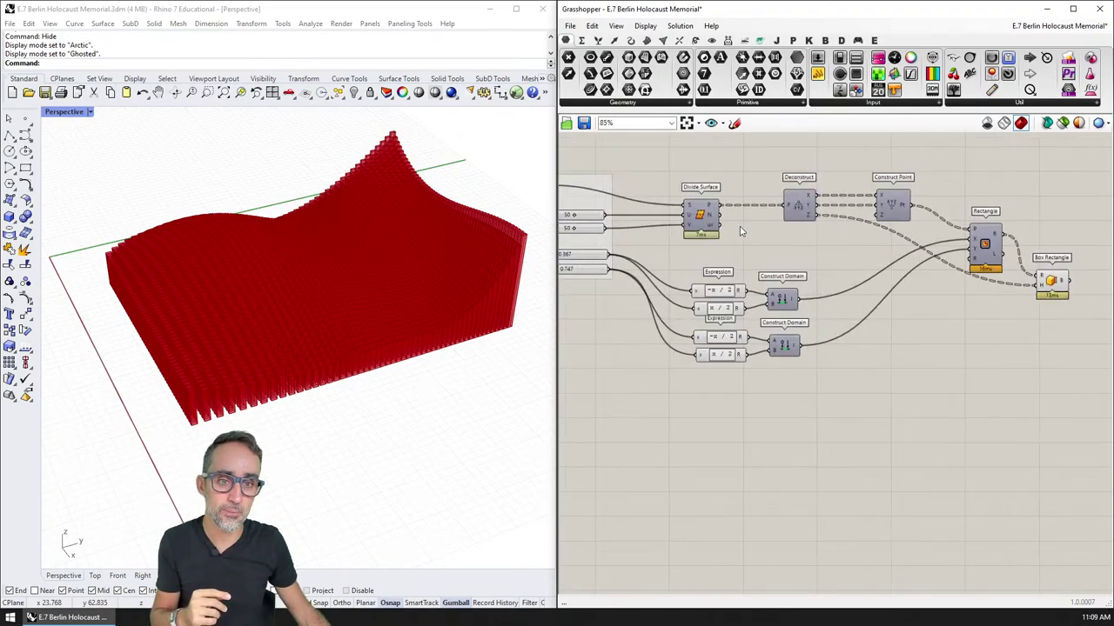
pyautogui.moveTo(684, 216); pyautogui.dragTo(802, 212, button='right')
pyautogui.scroll(-5, 719, 250)
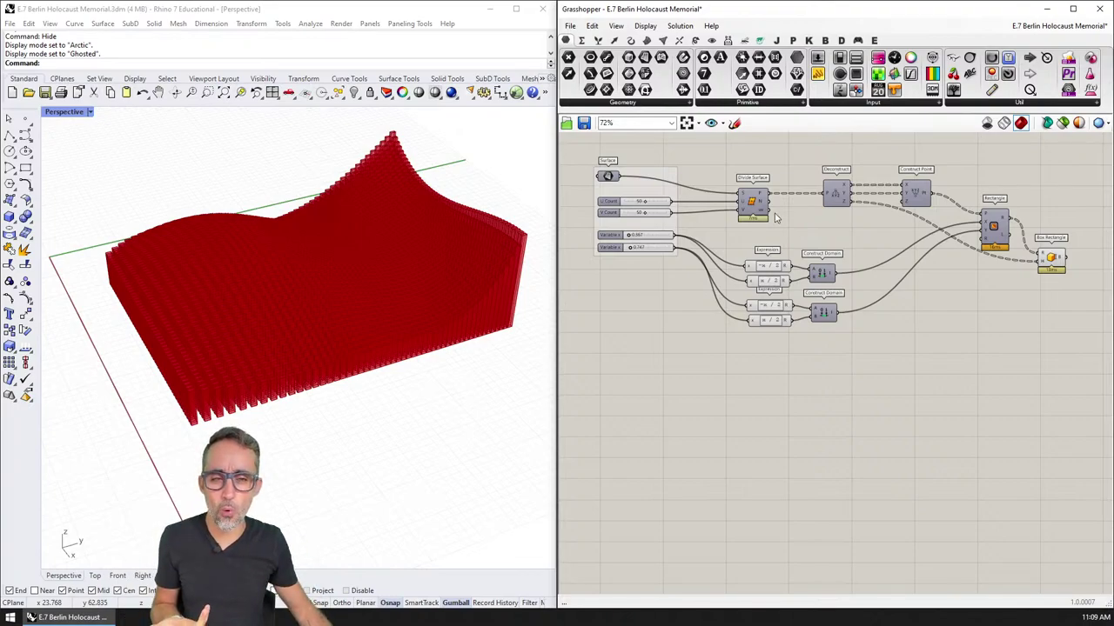
# Step: Check the 50×50 Divide Surface grid by toggling its point preview on and off
pyautogui.scroll(5, 760, 253)
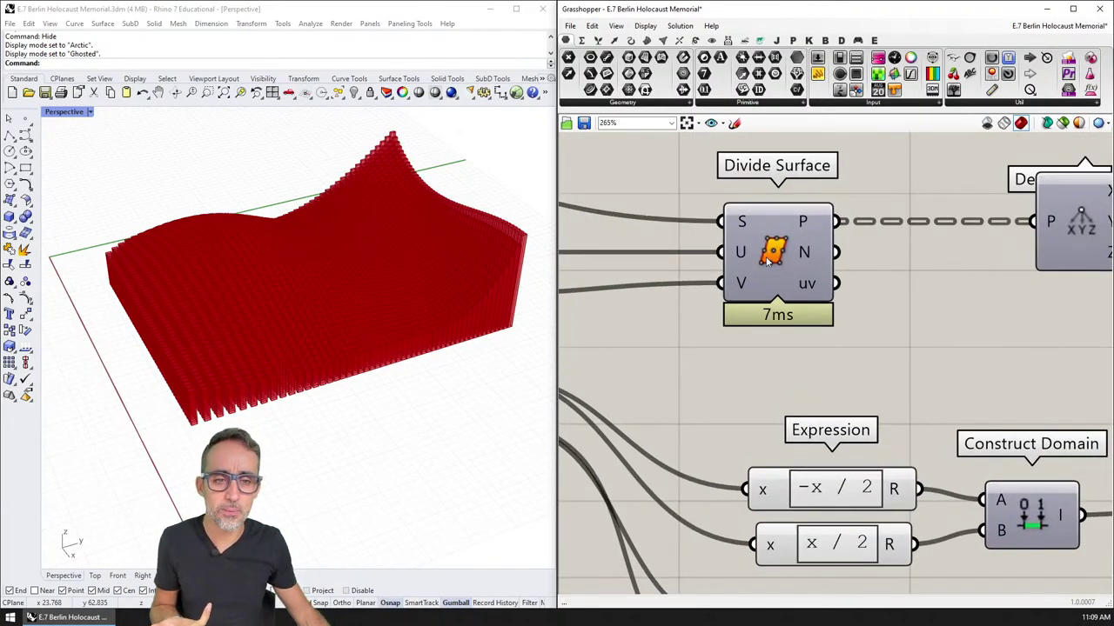
pyautogui.moveTo(780, 257); pyautogui.dragTo(798, 261, button='right')
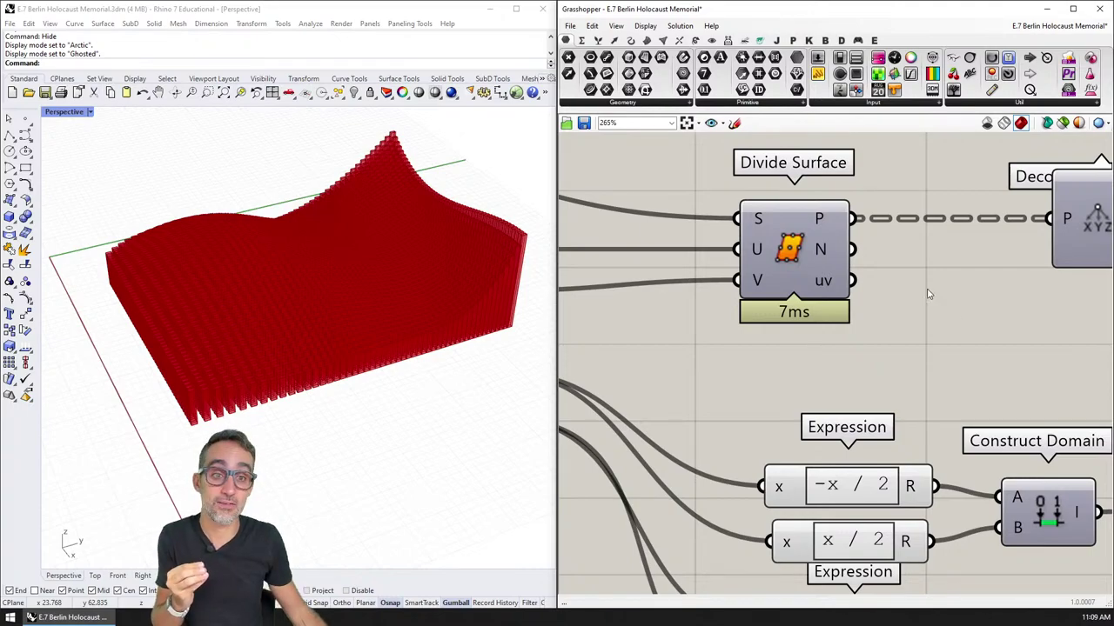
pyautogui.click(804, 226)
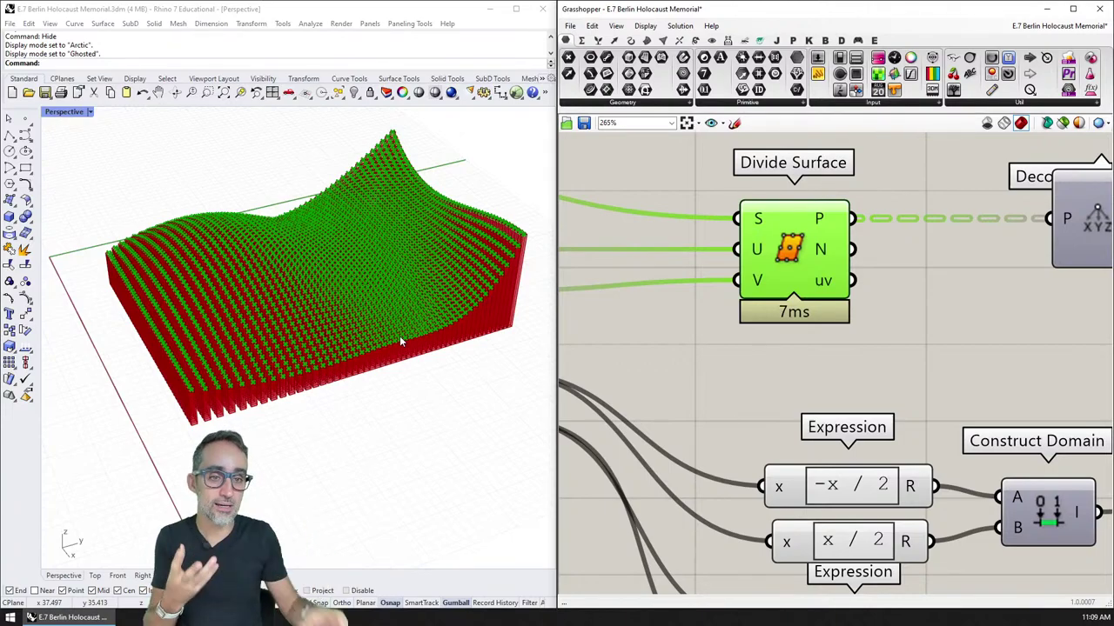
pyautogui.click(795, 351)
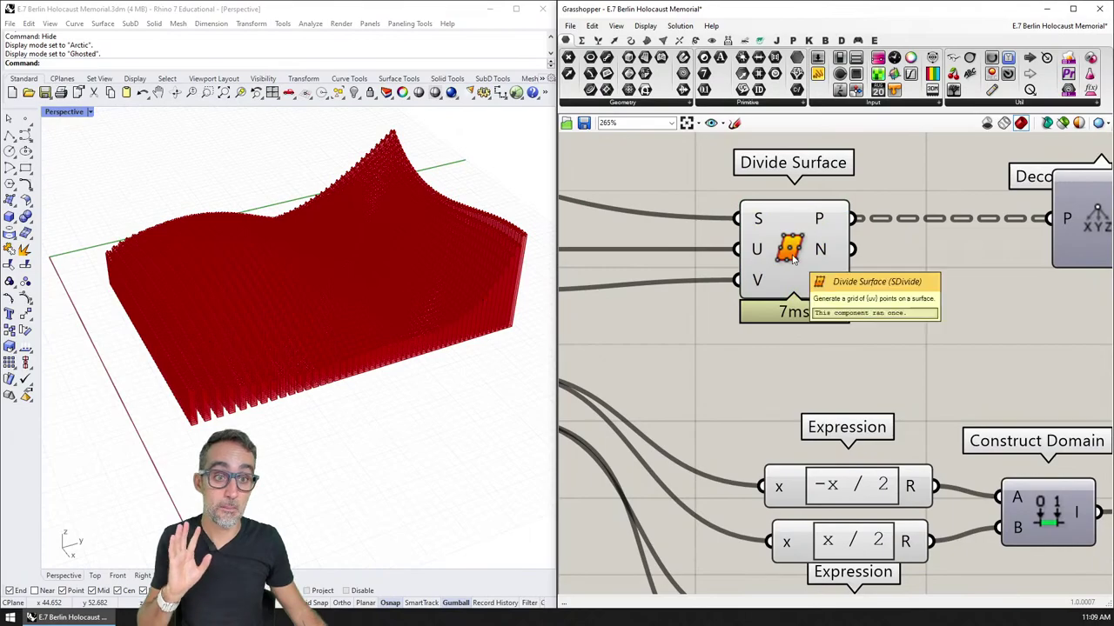
pyautogui.click(792, 254)
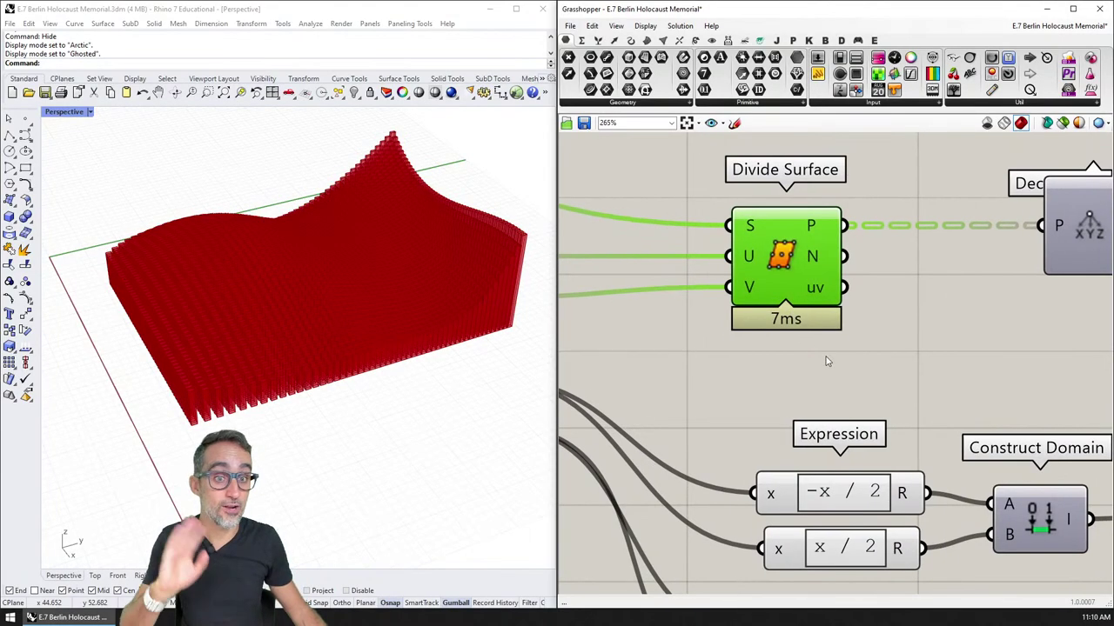
pyautogui.scroll(-3, 862, 209)
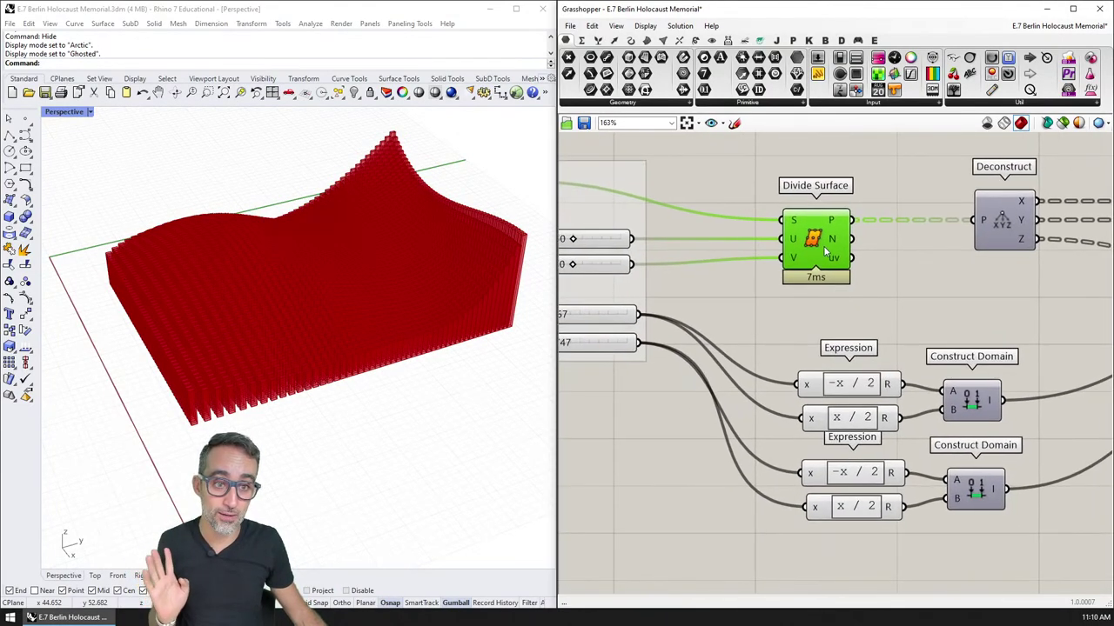
pyautogui.click(829, 300)
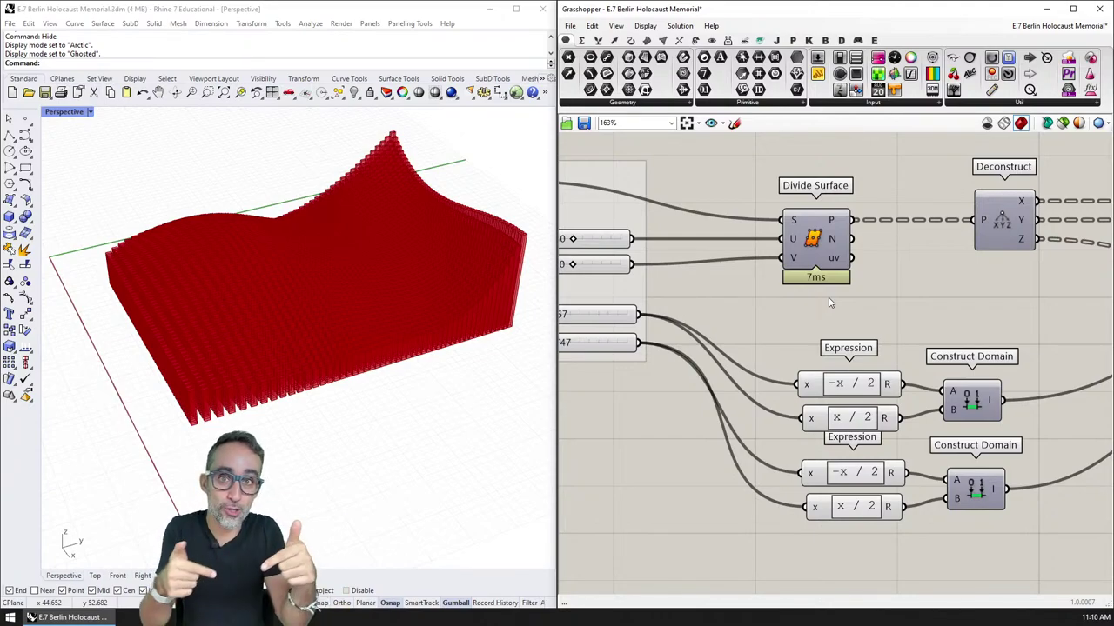
pyautogui.click(818, 237)
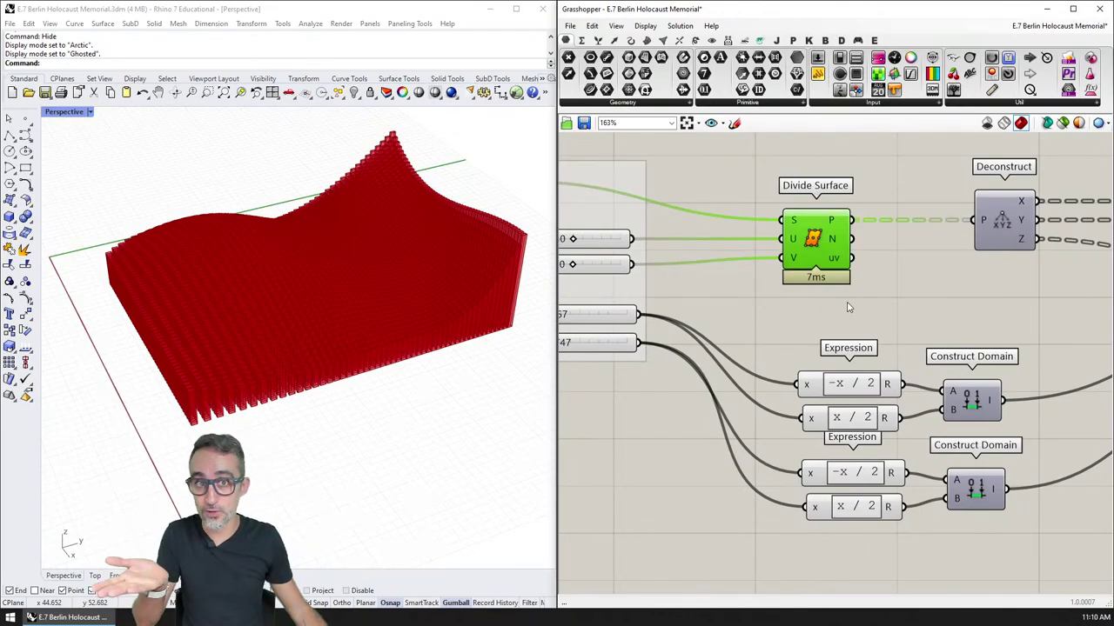
pyautogui.scroll(-5, 843, 255)
pyautogui.moveTo(818, 254); pyautogui.dragTo(786, 256, button='right')
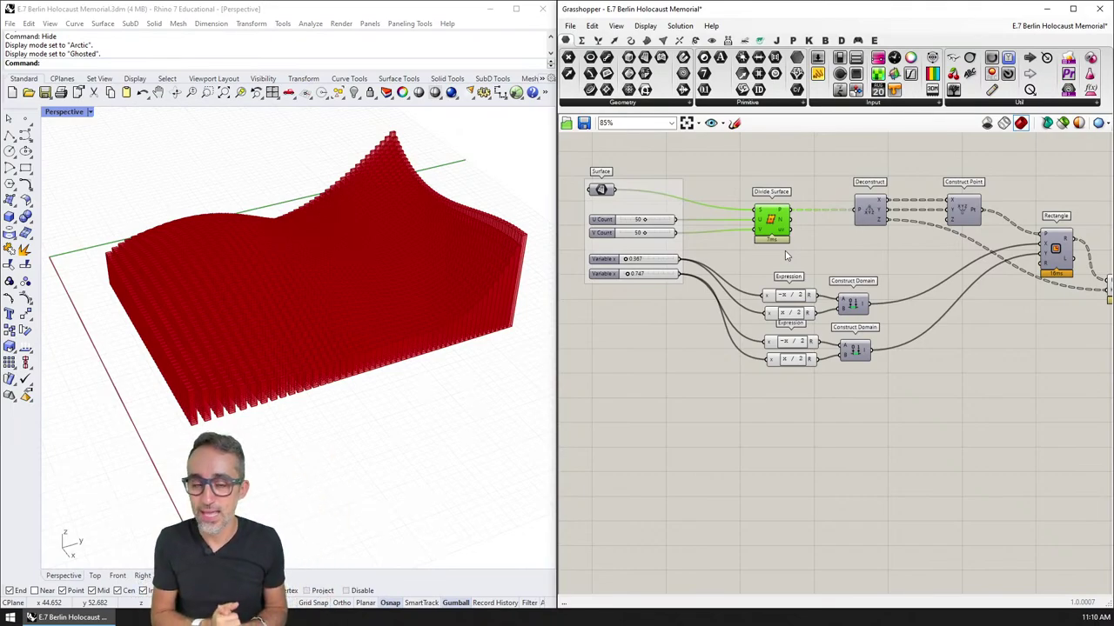
pyautogui.scroll(-2, 785, 255)
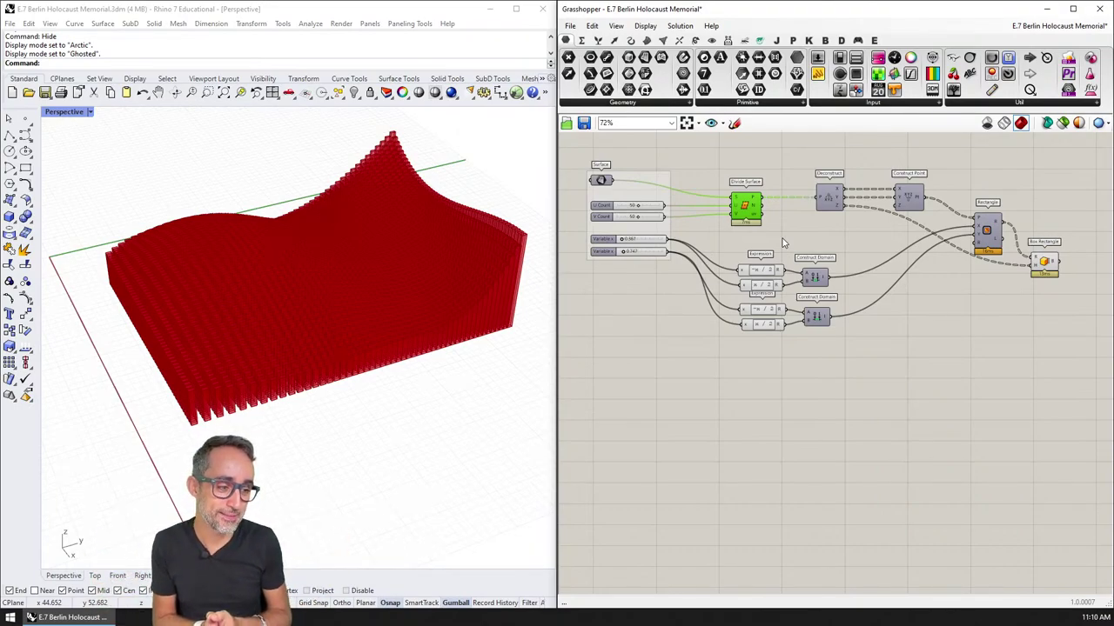
pyautogui.scroll(-4, 783, 244)
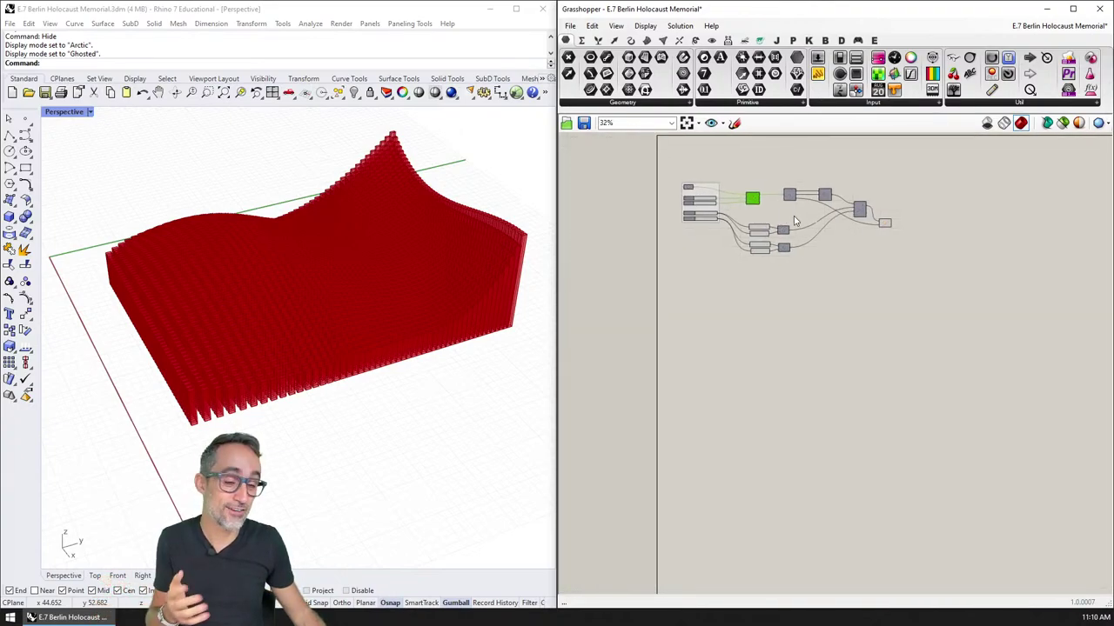
pyautogui.scroll(-3, 870, 203)
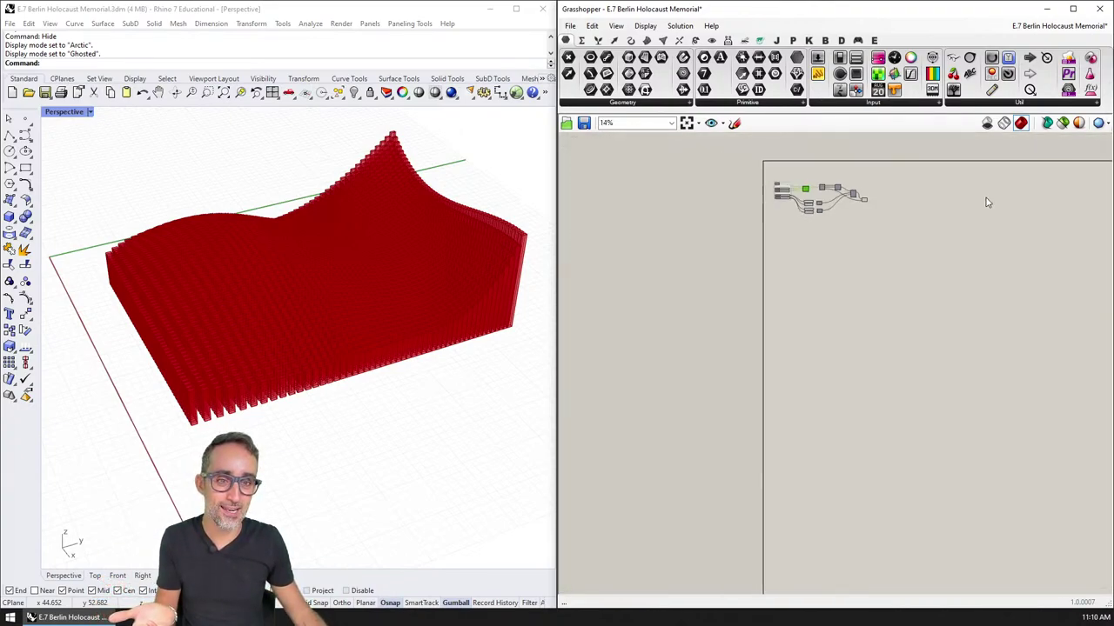
pyautogui.moveTo(987, 203); pyautogui.dragTo(763, 180, button='right')
pyautogui.scroll(-1, 763, 180)
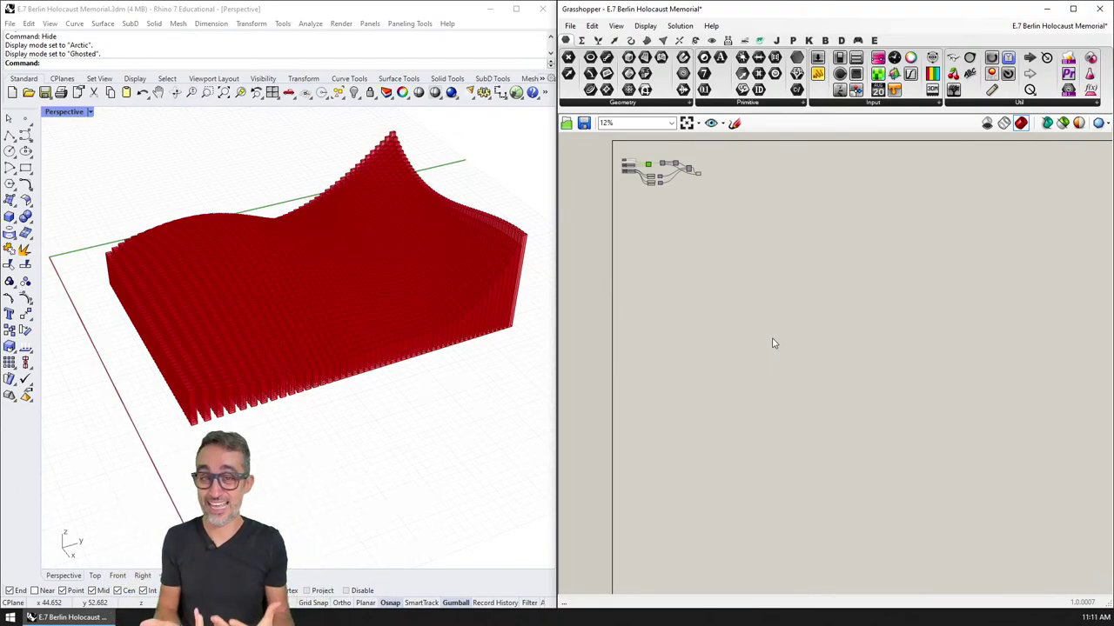
pyautogui.scroll(4, 701, 194)
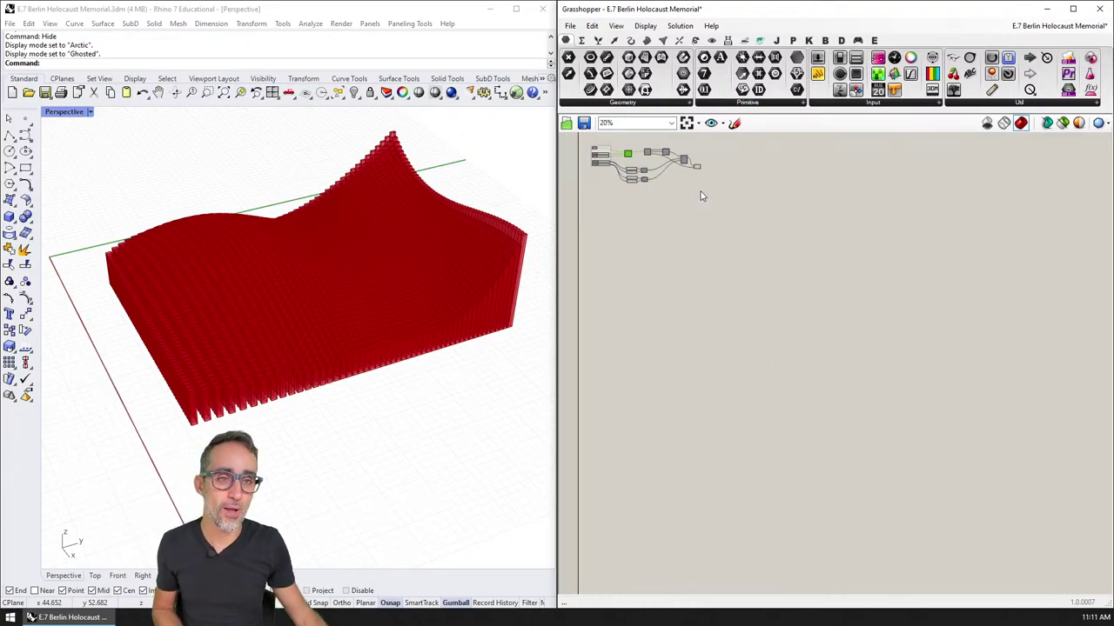
pyautogui.scroll(6, 769, 272)
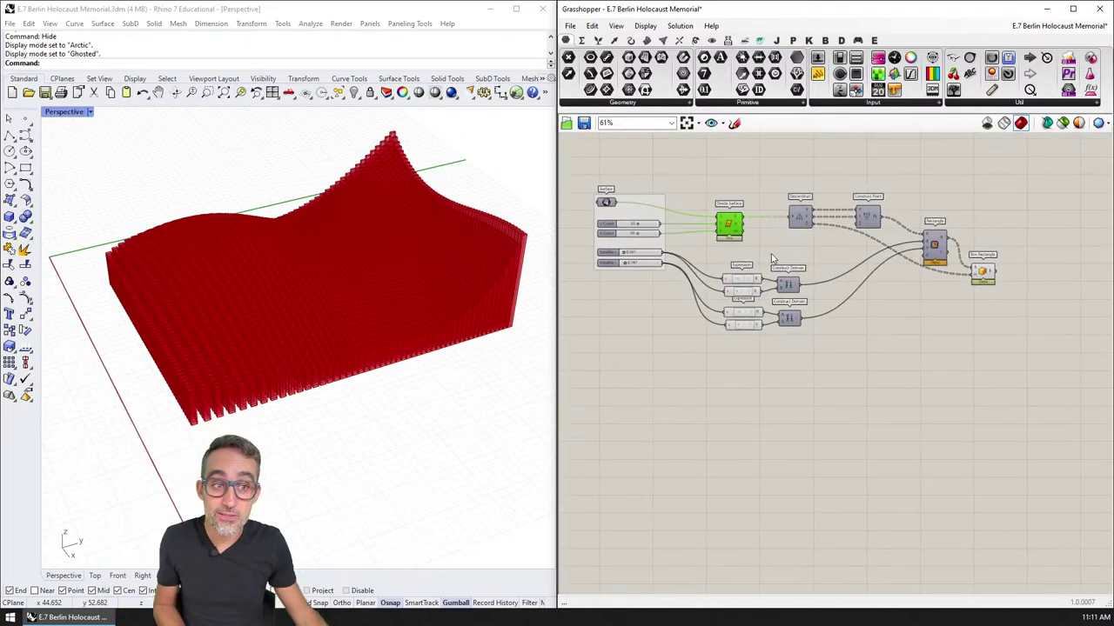
pyautogui.scroll(-1, 797, 236)
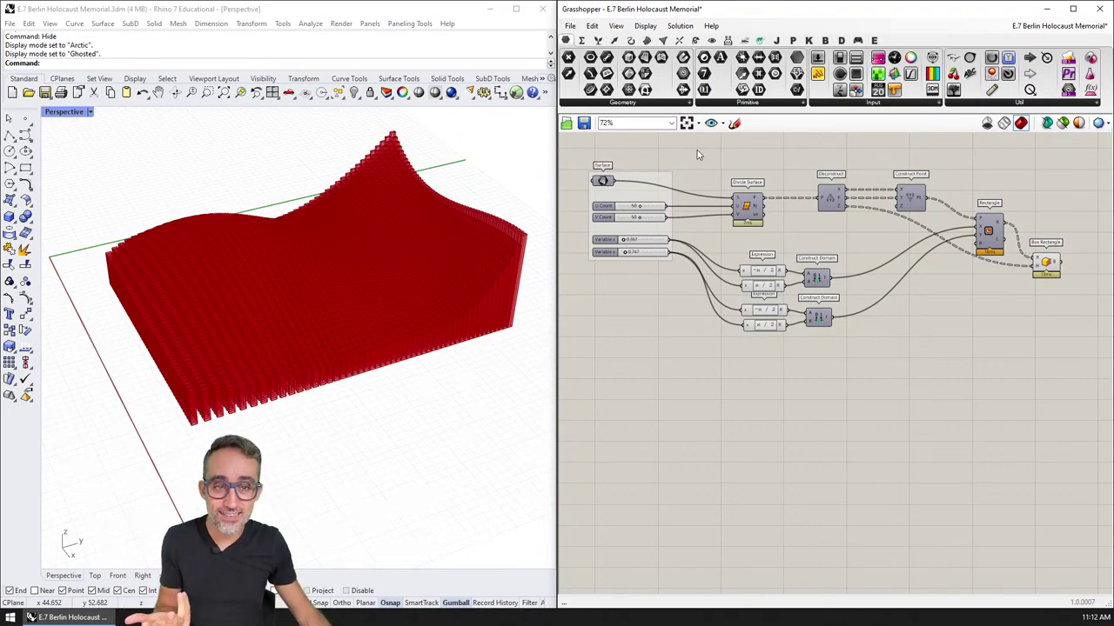
pyautogui.moveTo(696, 150); pyautogui.dragTo(1078, 404)
pyautogui.click(1051, 401)
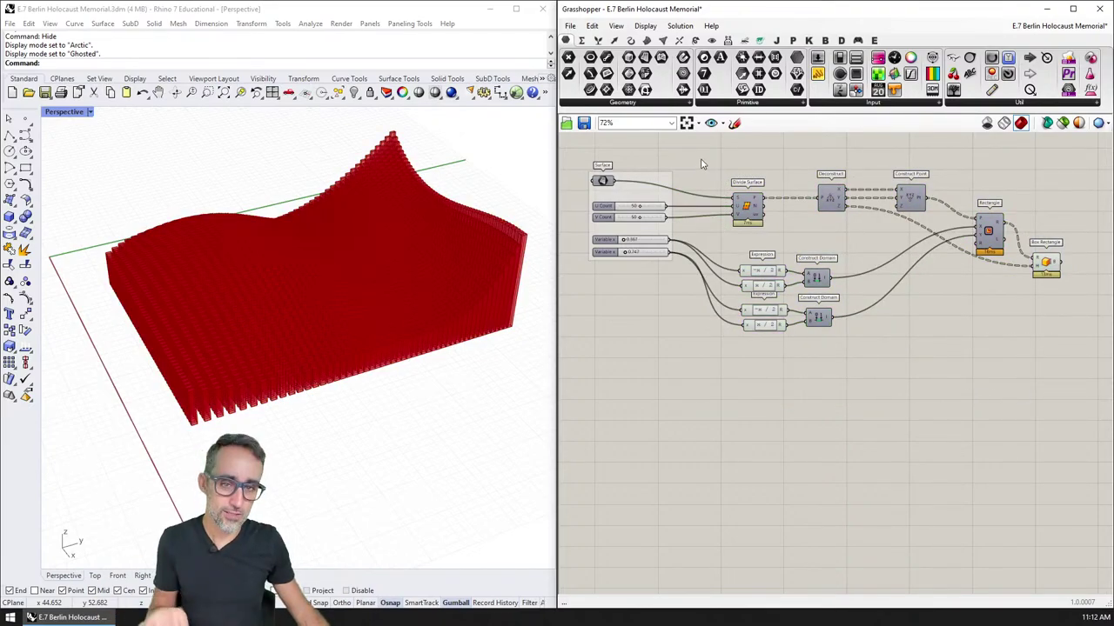
pyautogui.moveTo(696, 155); pyautogui.dragTo(1083, 454)
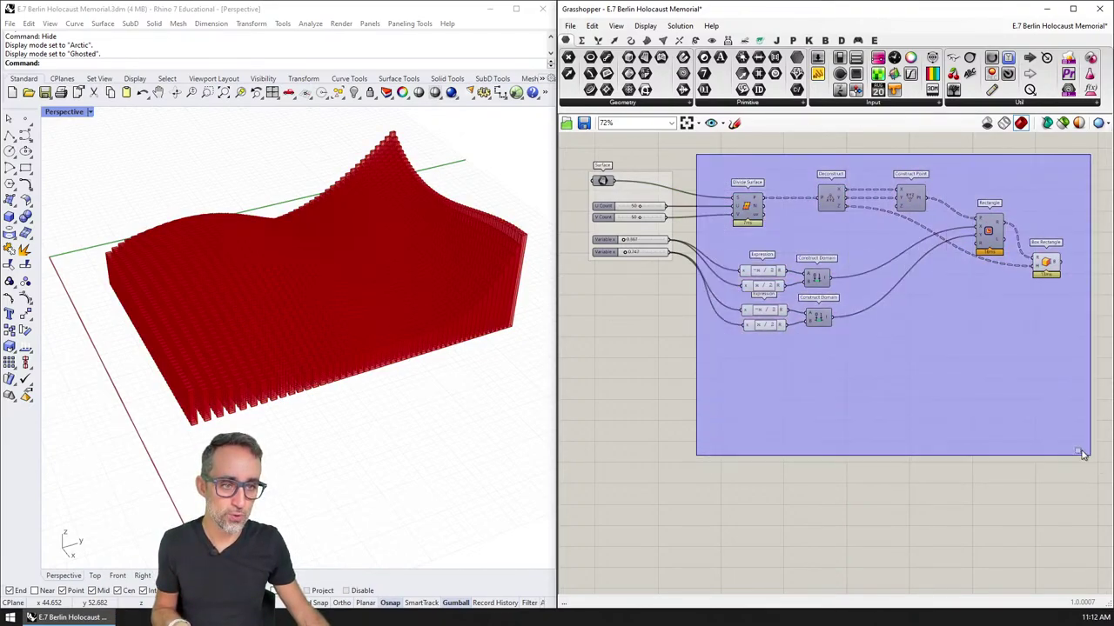
pyautogui.middleClick(896, 237)
pyautogui.click(896, 187)
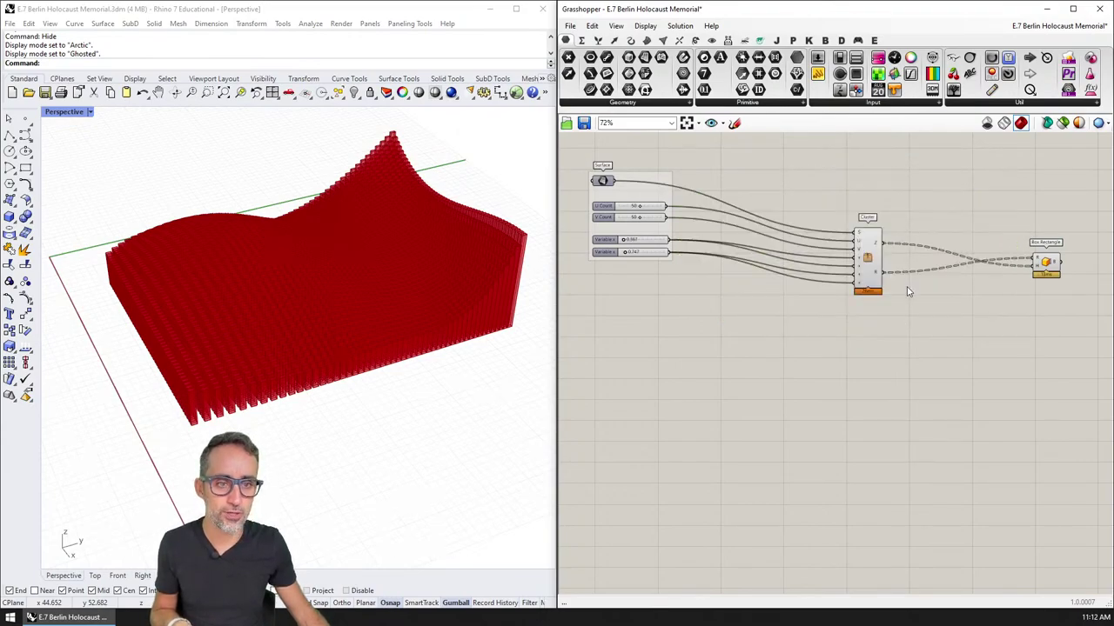
pyautogui.scroll(5, 868, 254)
pyautogui.rightClick(868, 261)
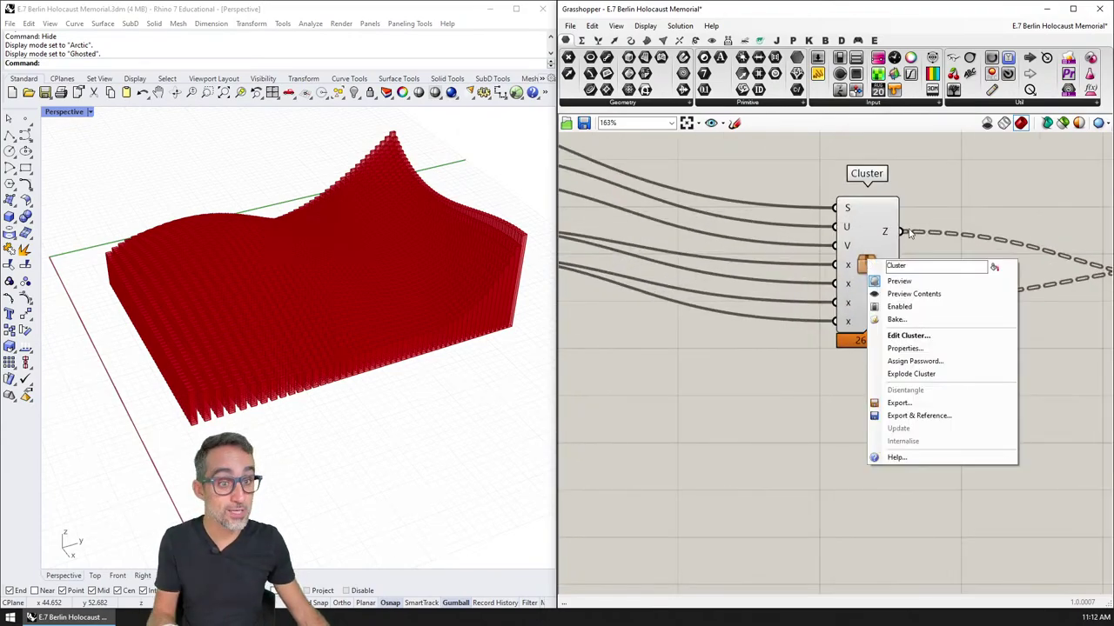
pyautogui.click(928, 208)
pyautogui.hotkey('ctrl', 'z')
pyautogui.scroll(-4, 873, 342)
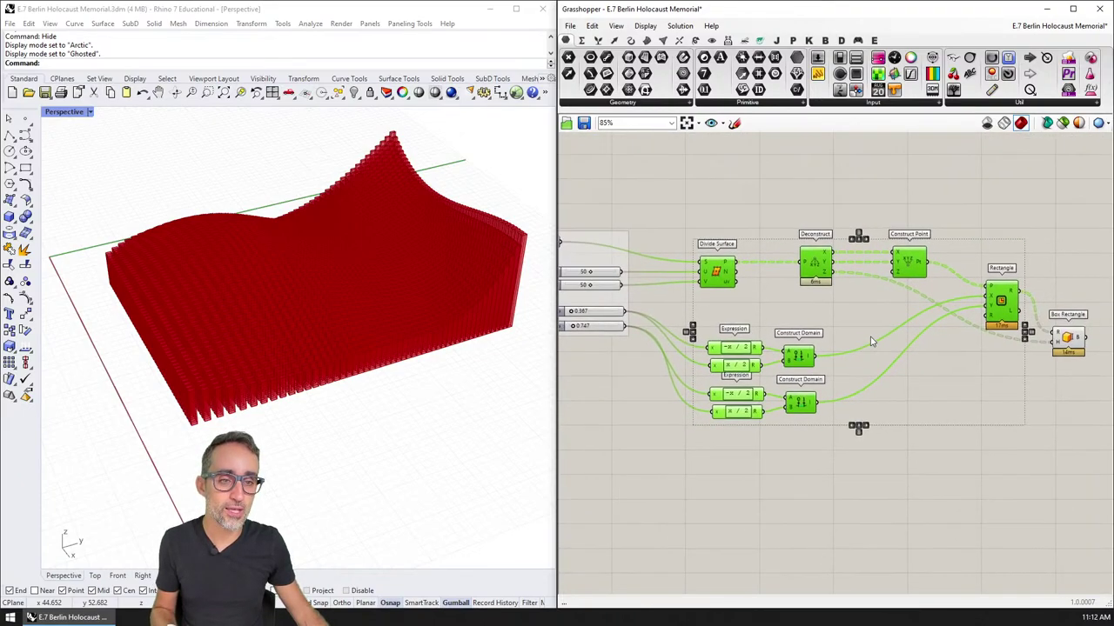
pyautogui.scroll(-3, 873, 341)
pyautogui.click(867, 391)
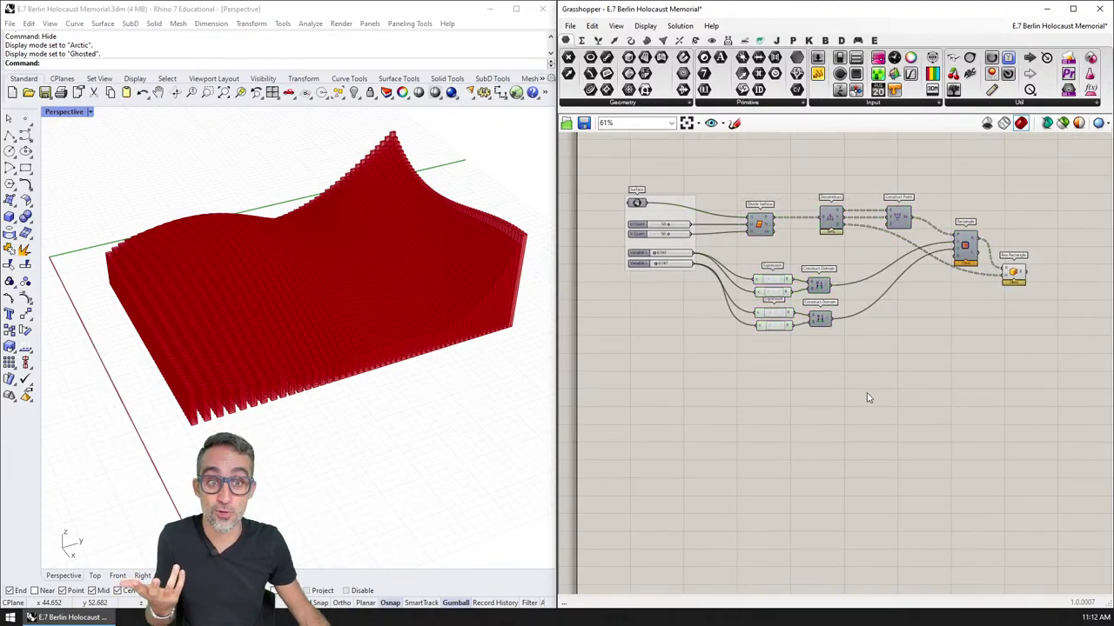
pyautogui.scroll(3, 874, 409)
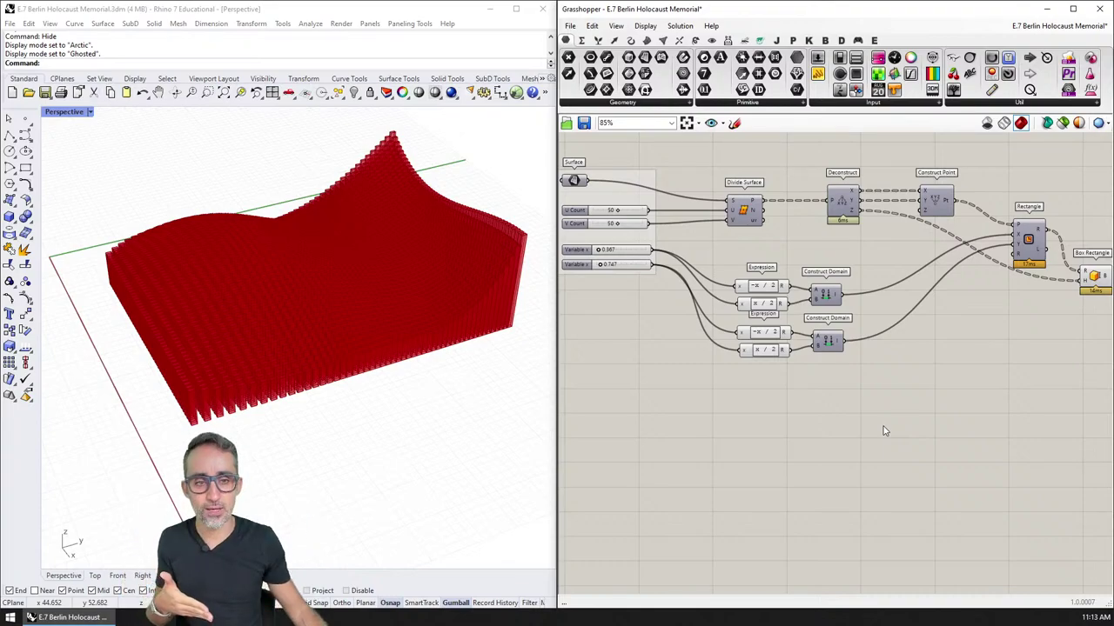
pyautogui.scroll(4, 805, 241)
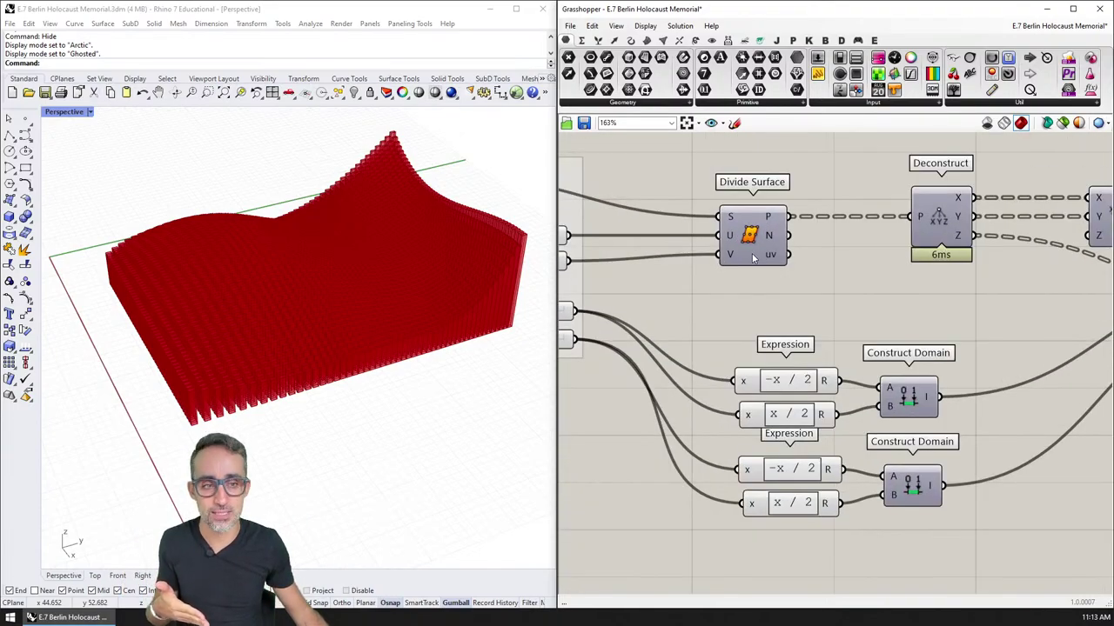
pyautogui.scroll(-3, 754, 257)
pyautogui.scroll(1, 722, 261)
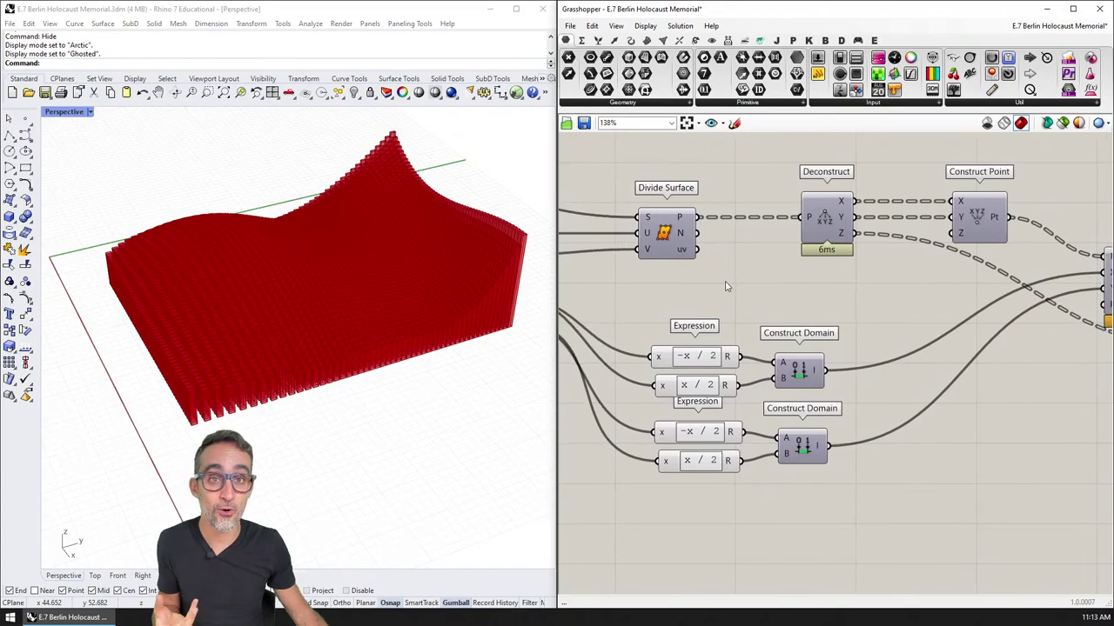
pyautogui.moveTo(832, 304); pyautogui.dragTo(811, 301, button='right')
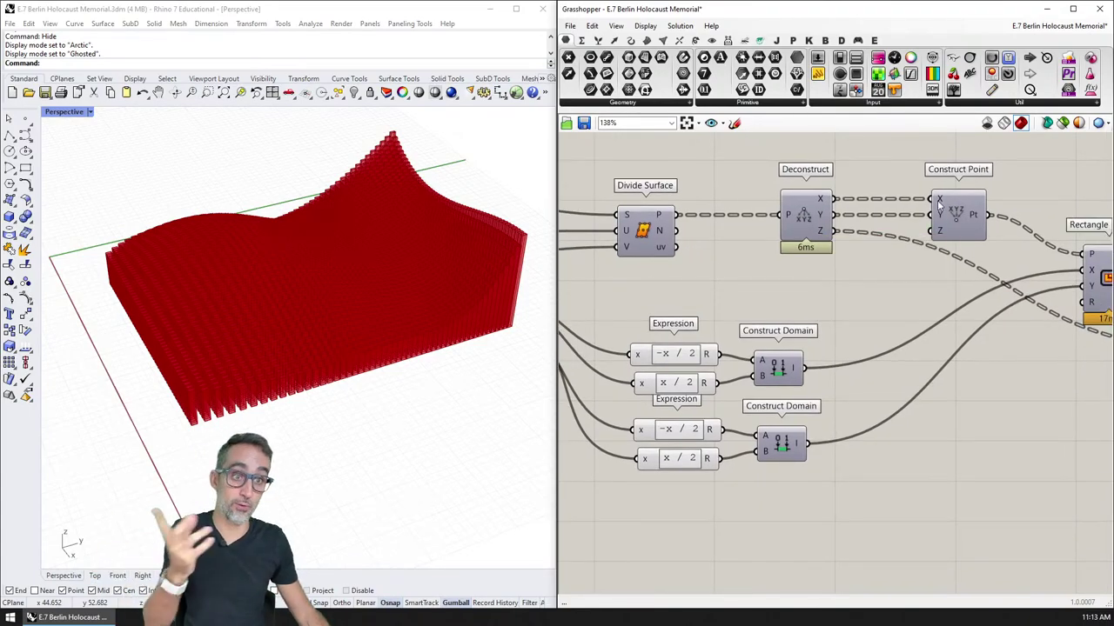
pyautogui.moveTo(631, 243); pyautogui.dragTo(667, 251, button='right')
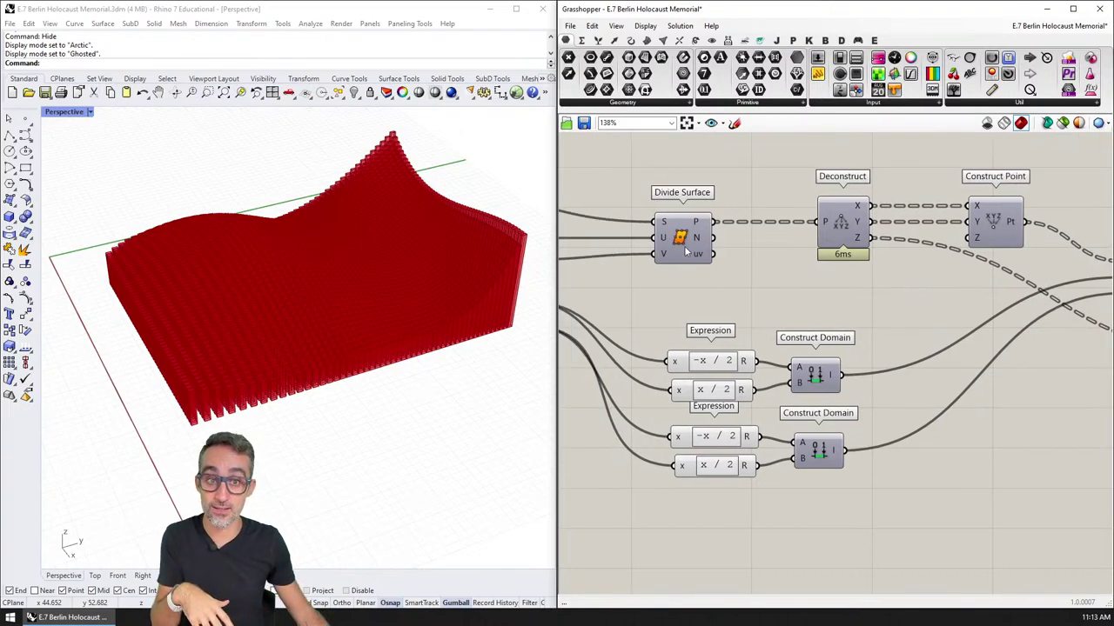
pyautogui.scroll(3, 686, 251)
pyautogui.click(753, 251)
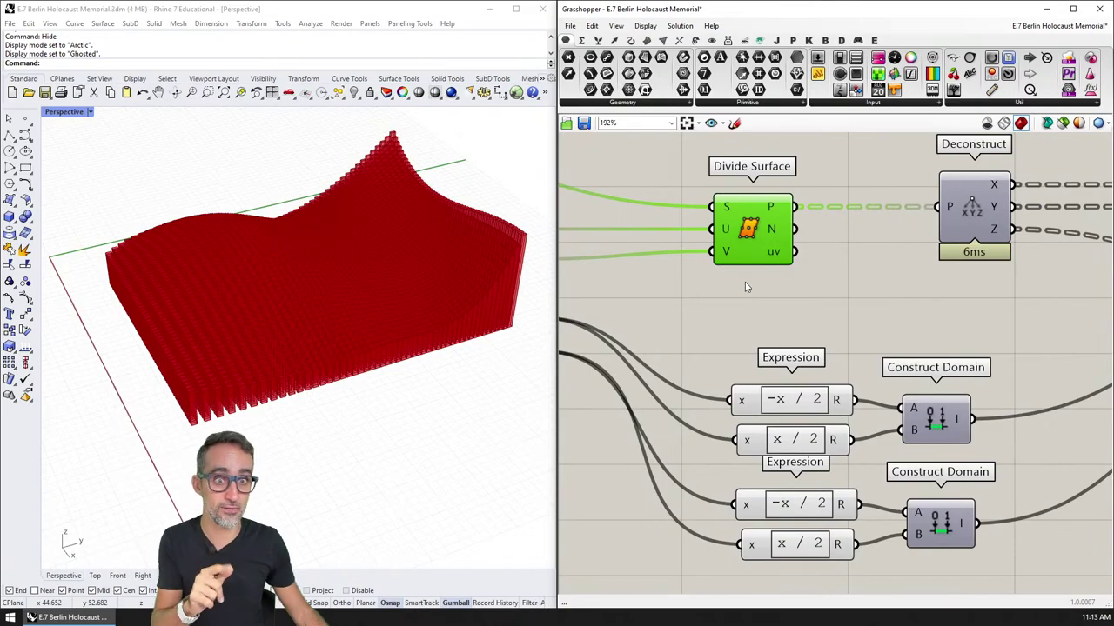
pyautogui.scroll(-3, 743, 283)
pyautogui.click(743, 283)
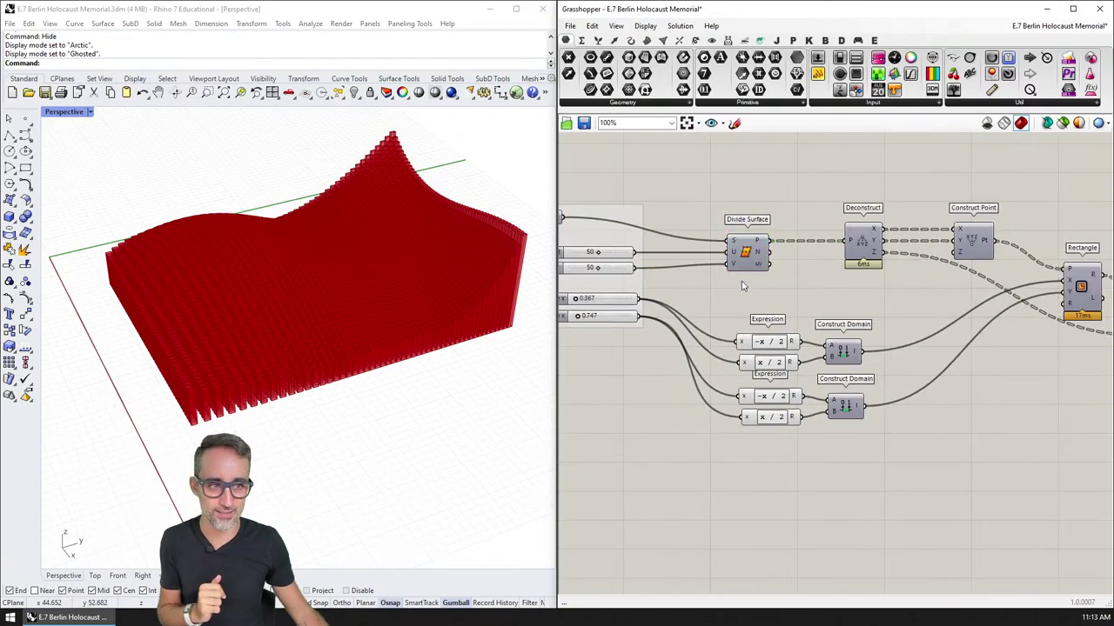
pyautogui.scroll(-2, 744, 261)
pyautogui.scroll(1, 748, 244)
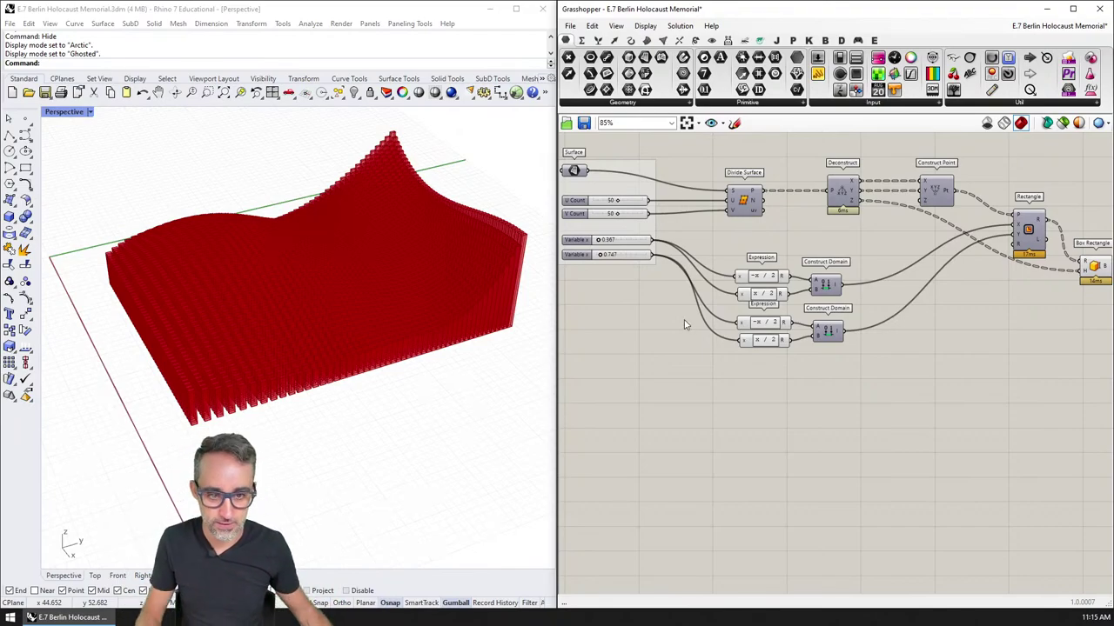
# Step: Close the definition, the Rhino model and Grasshopper, discarding all unsaved changes
pyautogui.hotkey('ctrl', 'w')
pyautogui.press('n')
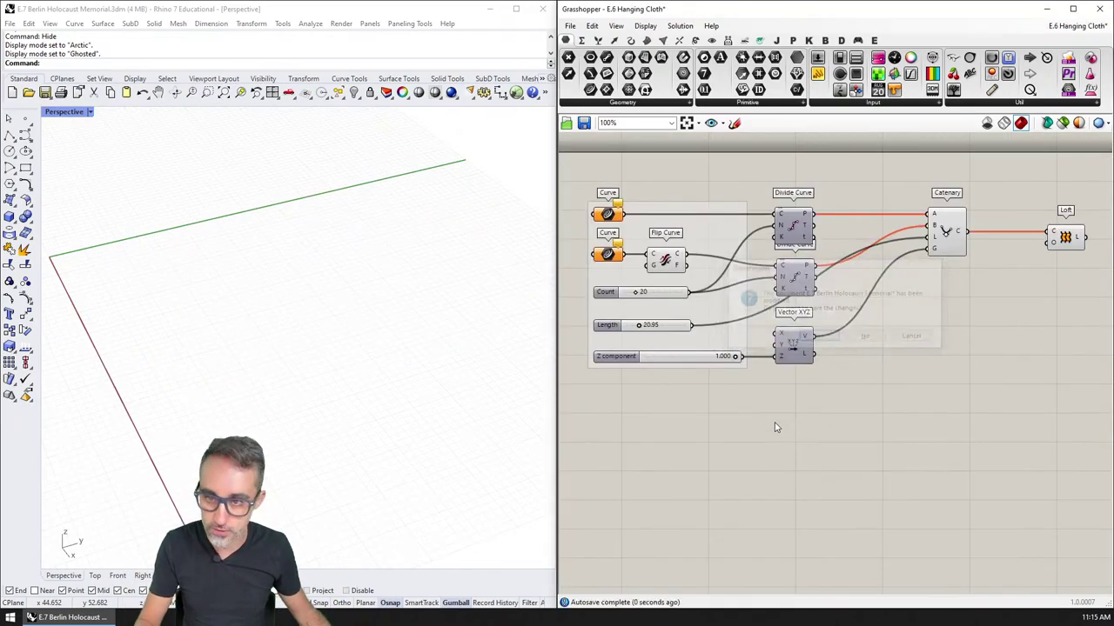
pyautogui.click(542, 8)
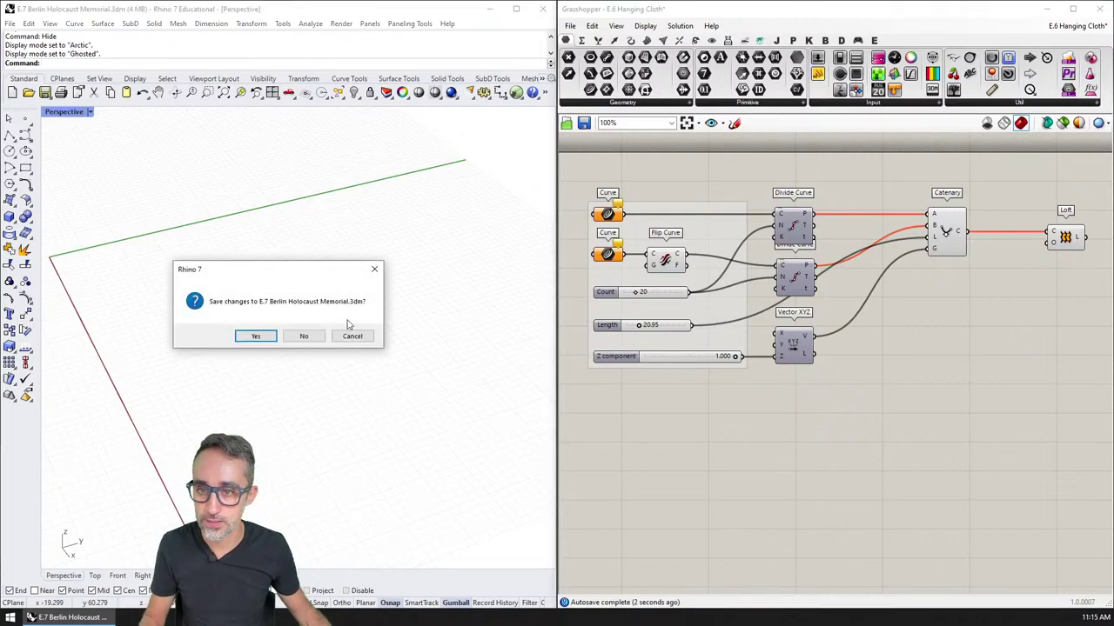
pyautogui.click(300, 336)
pyautogui.click(643, 378)
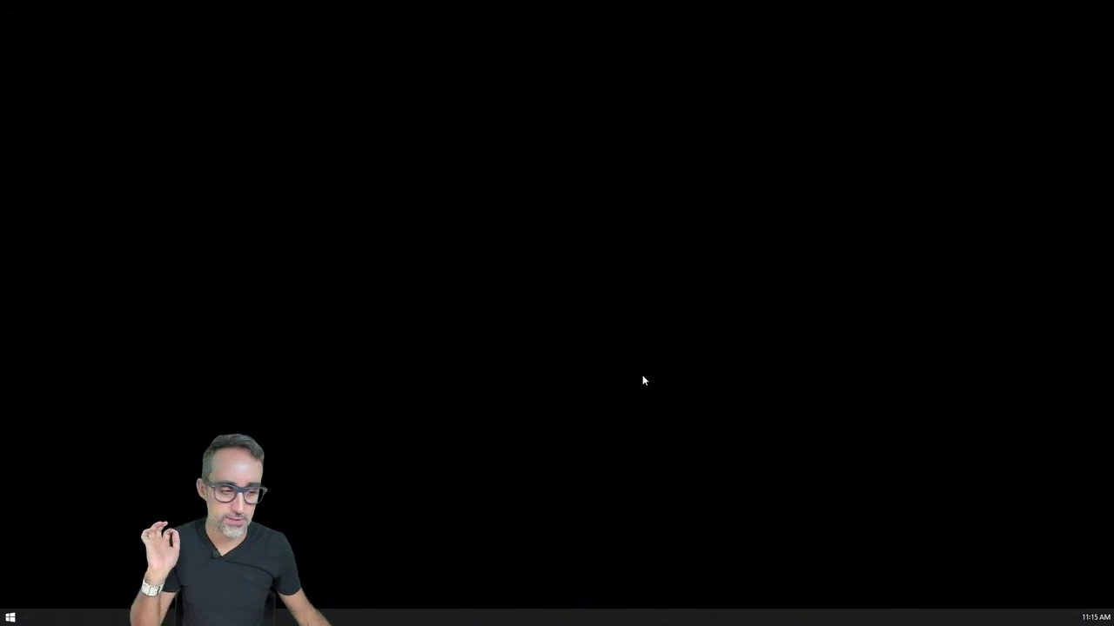